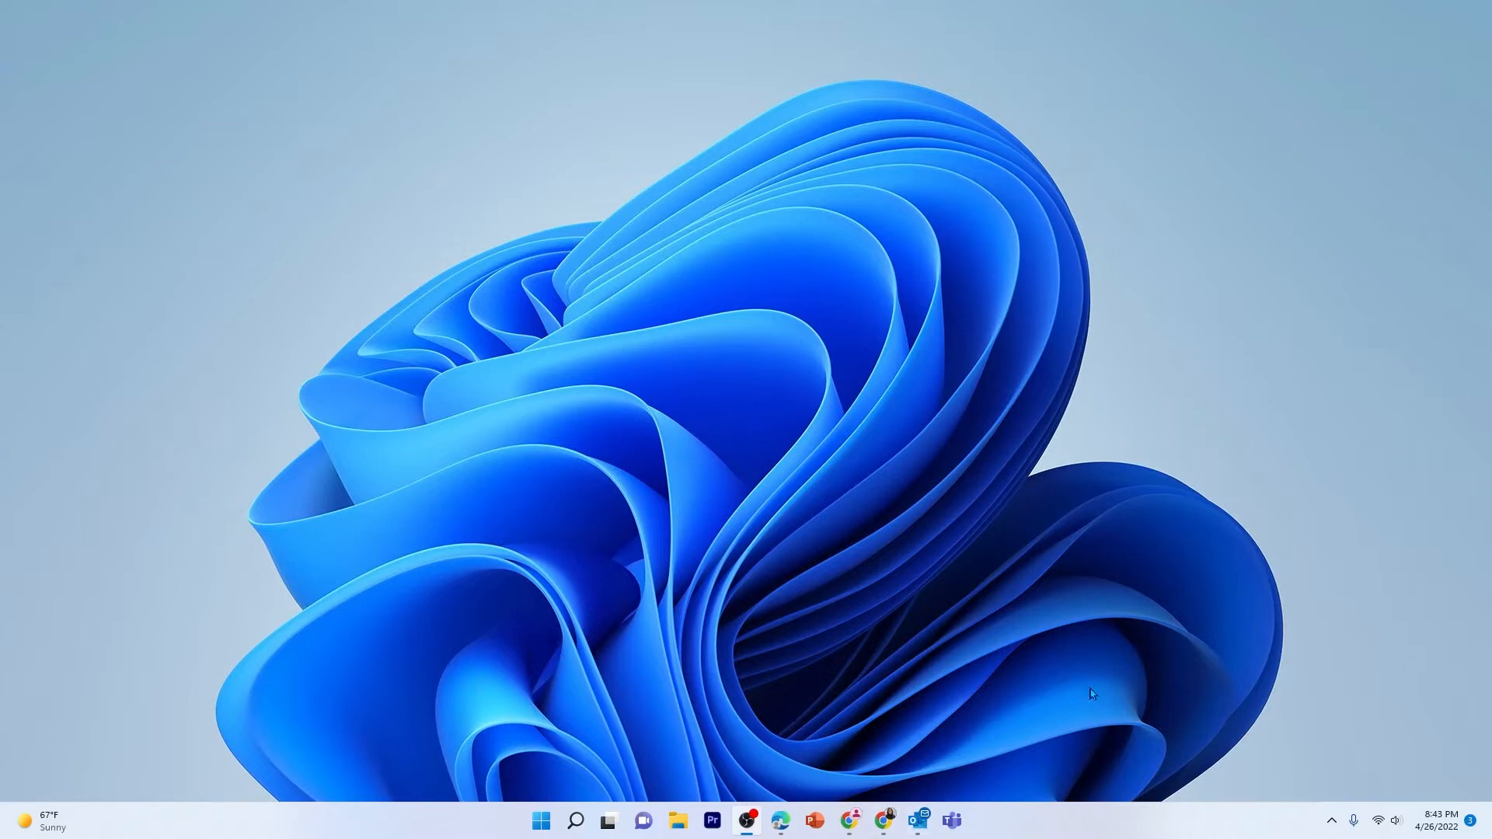
Open the taskbar settings and switch the Search taskbar item off and back on
right_click(1061, 822)
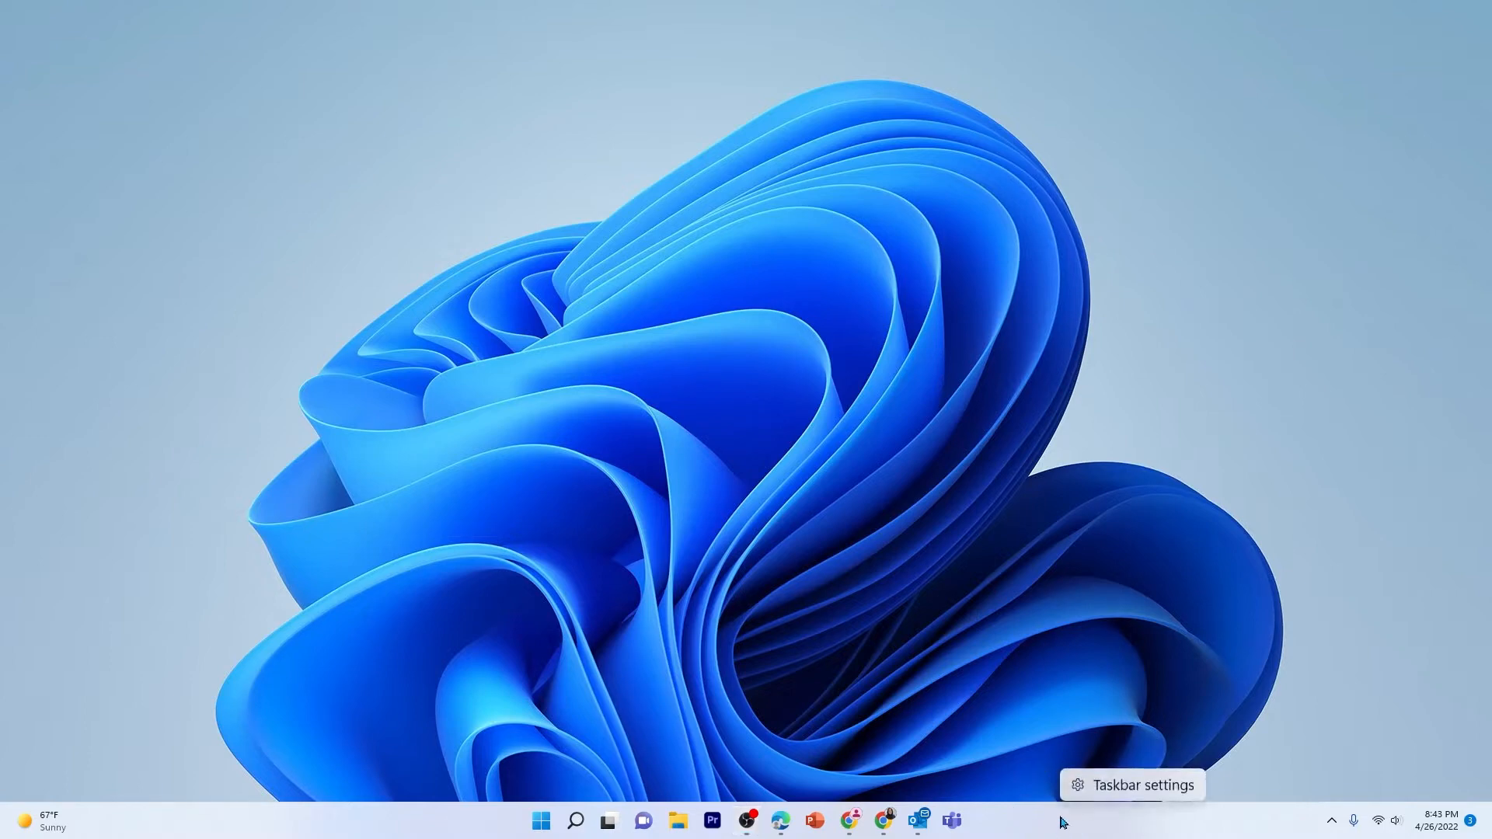
click(1108, 786)
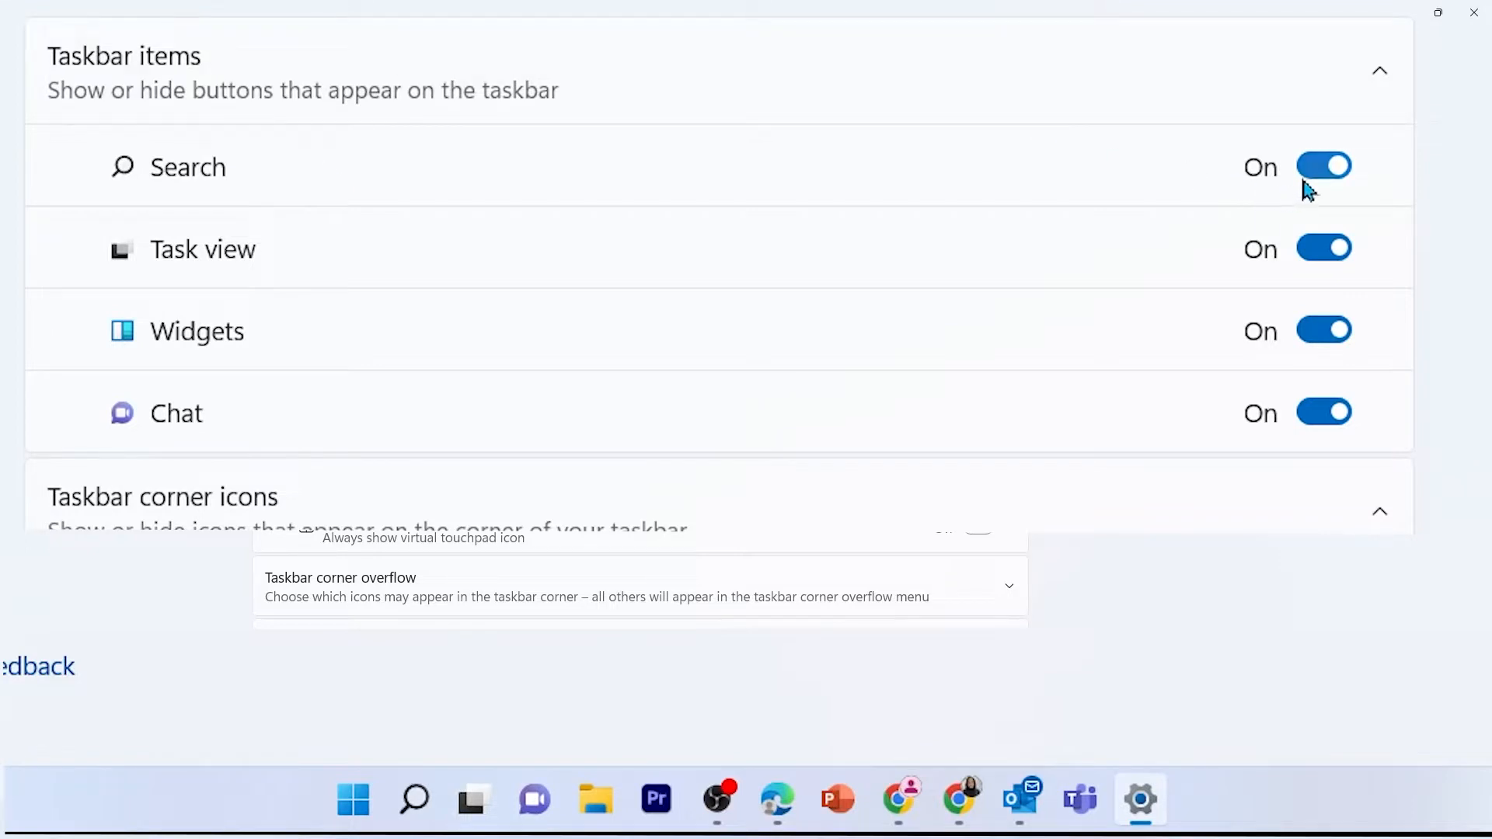
click(1321, 175)
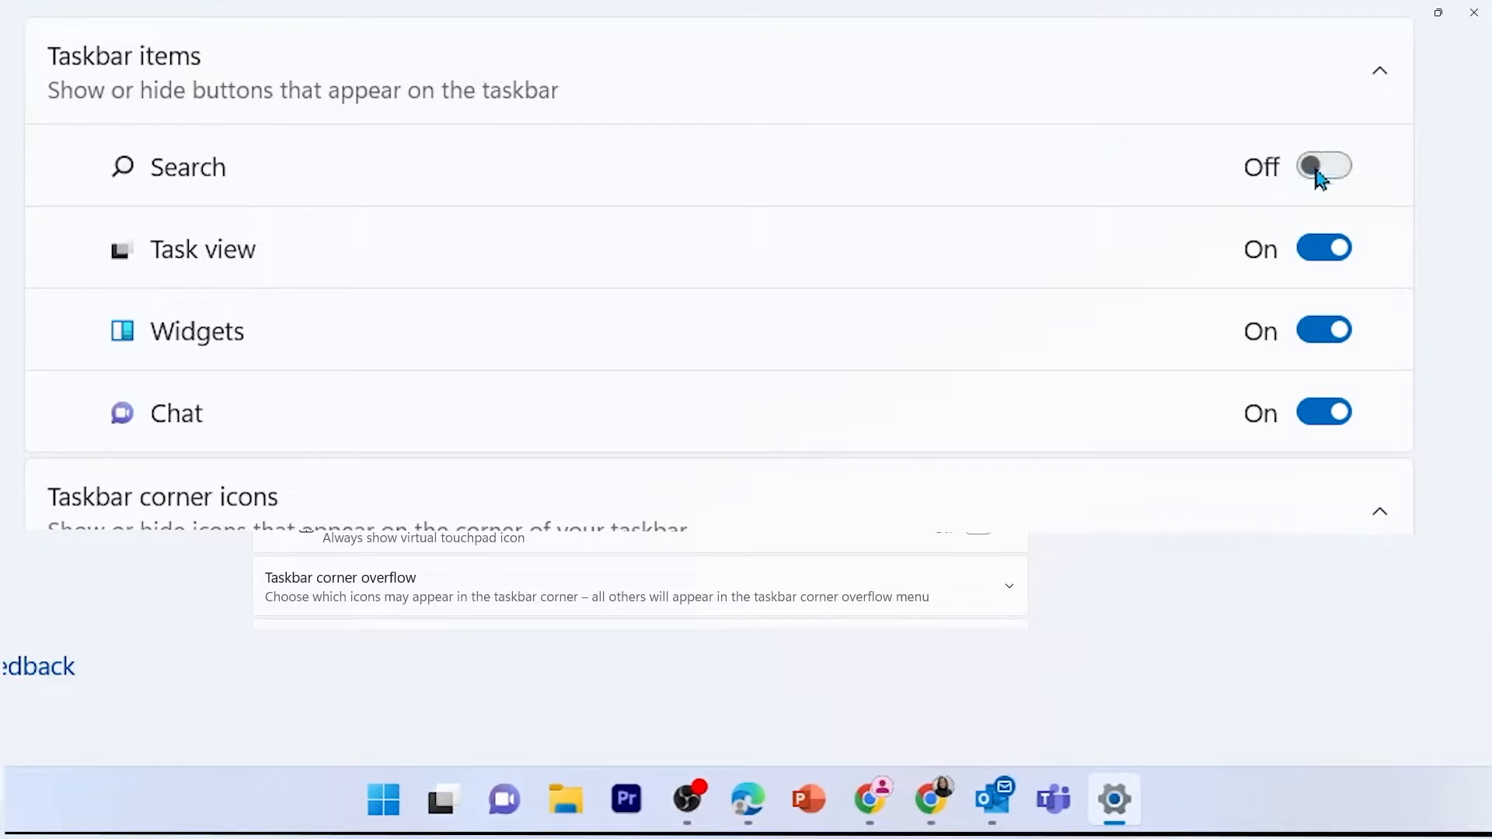
click(1327, 171)
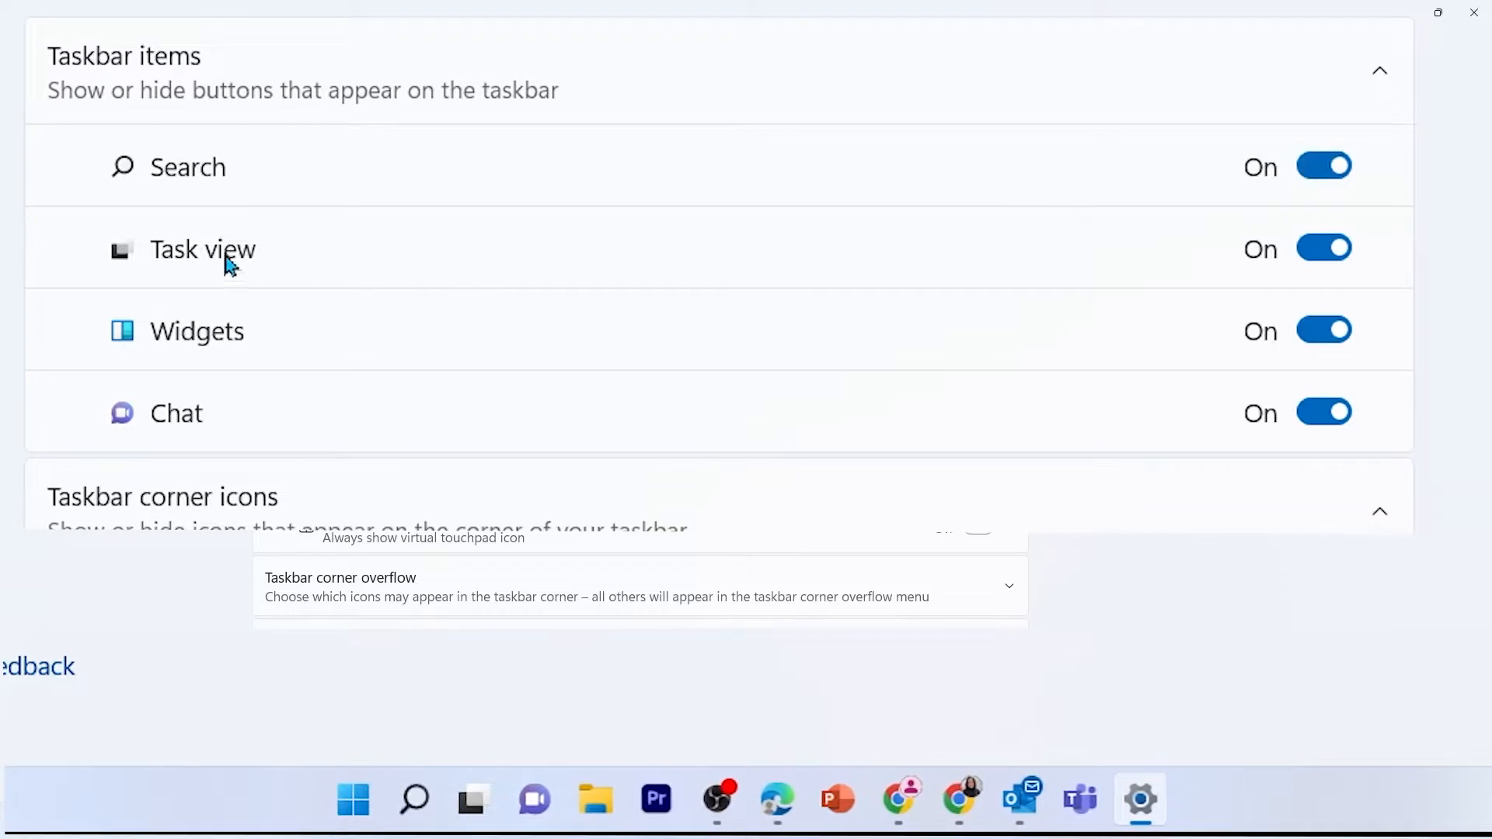
Turn off the Chat item on the taskbar
mouse_move(476, 820)
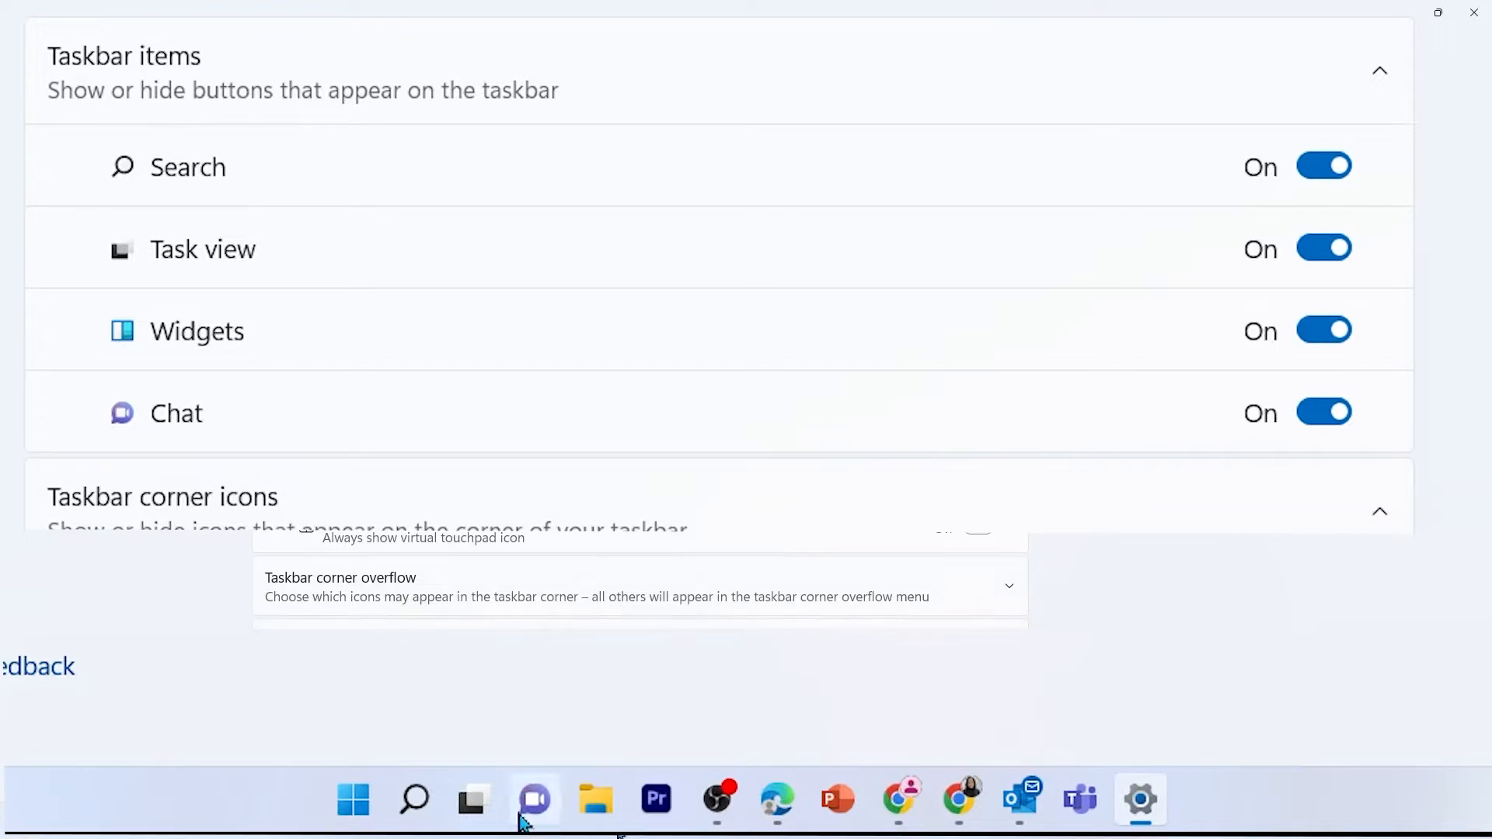
click(1326, 420)
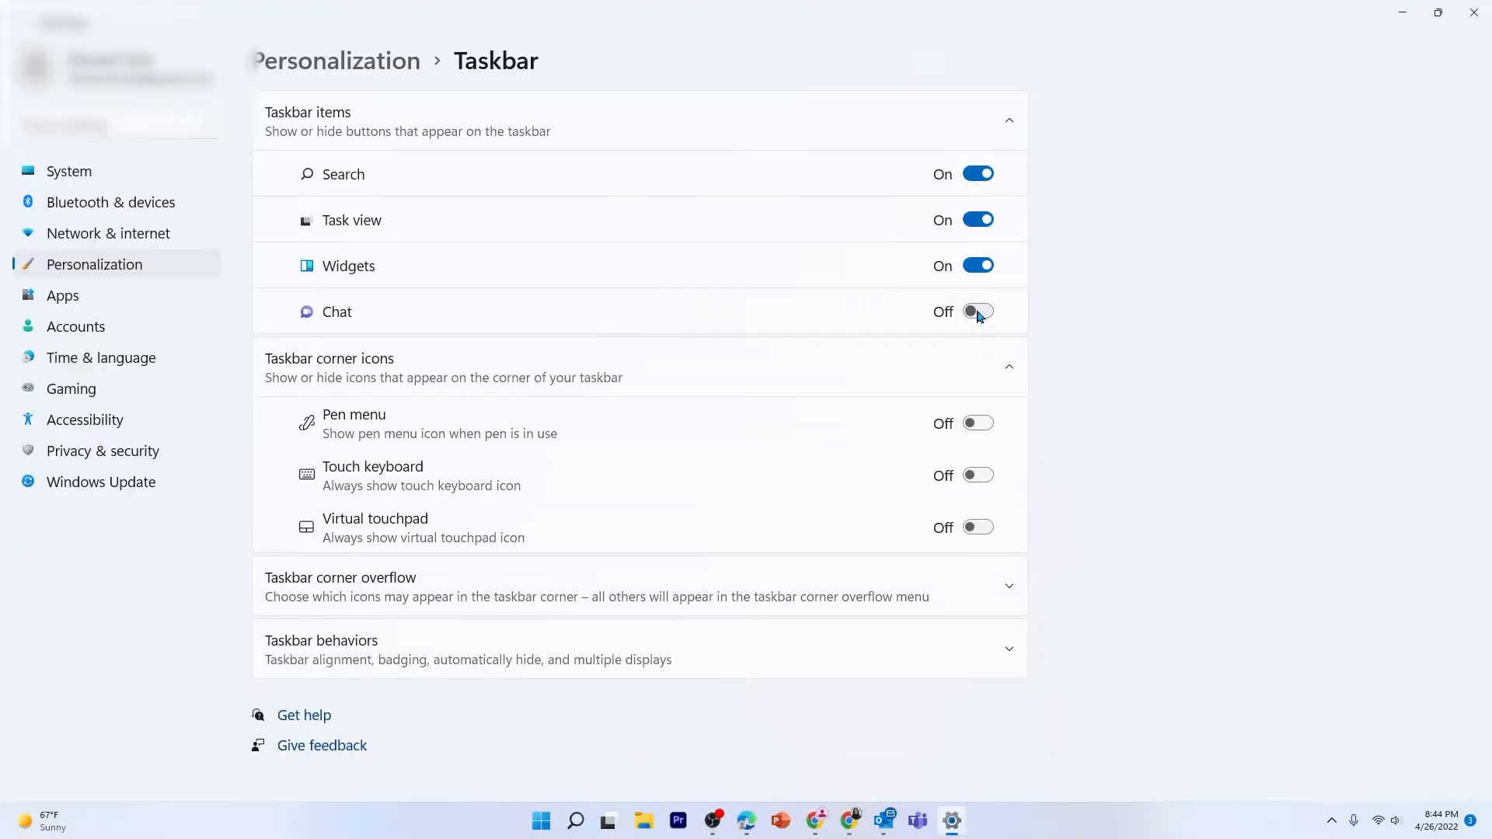
Open the widgets board and add the Outlook Calendar, To Do, Traffic and Entertainment widgets
mouse_move(92, 821)
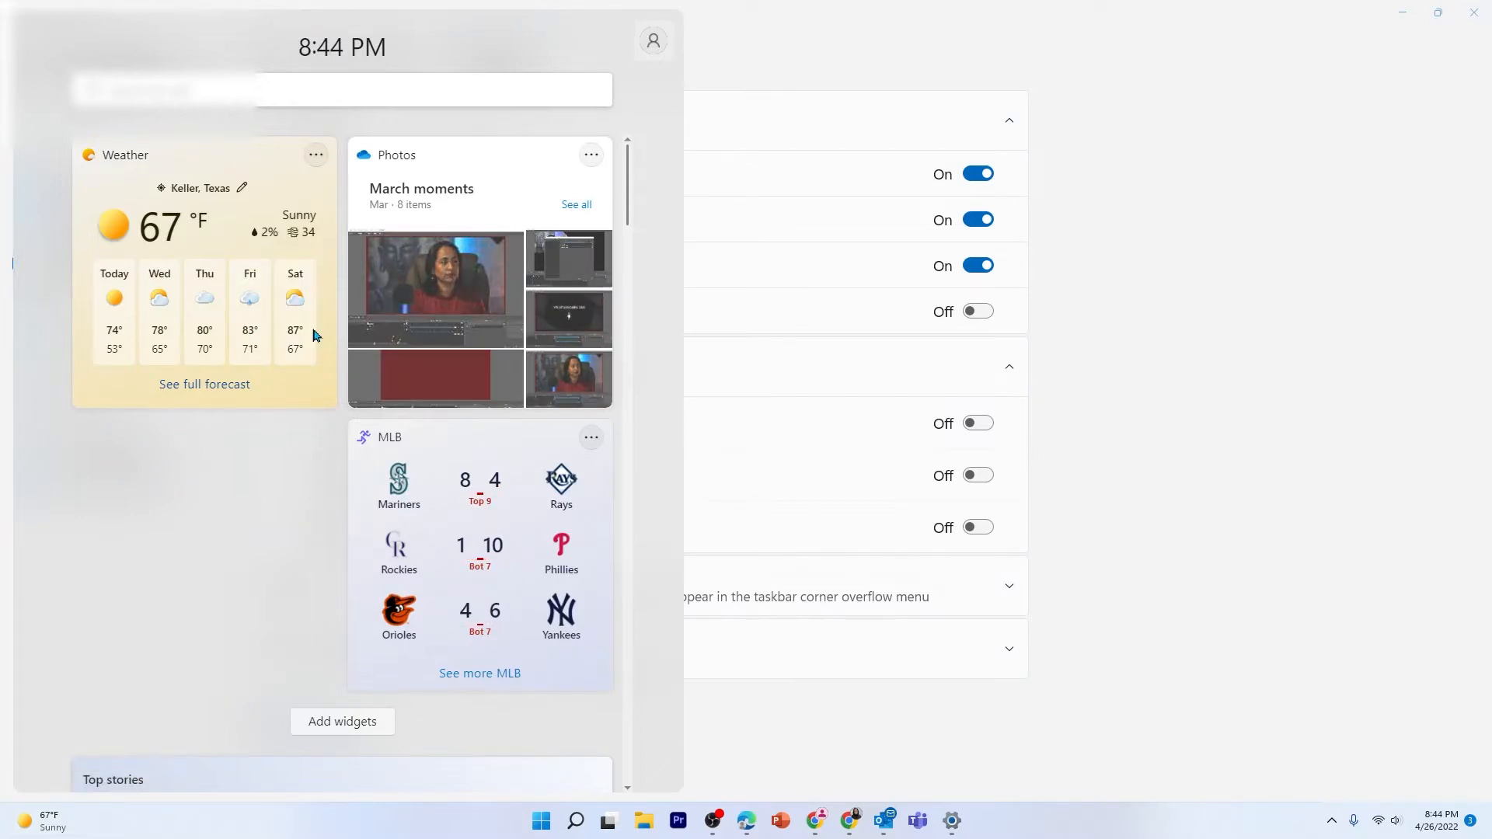
click(343, 722)
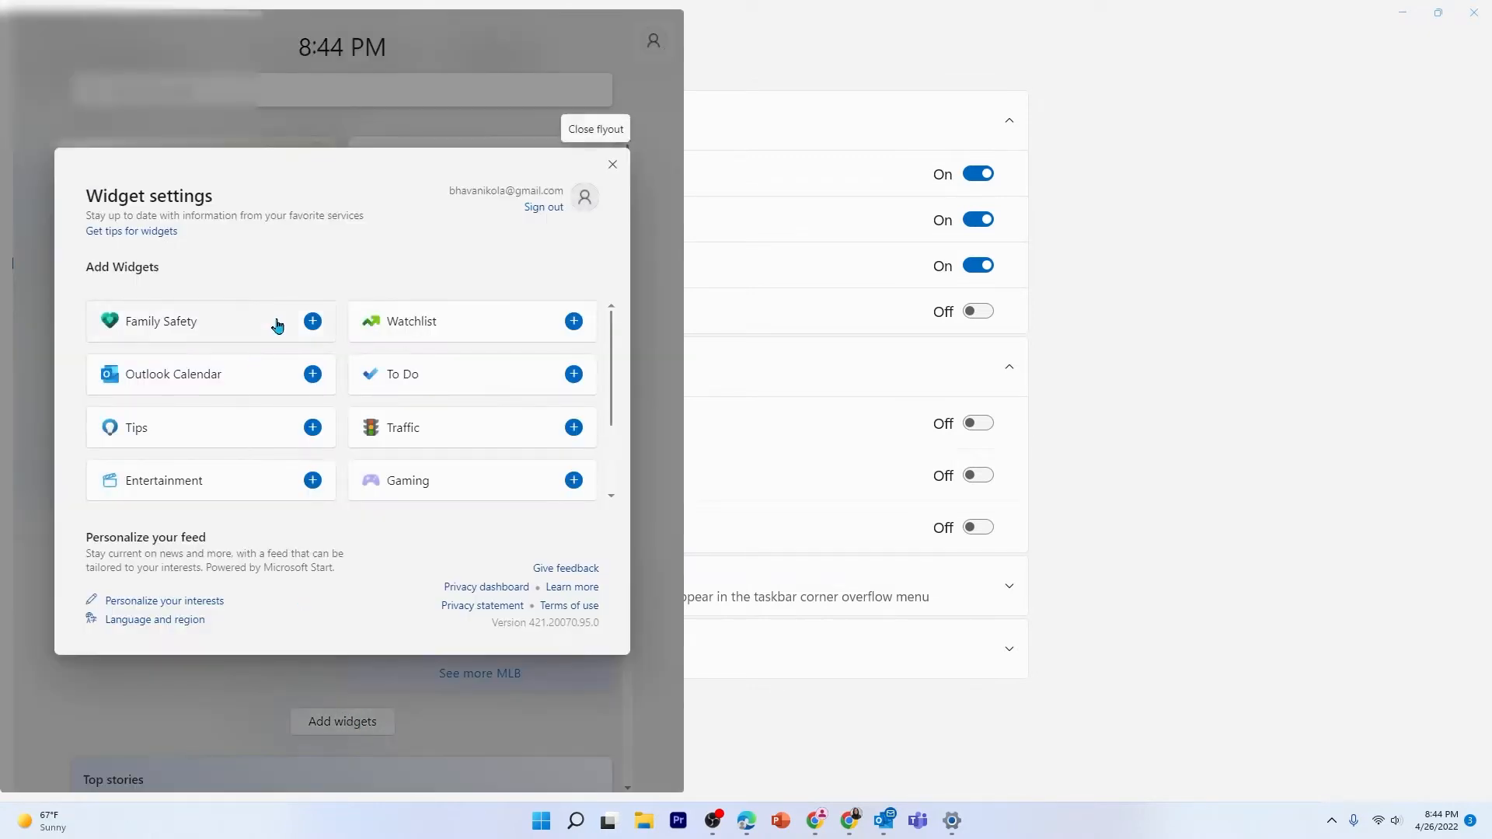
click(312, 375)
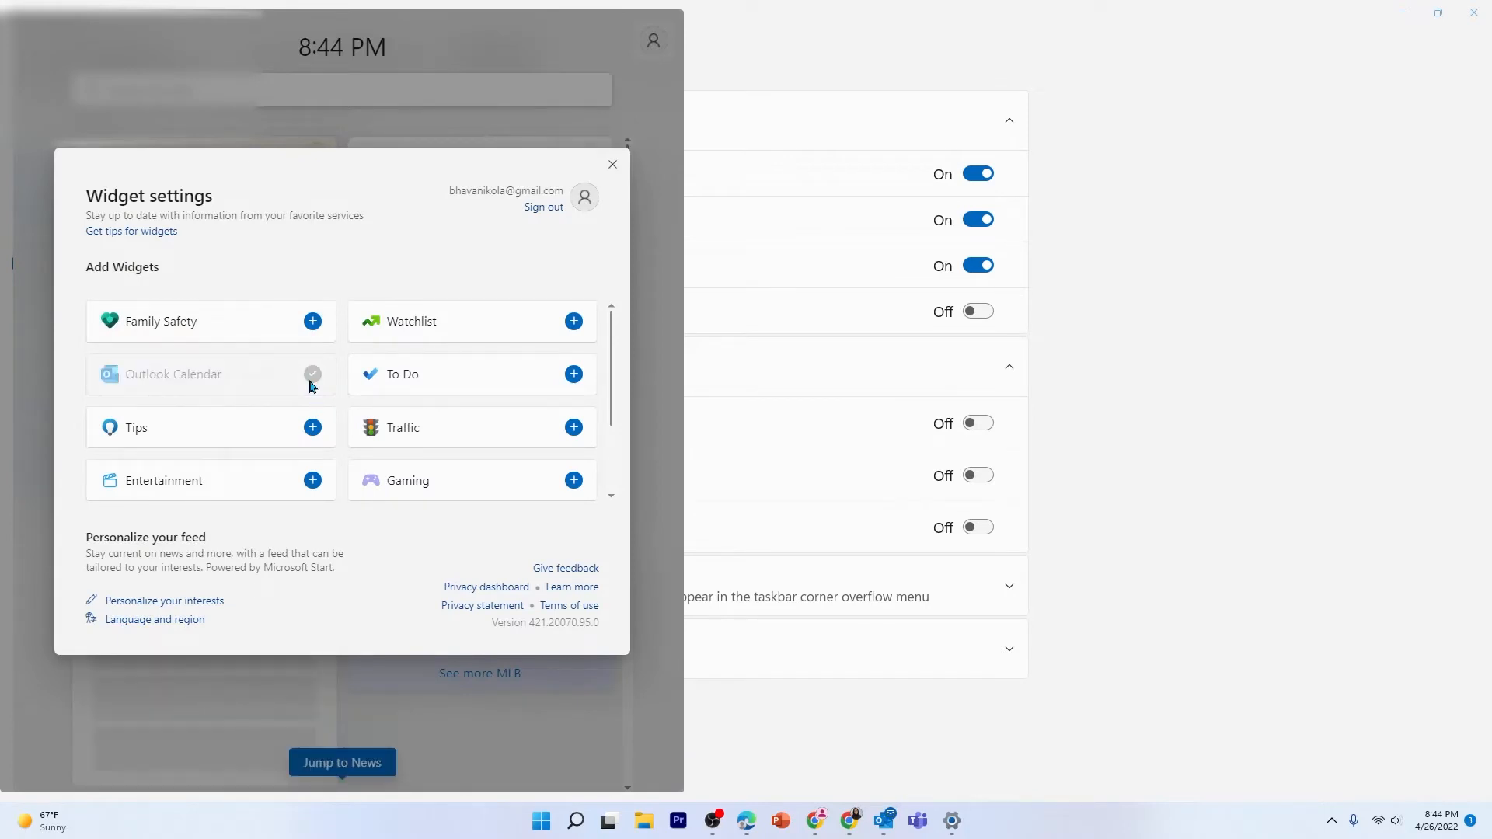
click(572, 375)
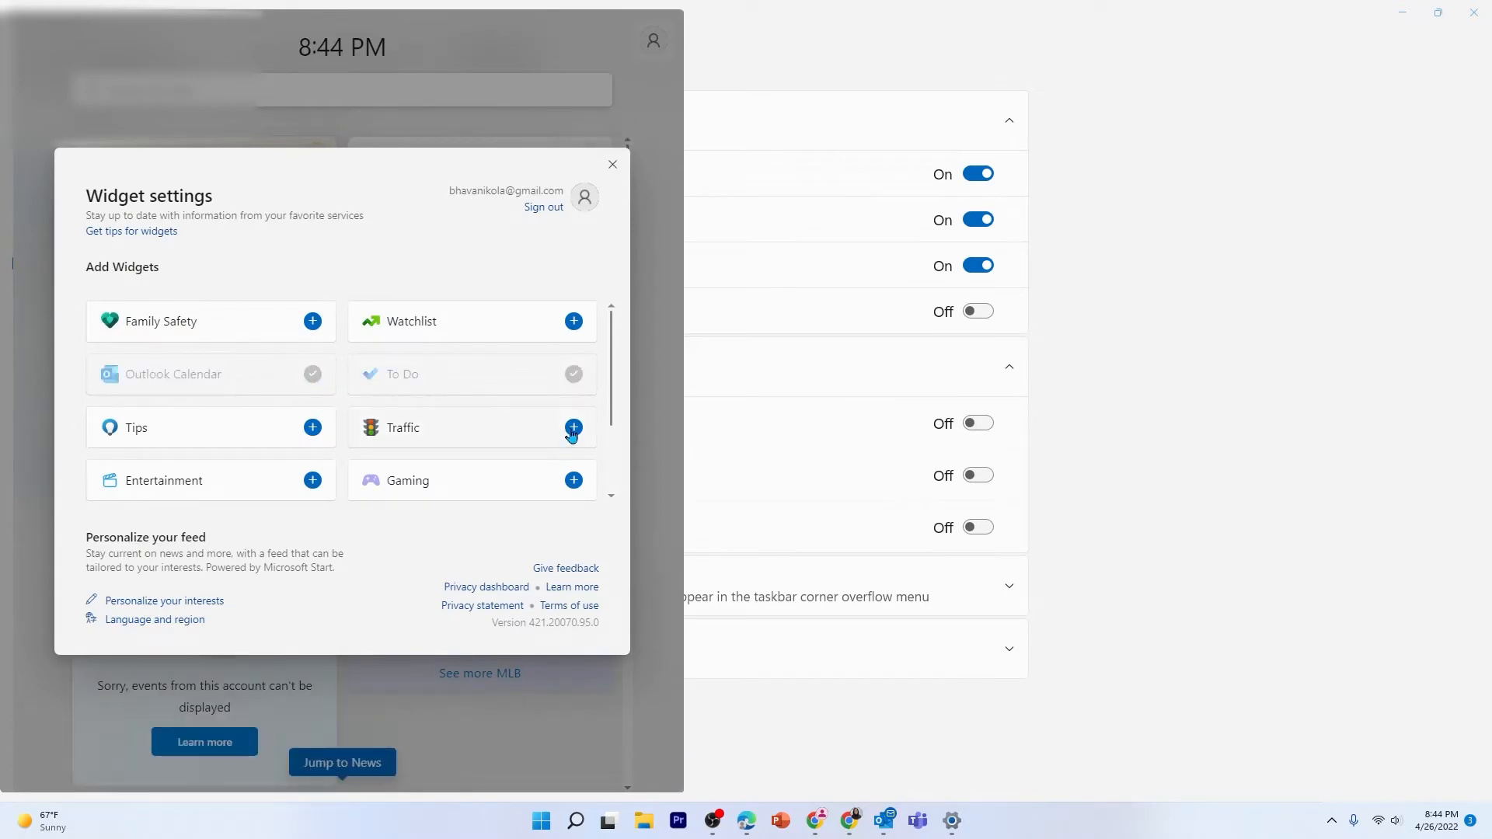
click(573, 428)
click(310, 481)
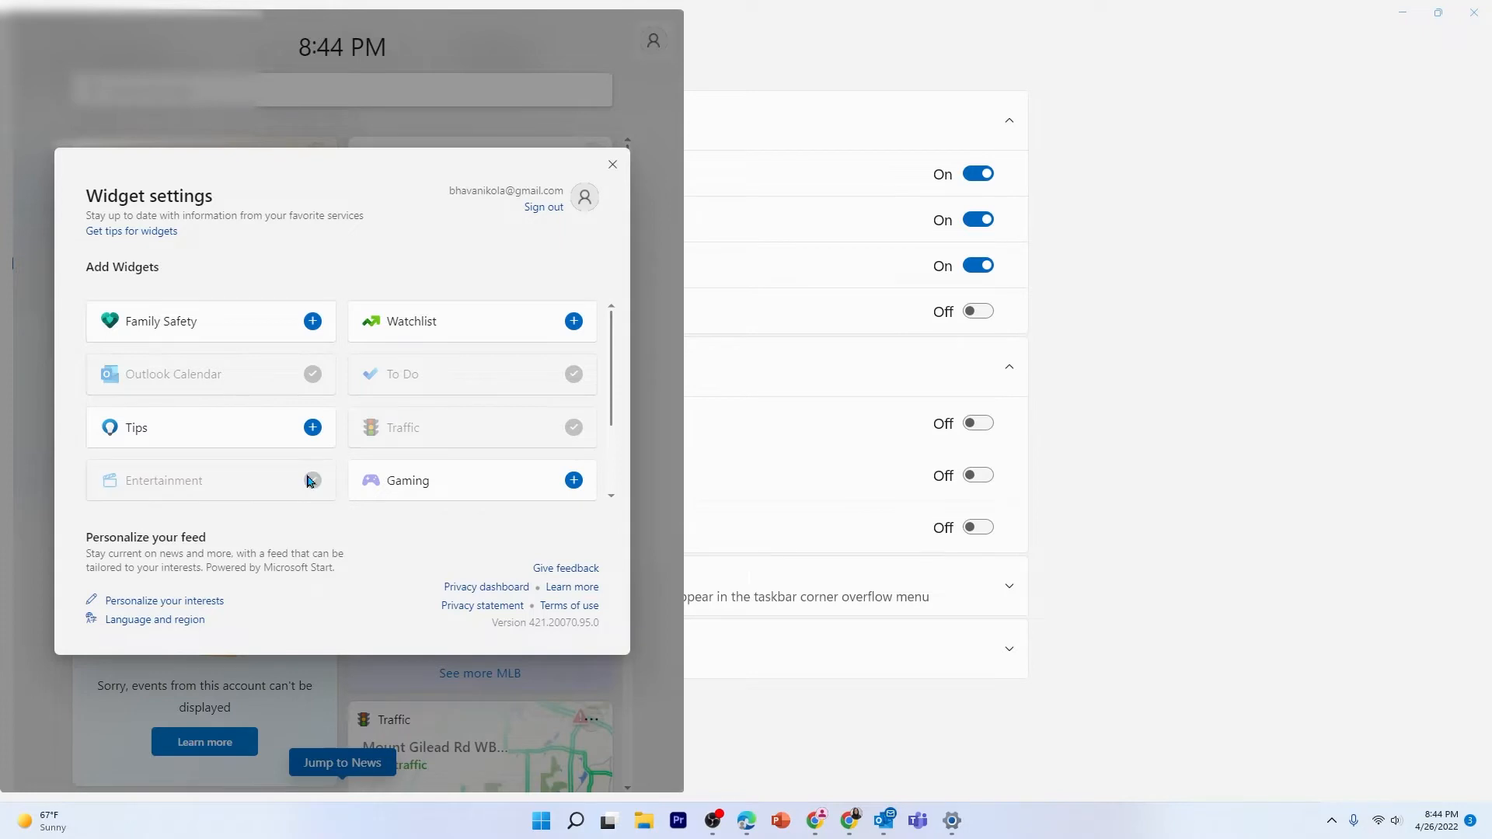
Open the feed's interest personalization page, browse the Money and Lifestyle topics, and close the browser
click(165, 603)
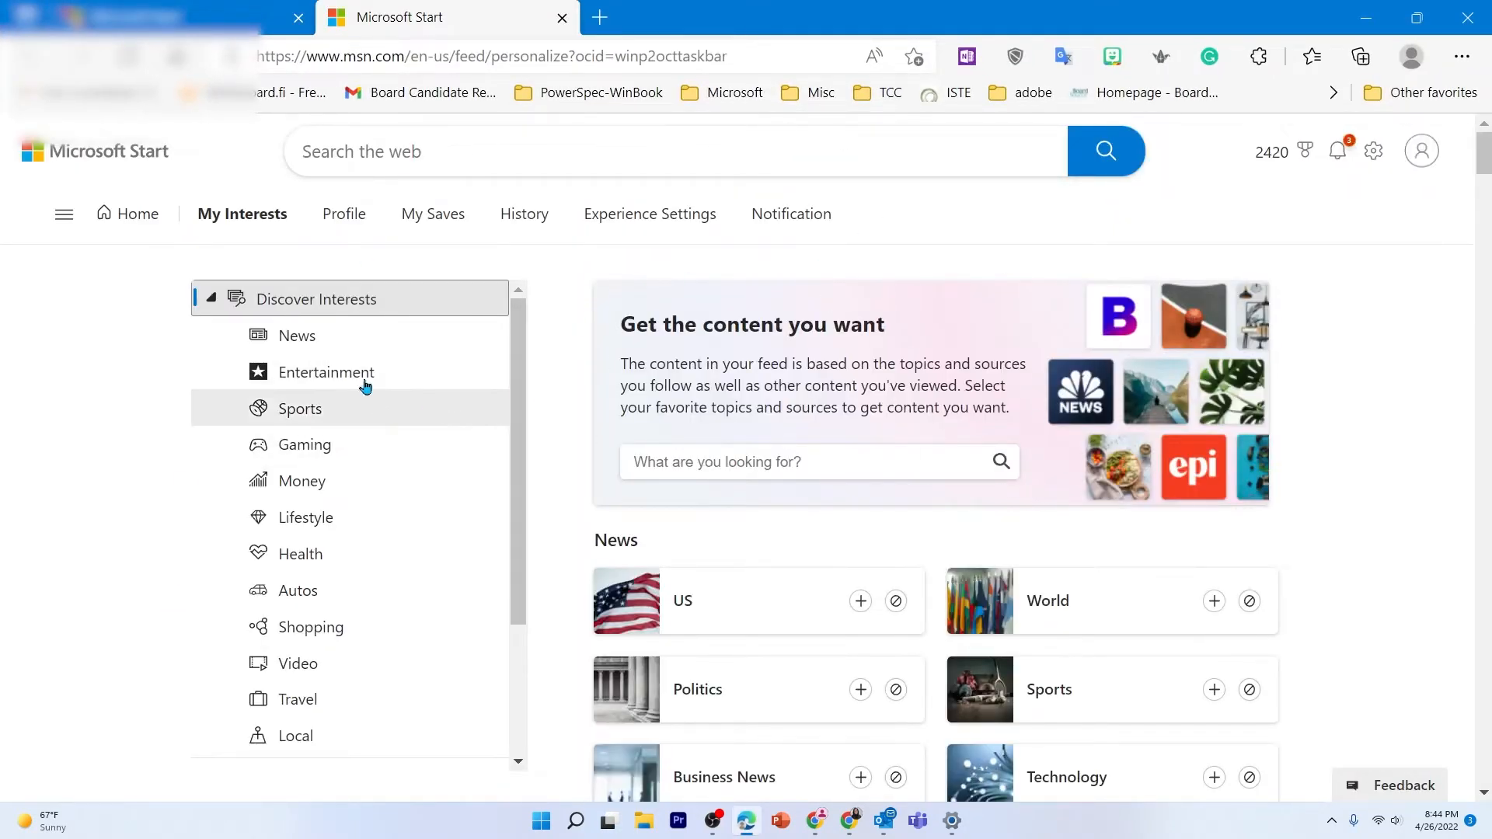
scroll(352, 353, down, 2)
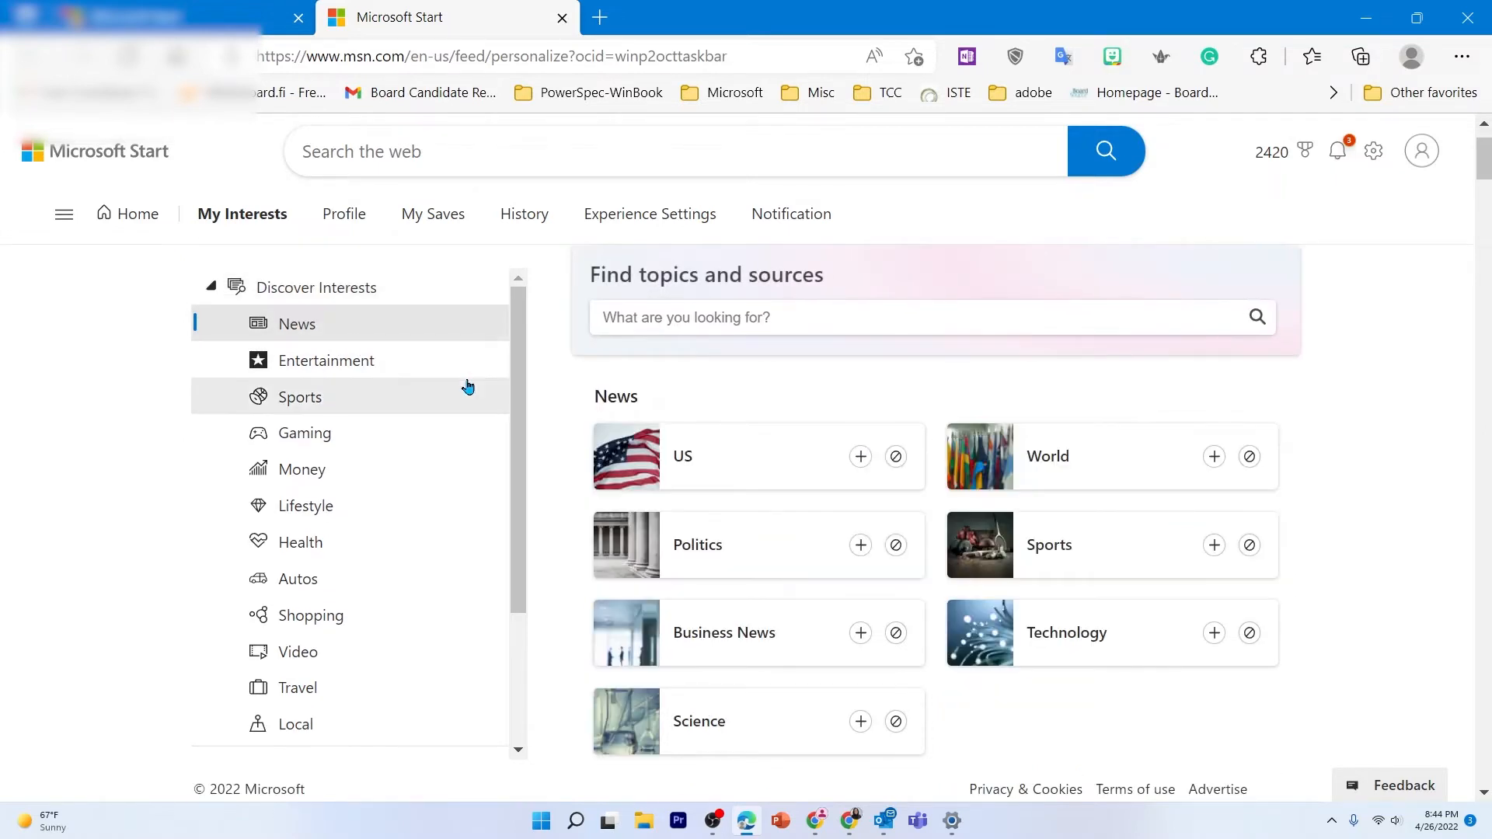
scroll(466, 386, down, 1)
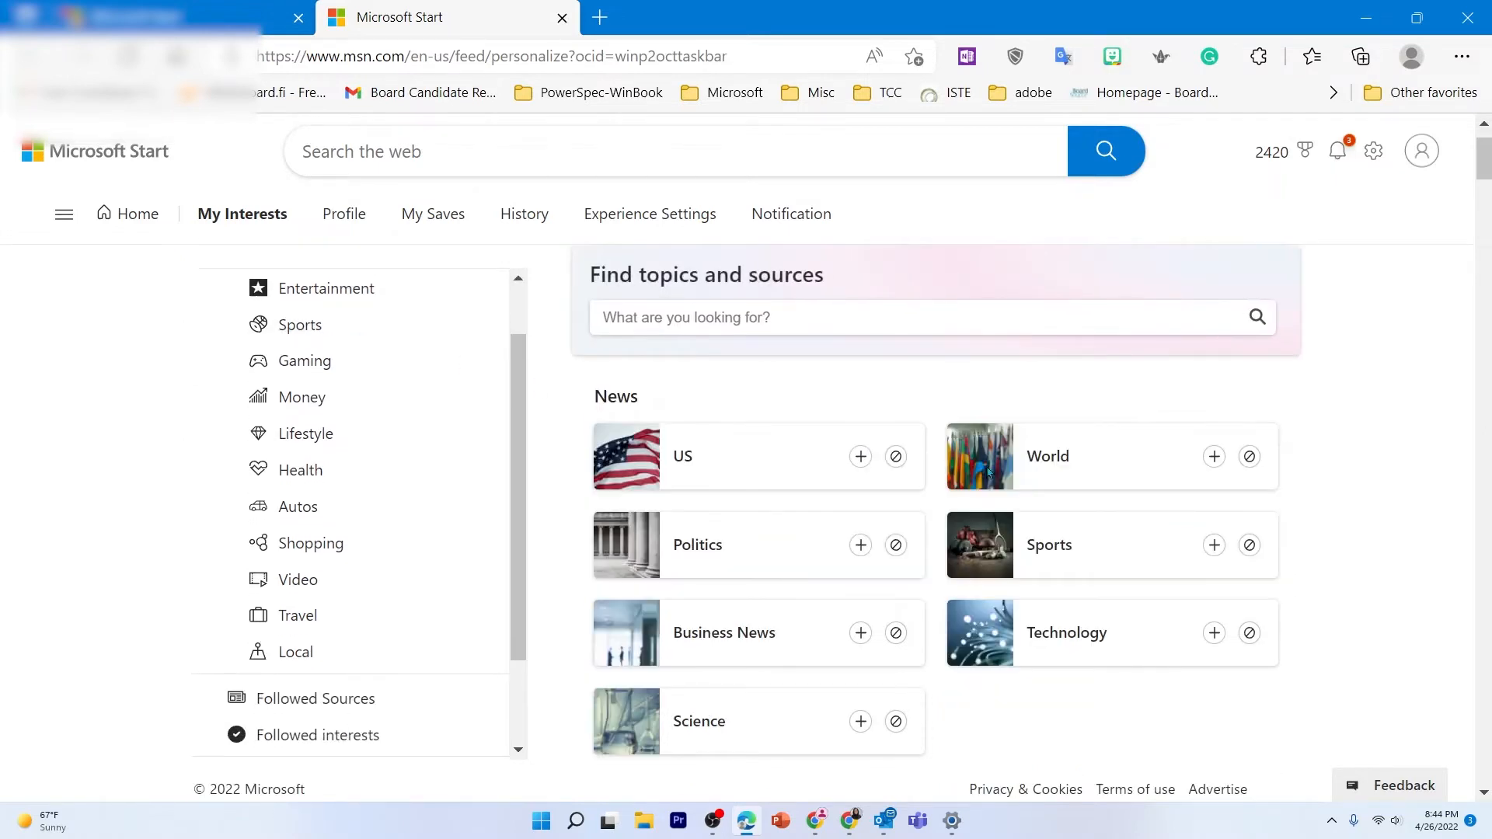
click(392, 363)
click(321, 409)
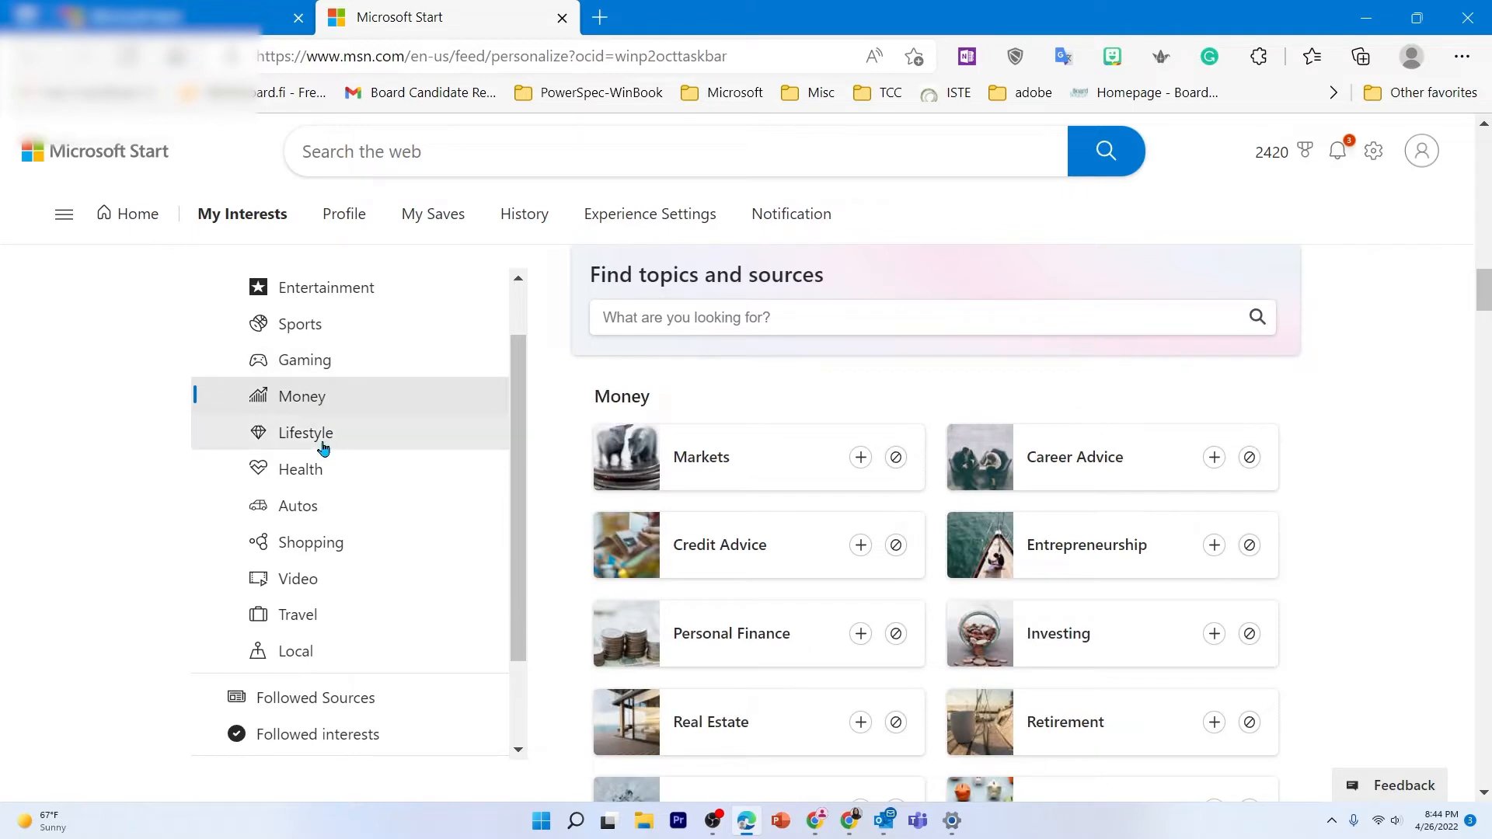
click(323, 440)
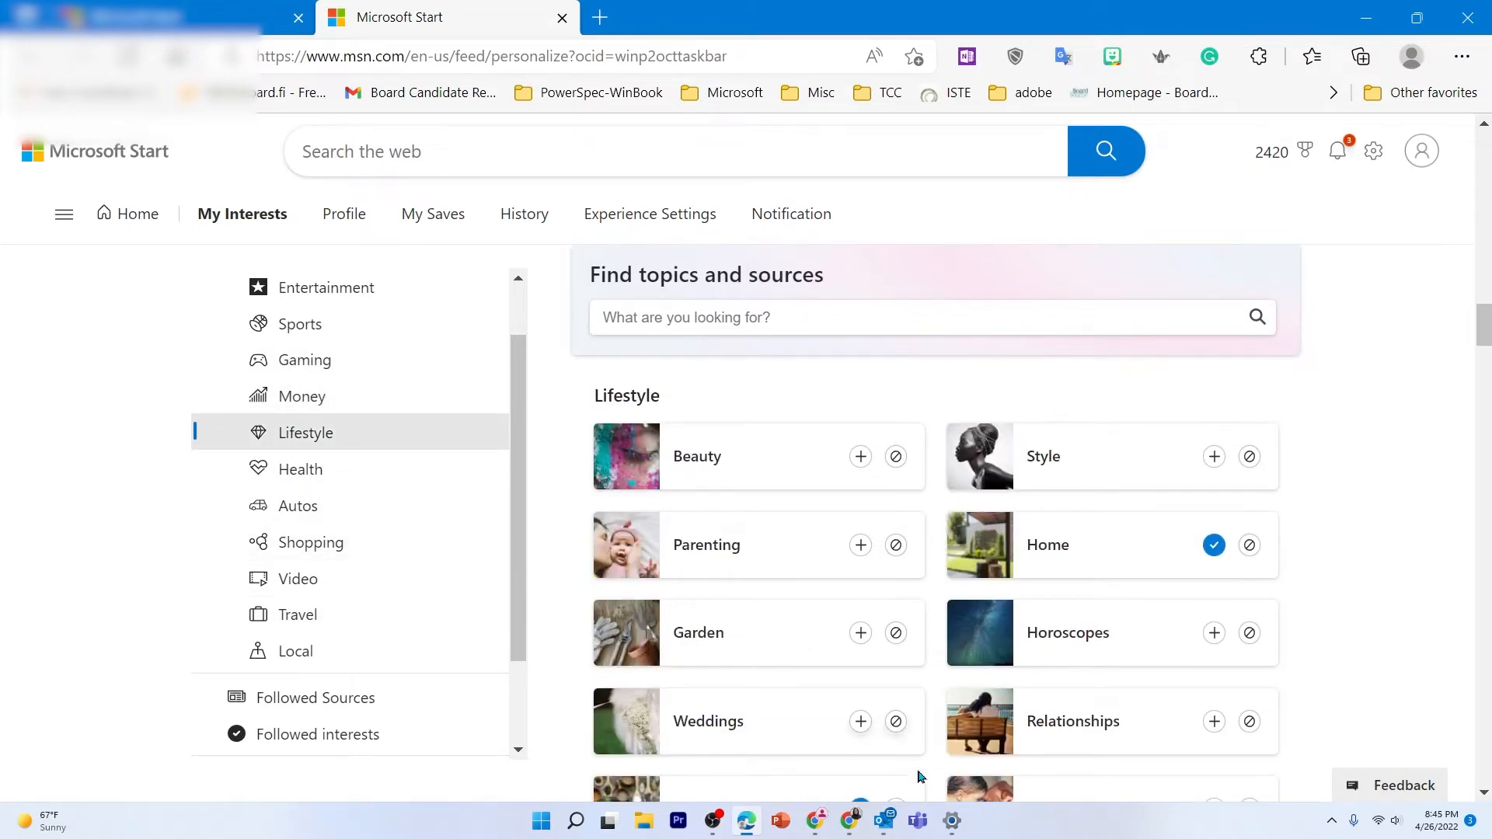
click(1468, 20)
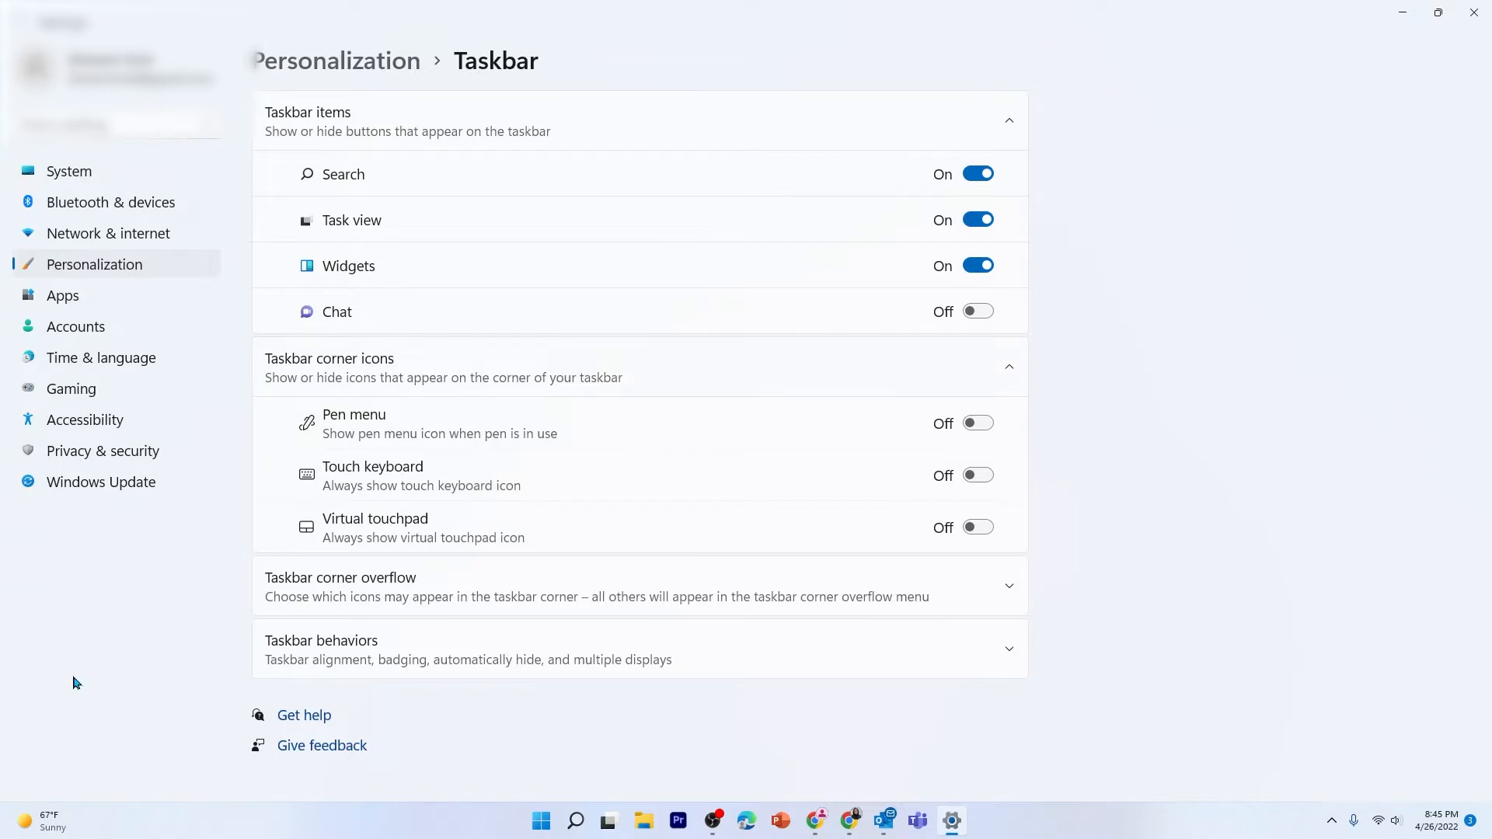
Remove the Entertainment and To Do widgets from the widgets board and close the board
click(109, 820)
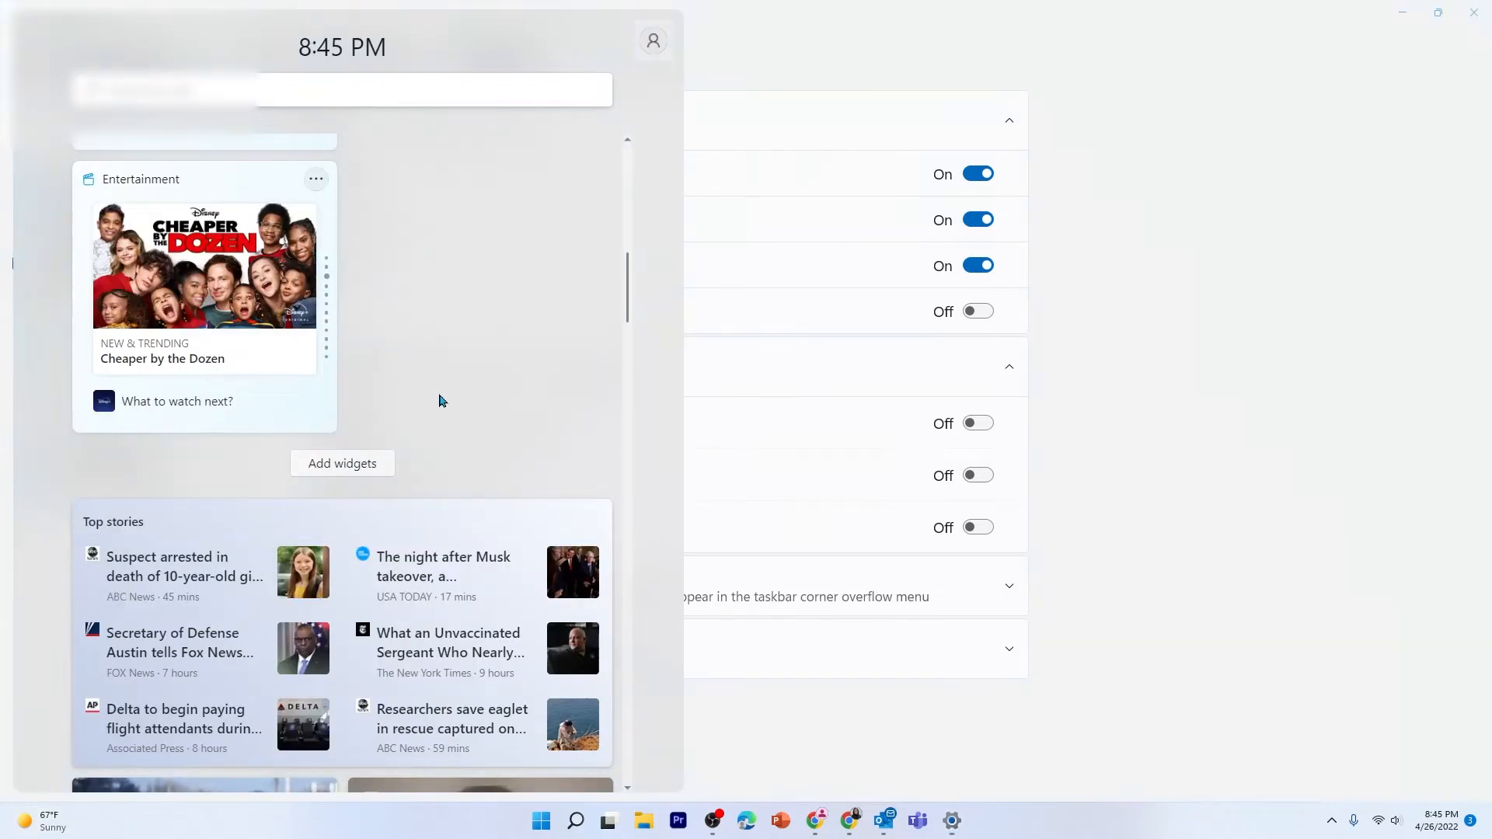
scroll(436, 383, up, 3)
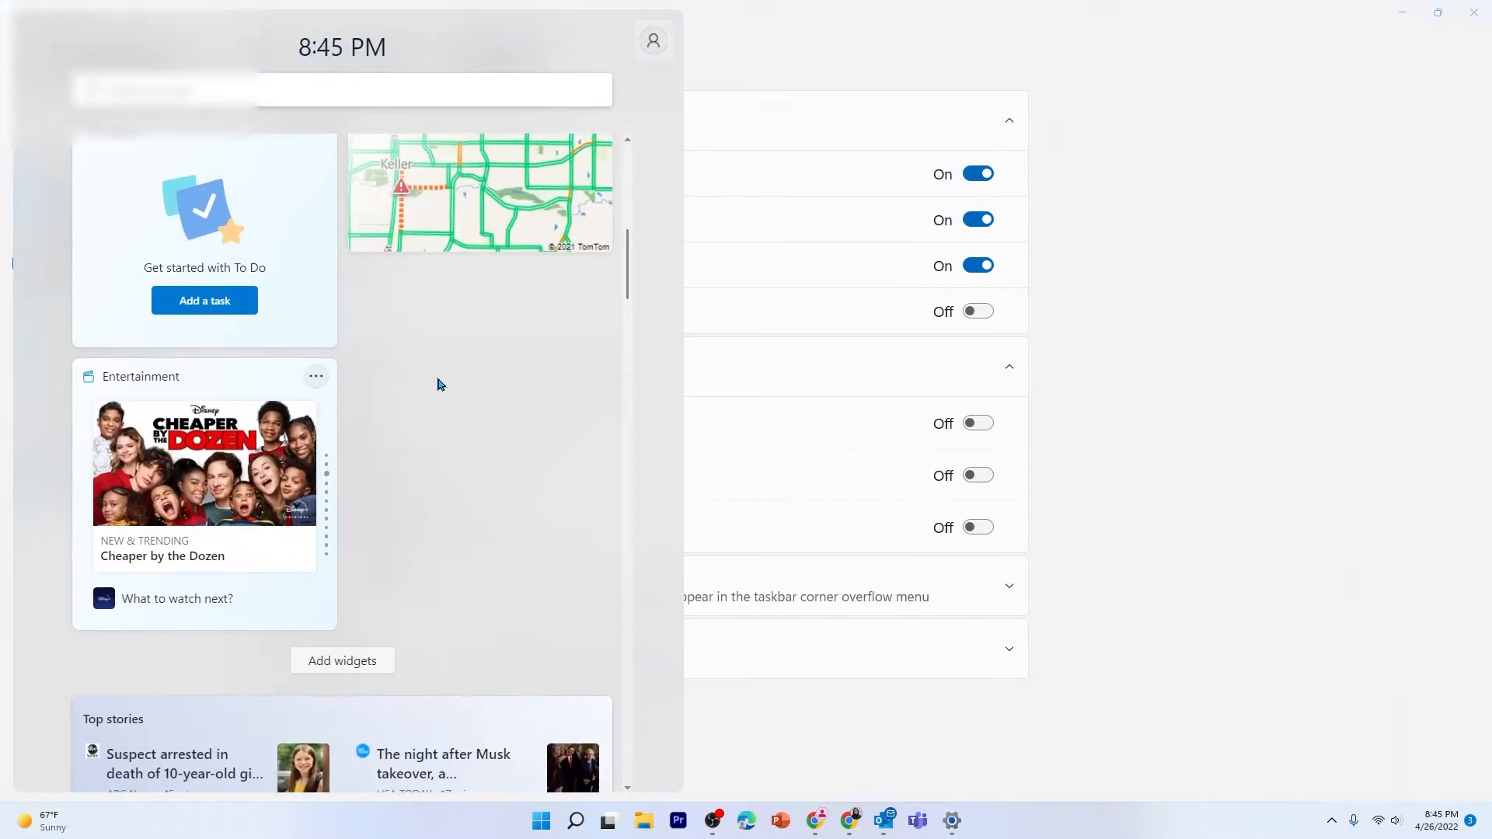
click(317, 381)
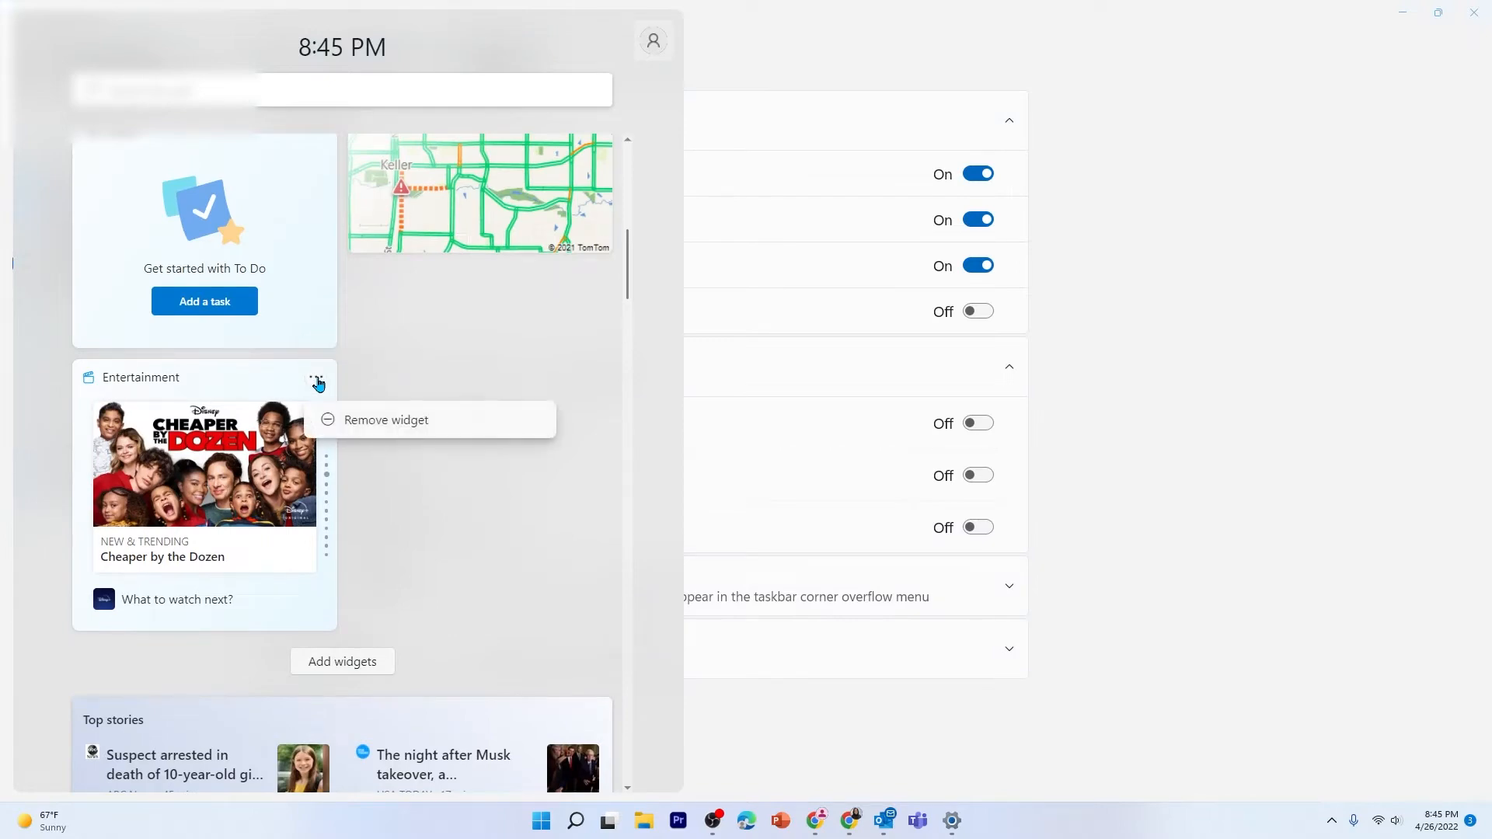
click(371, 424)
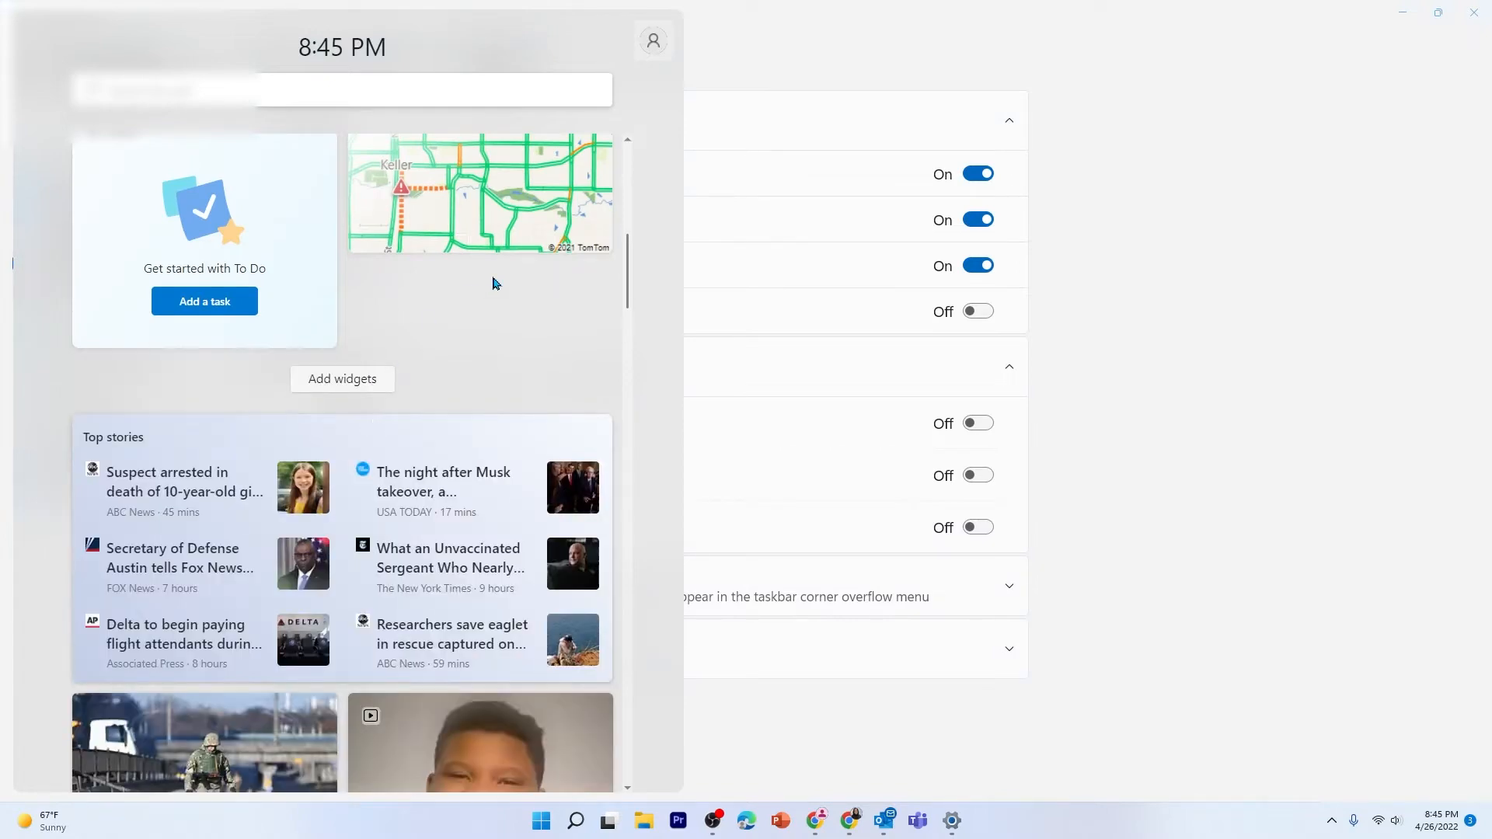
scroll(493, 280, up, 5)
click(315, 497)
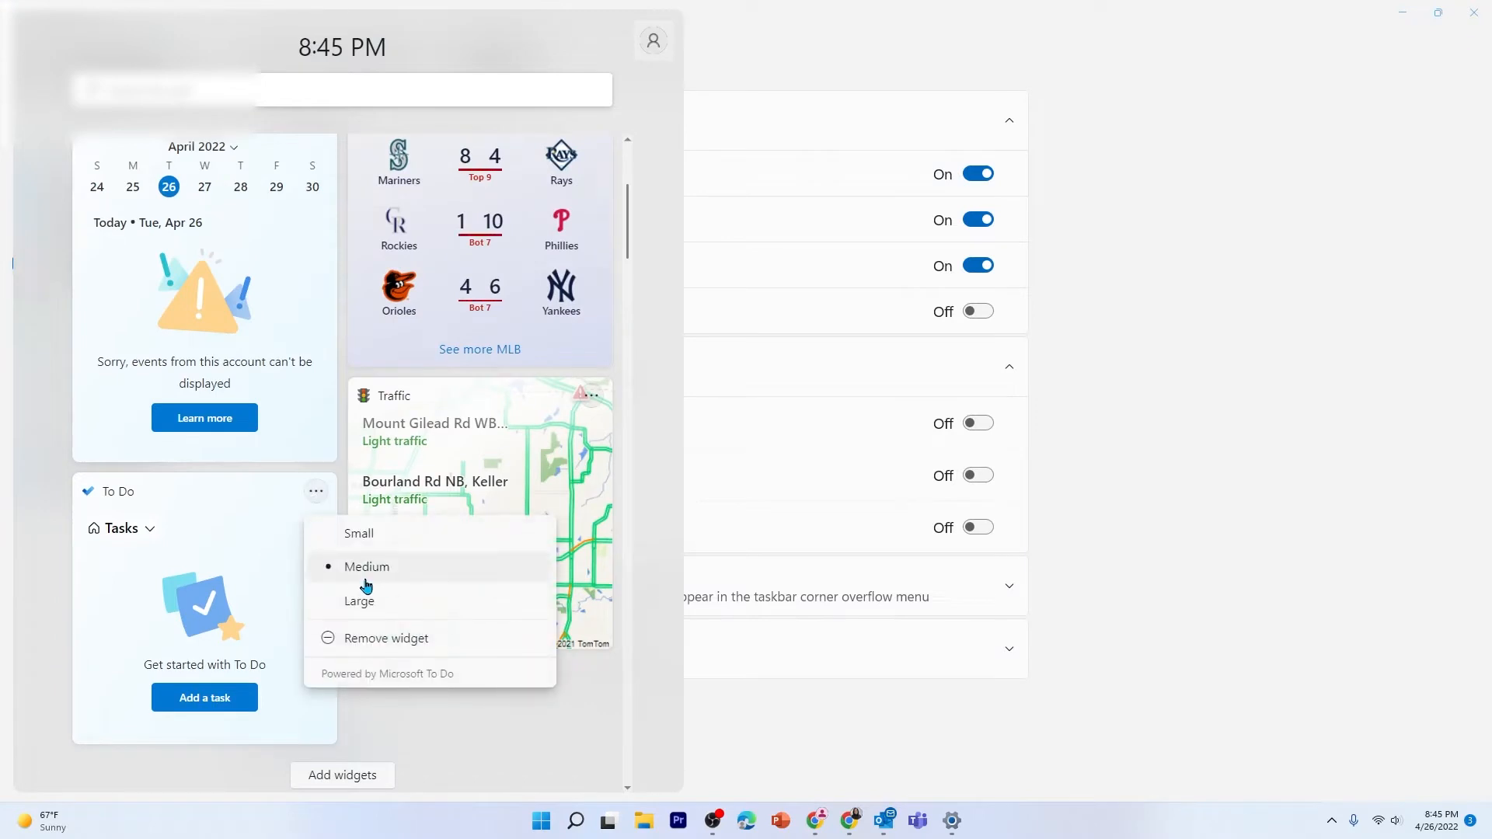
click(376, 639)
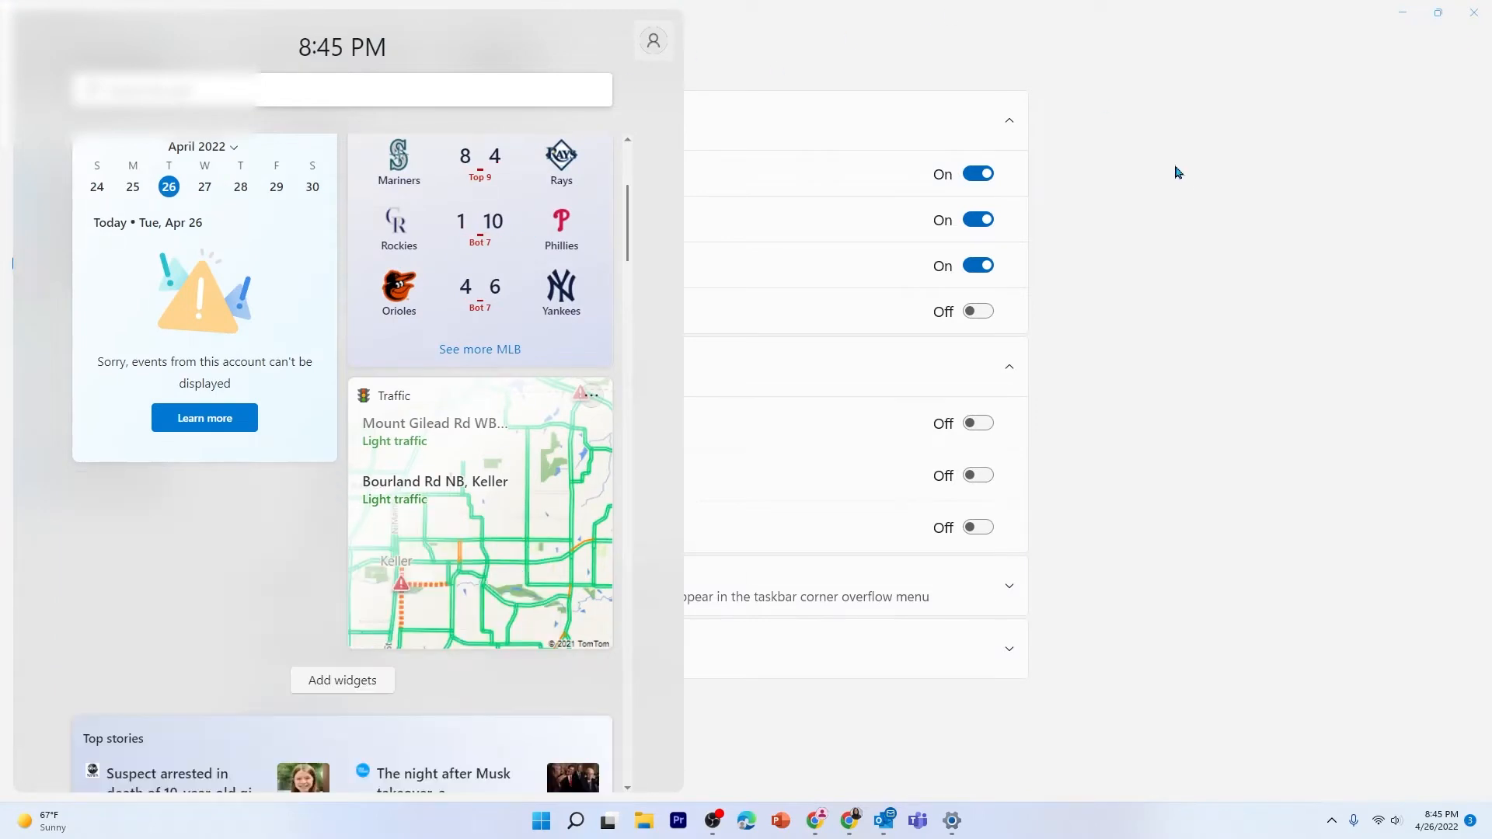
click(1180, 177)
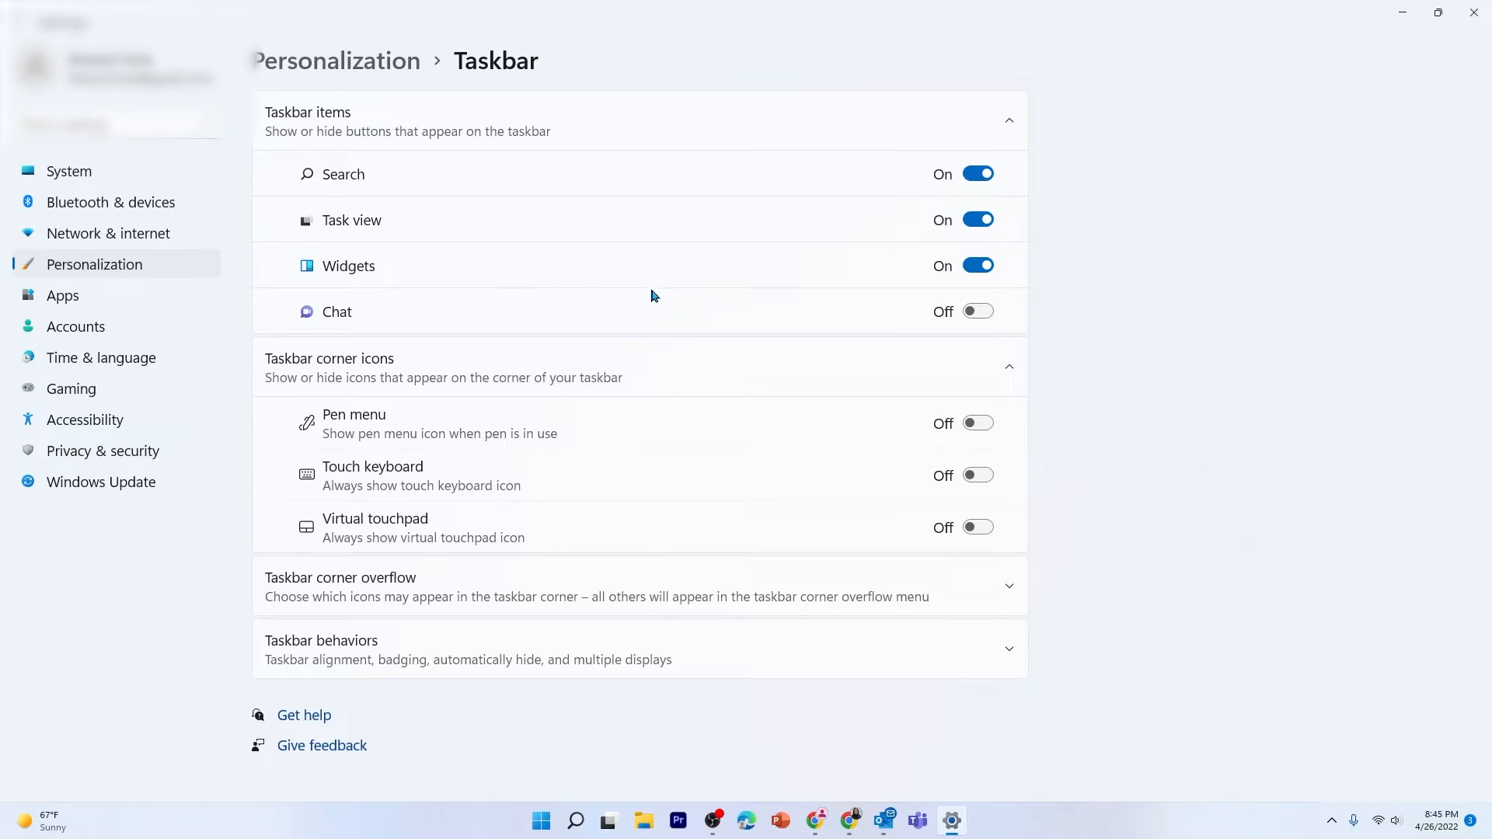
Turn off the Widgets item and collapse the Taskbar items section
click(977, 274)
click(1411, 71)
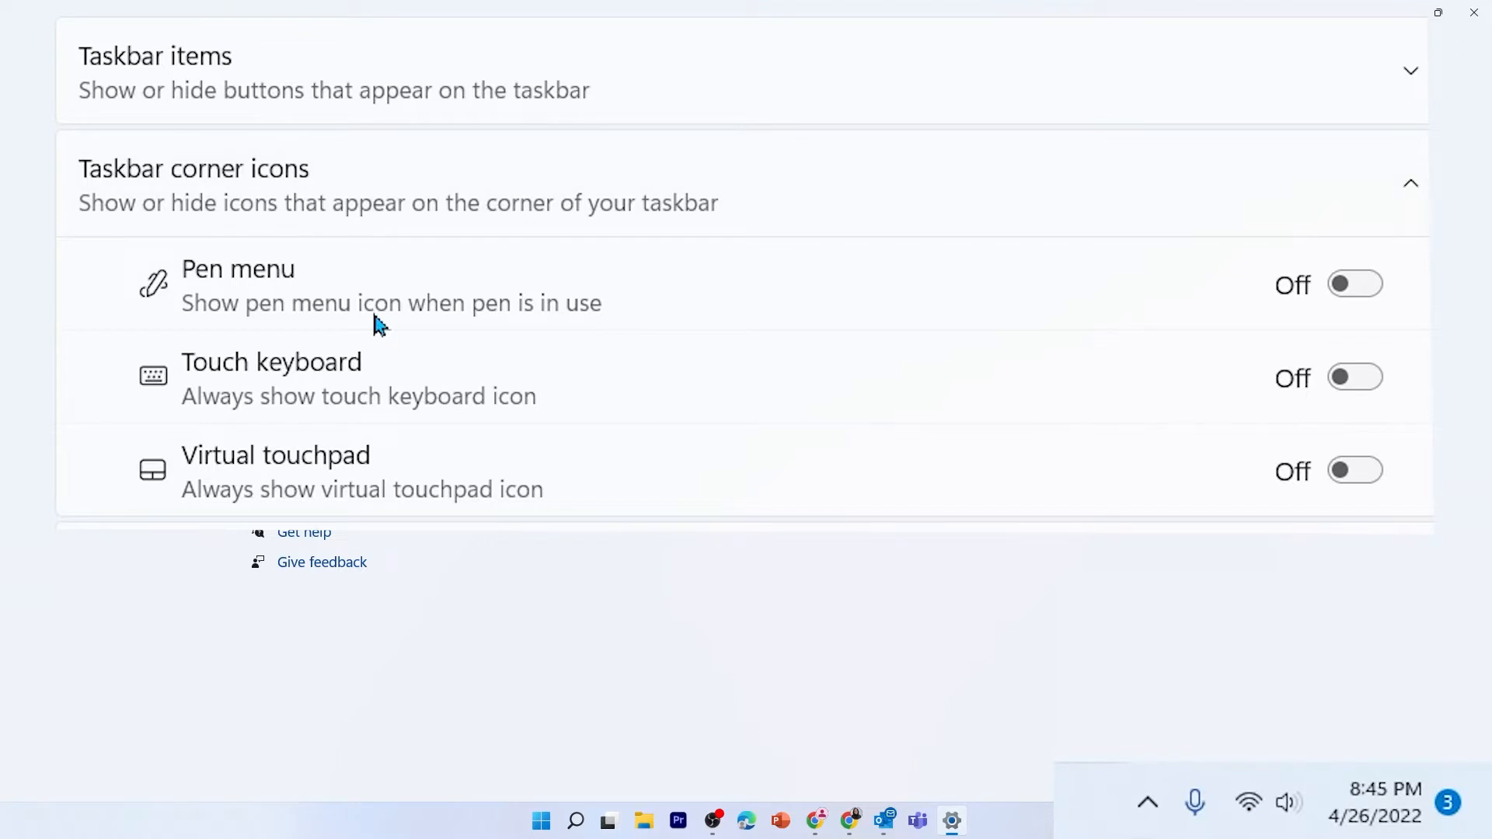
Switch the Pen menu corner icon on and back off
click(1366, 296)
click(1365, 296)
Show the Touch keyboard corner icon, open the touch keyboard from it, and hide the icon again
click(1376, 381)
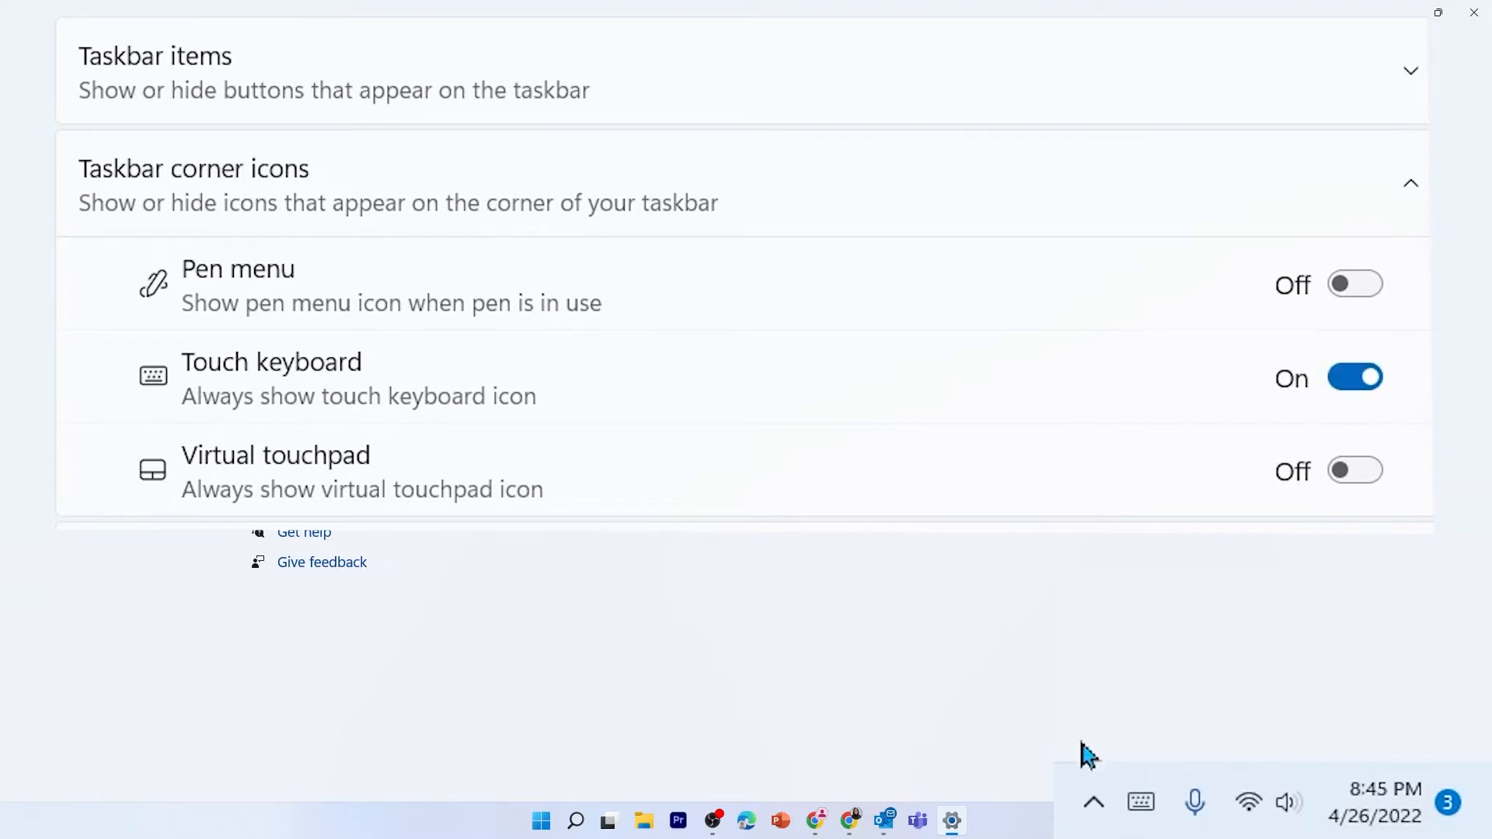
click(1144, 808)
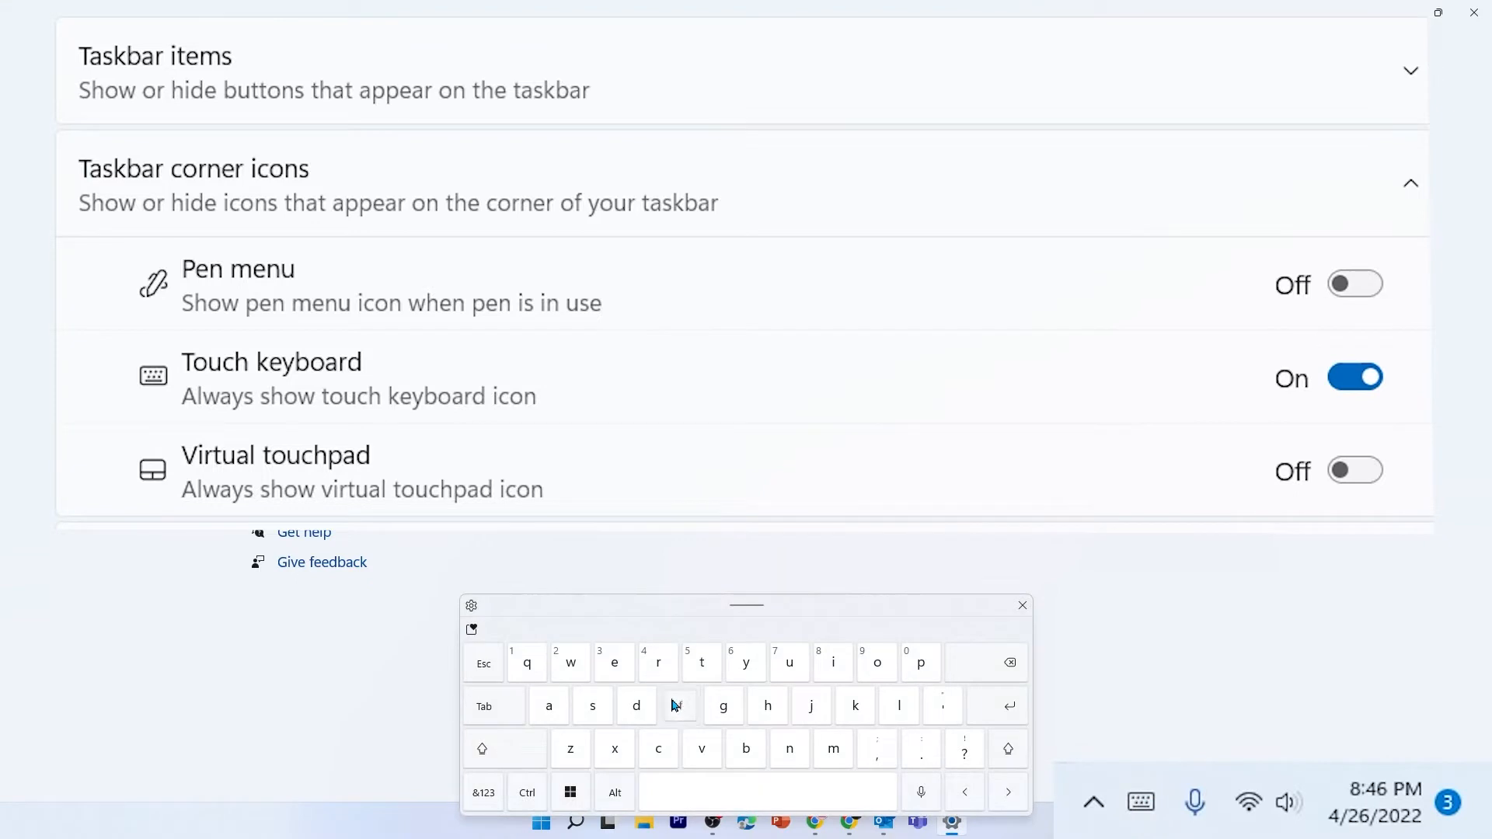
click(1342, 386)
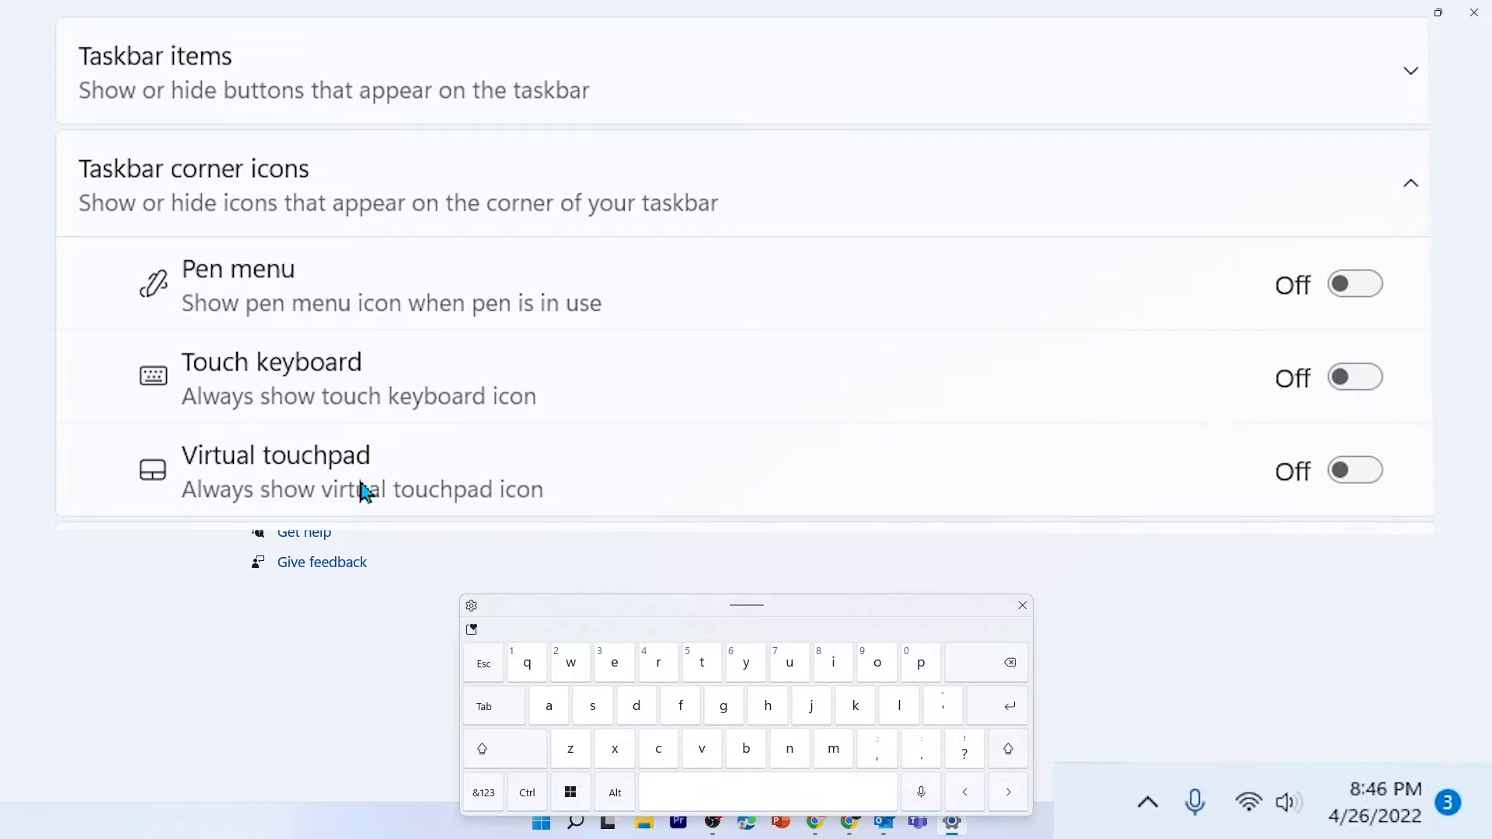
In the Taskbar corner overflow settings, turn on the icons for Send to OneNote Tool and Screencast-O-Matic Launcher v2.0
click(1412, 191)
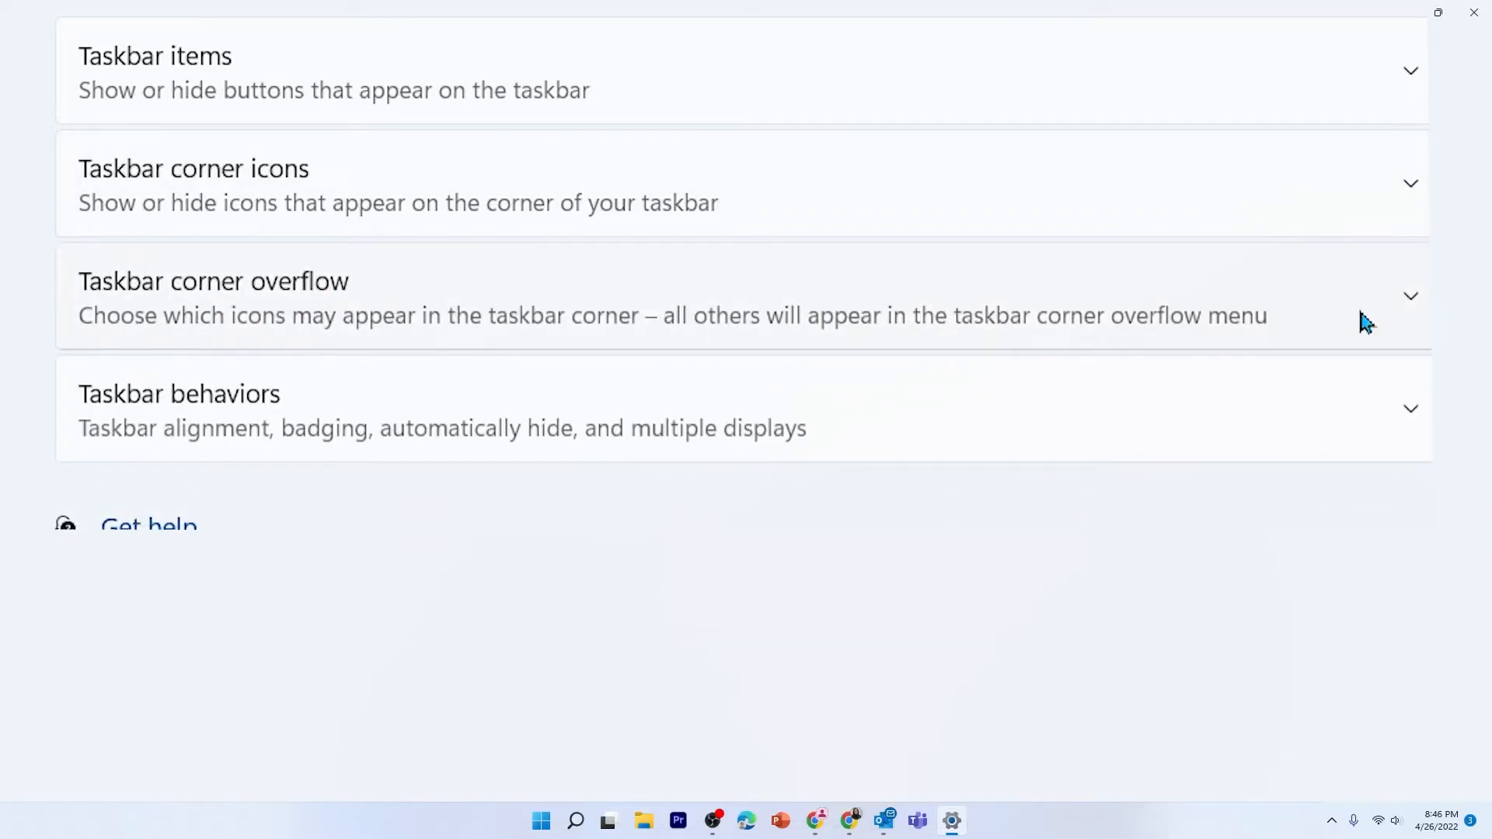
click(1426, 303)
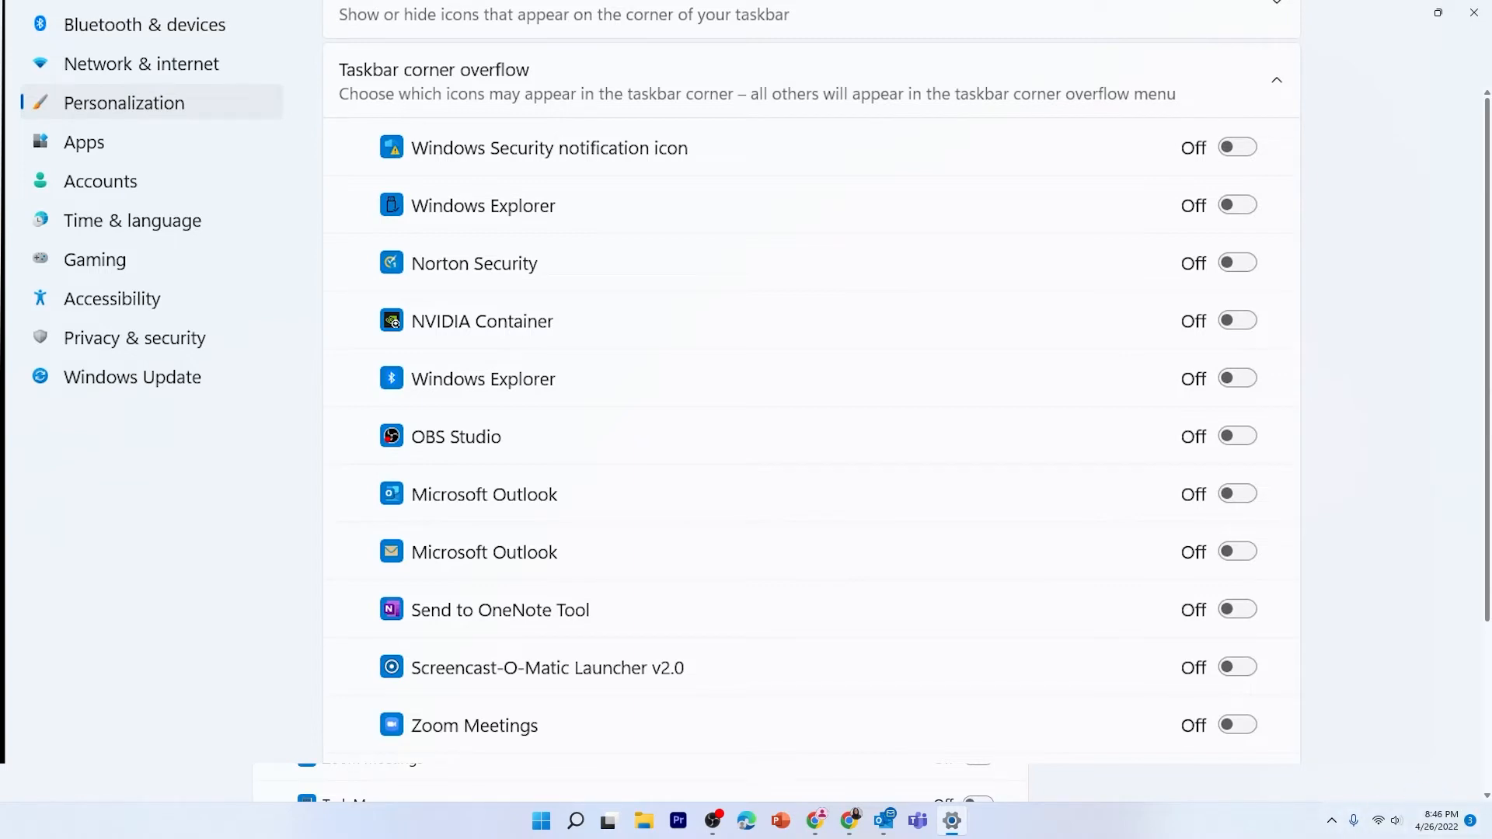
scroll(809, 389, down, 2)
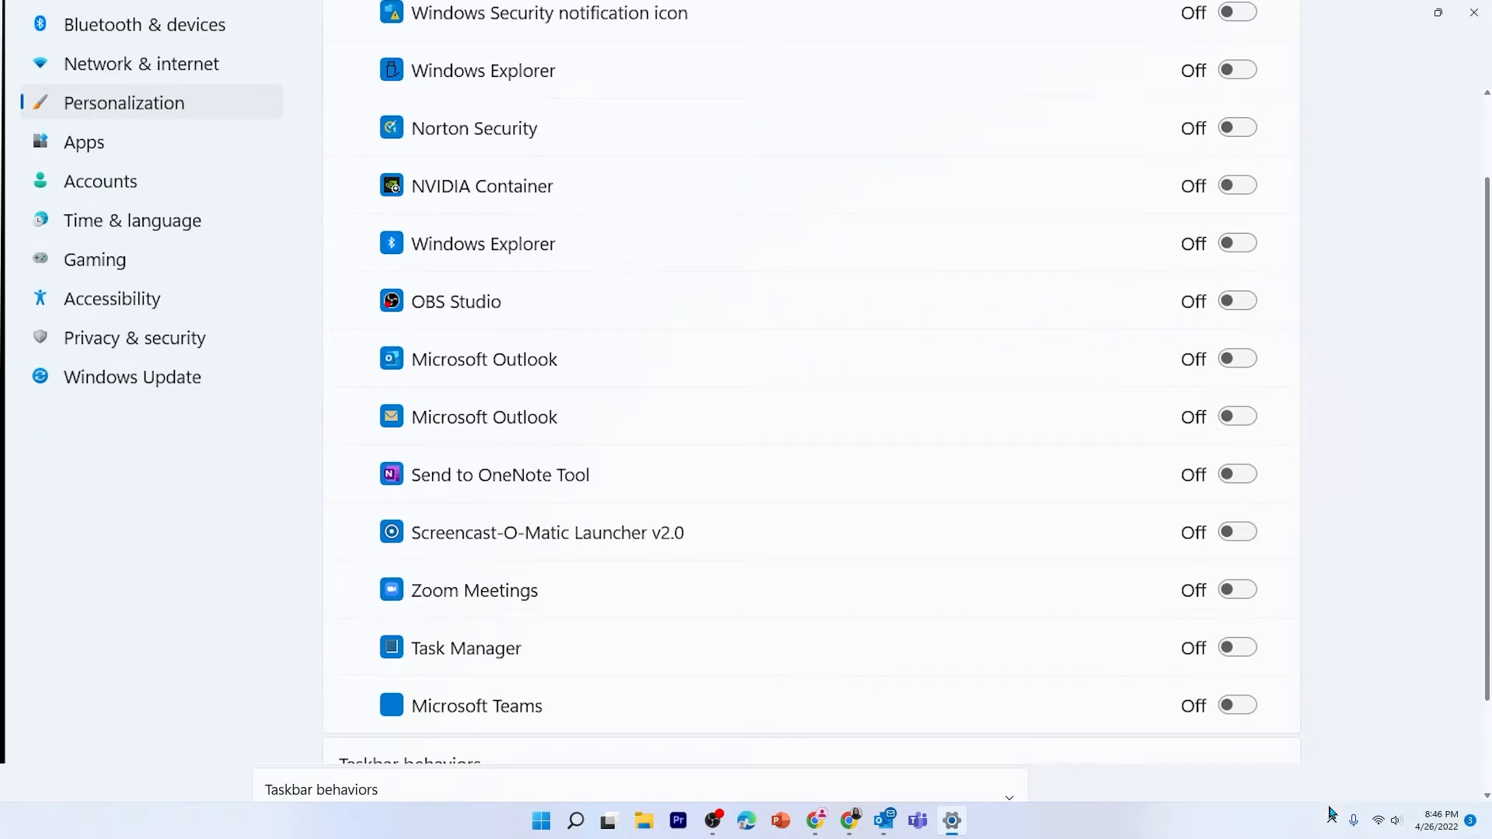
scroll(529, 490, down, 2)
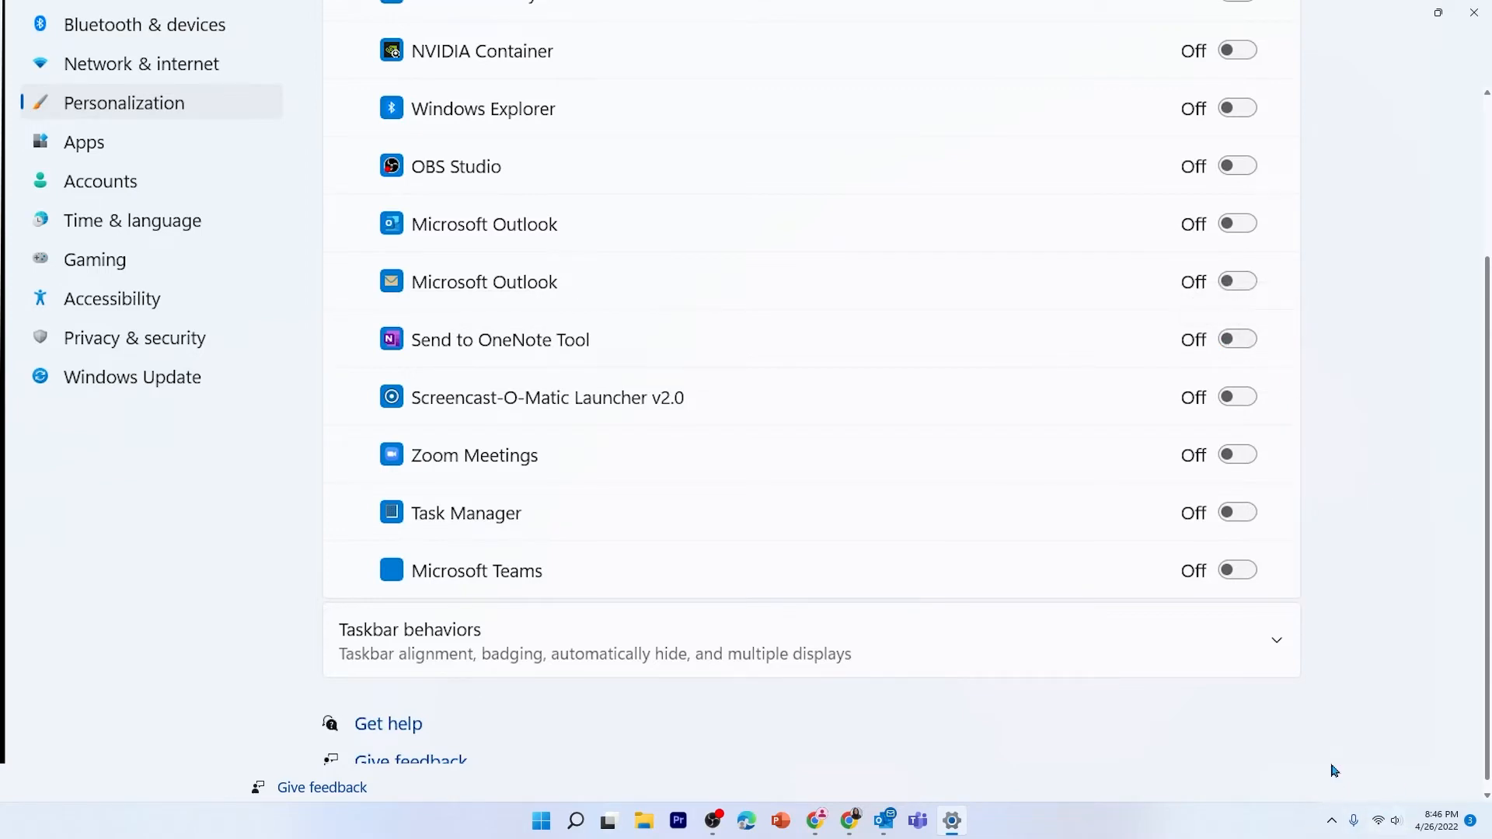
click(1241, 340)
click(1243, 398)
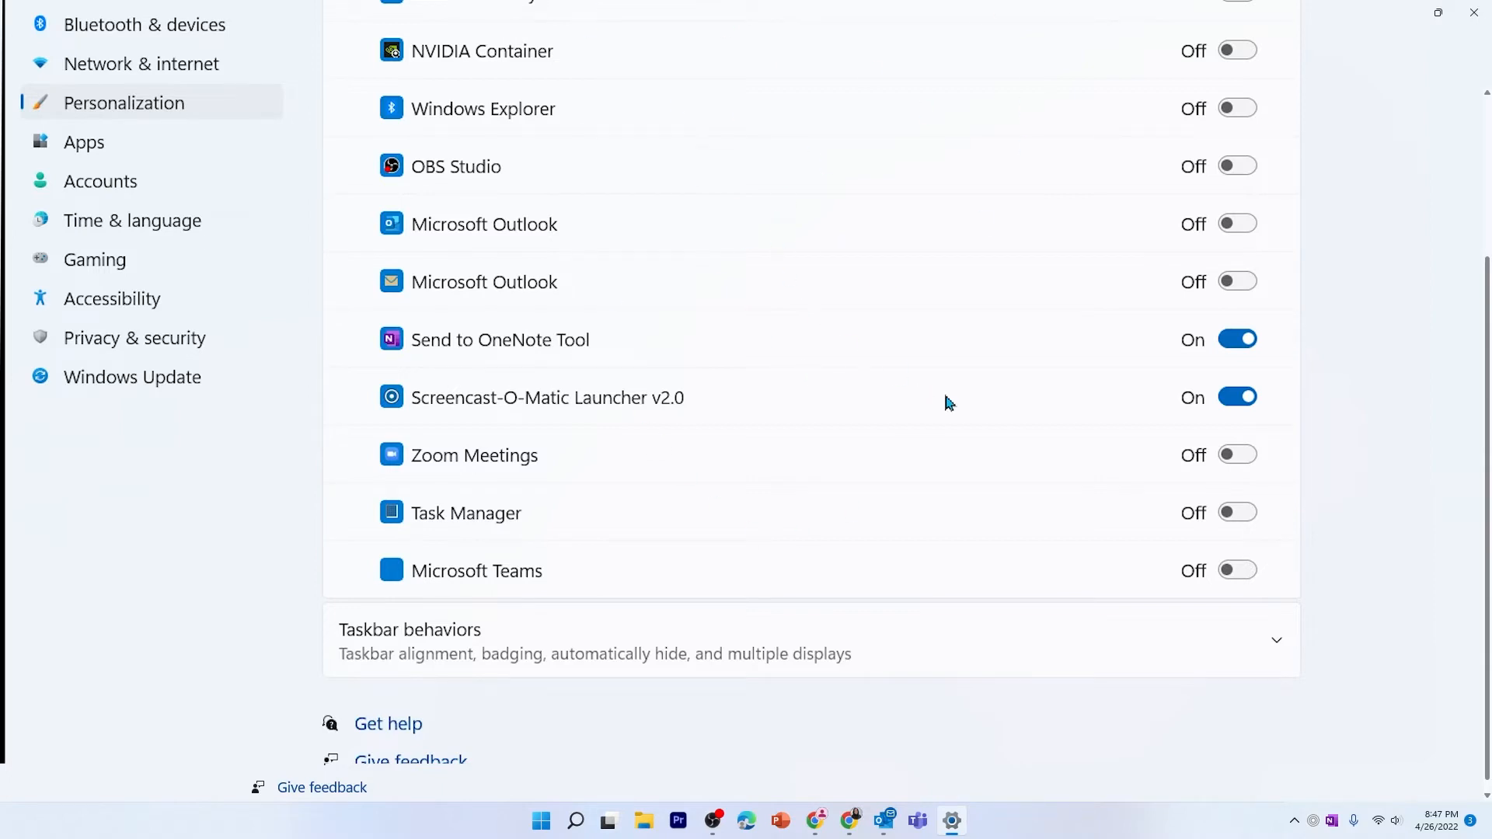
Turn the Send to OneNote Tool and Screencast-O-Matic Launcher v2.0 corner icons back off
click(1238, 345)
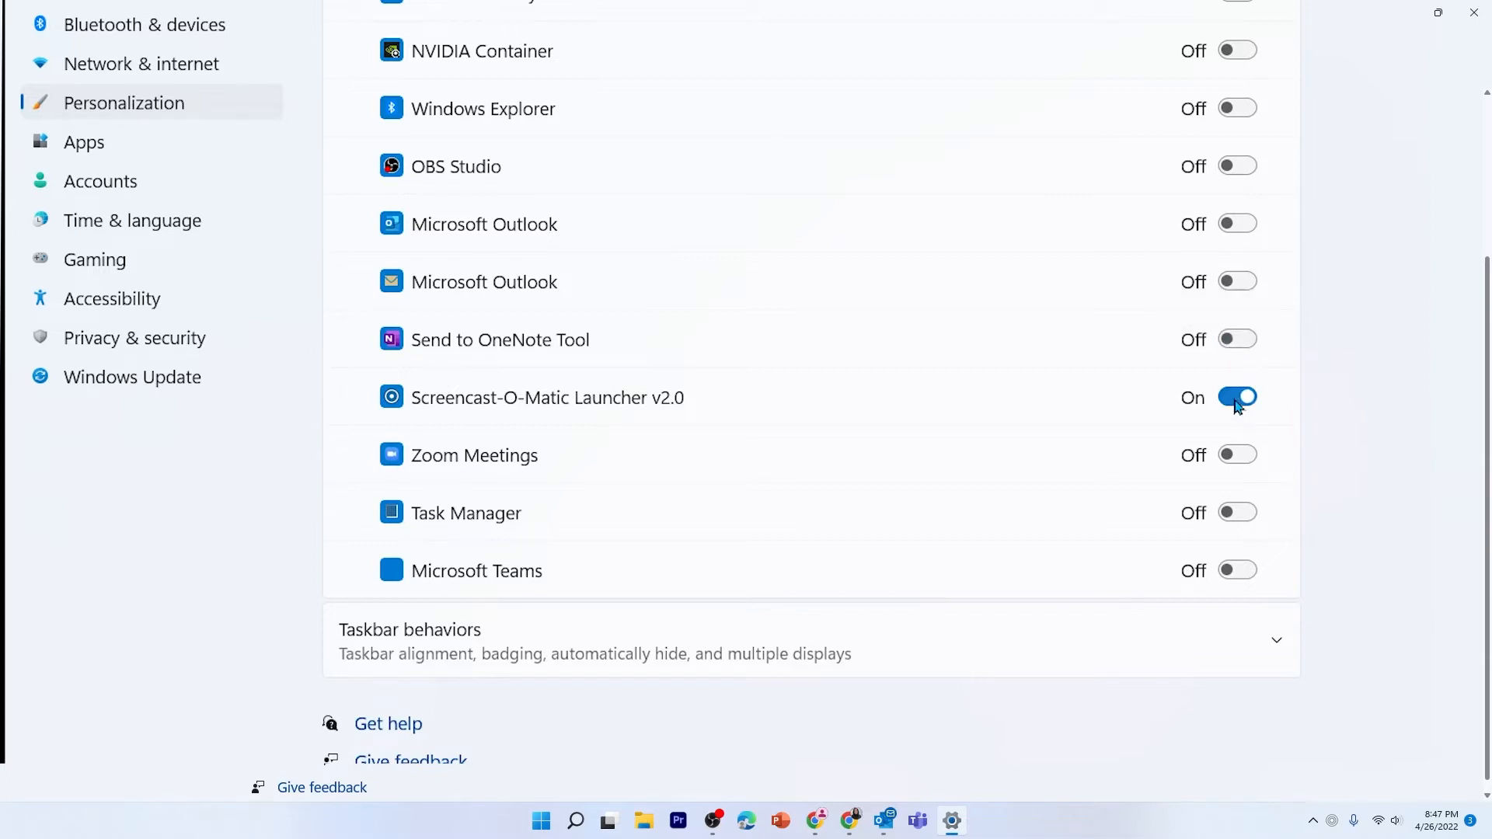
click(1237, 399)
scroll(1359, 180, up, 2)
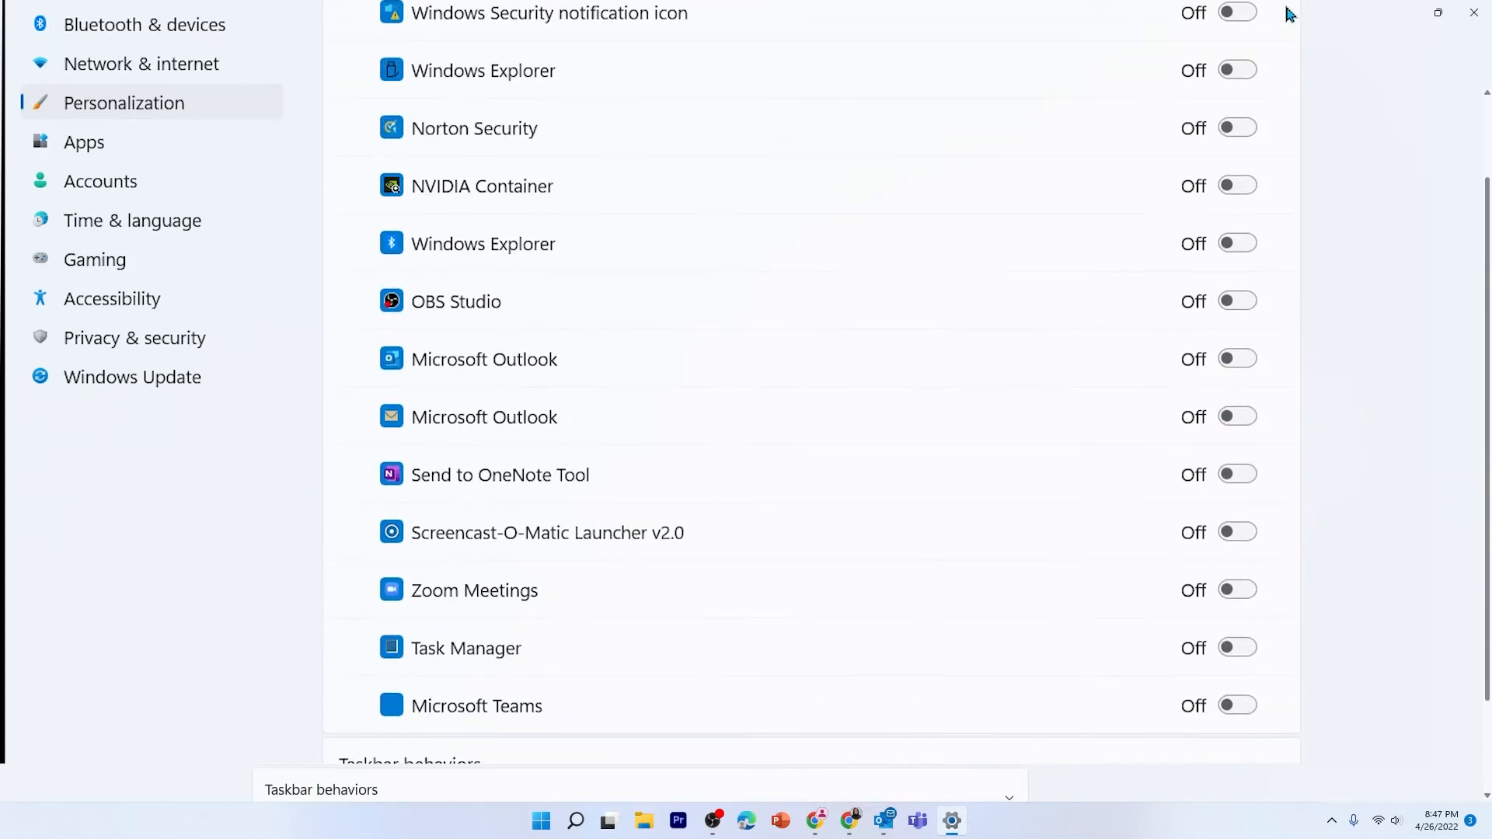
Collapse the Taskbar corner overflow settings and set the taskbar alignment to Left under Taskbar behaviors
click(1277, 80)
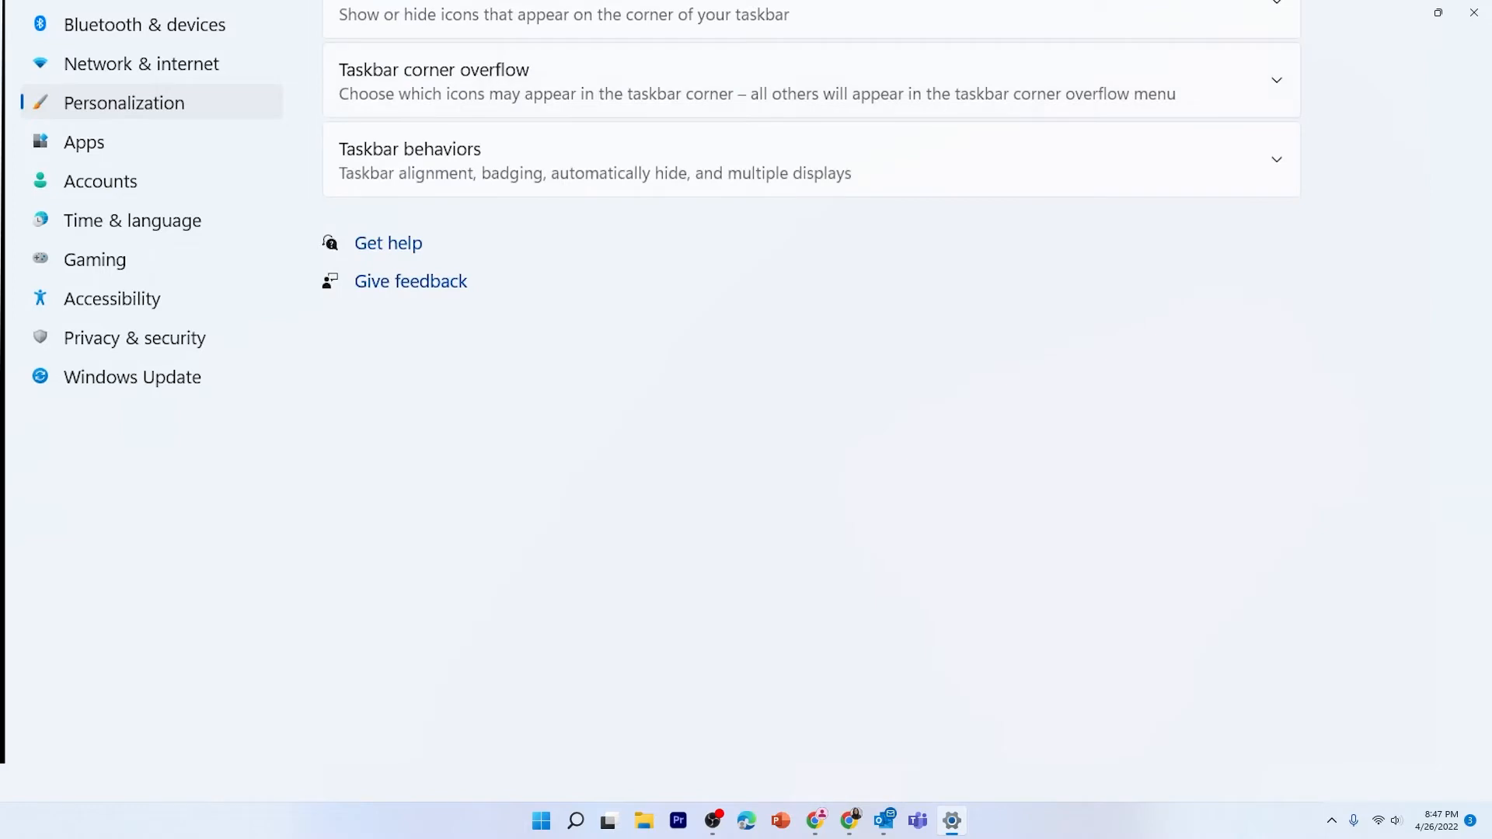
click(1277, 161)
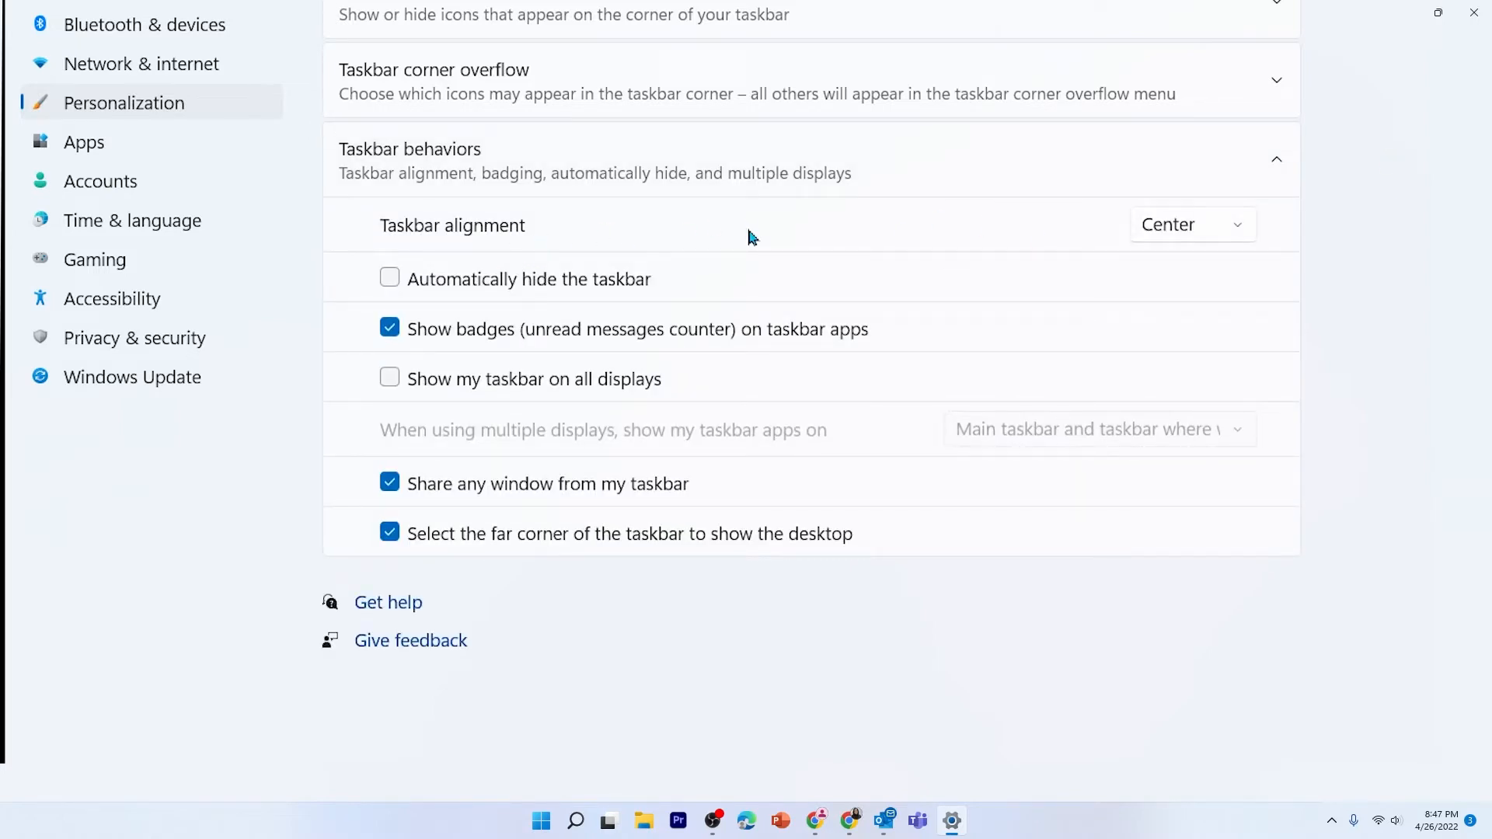
click(1242, 232)
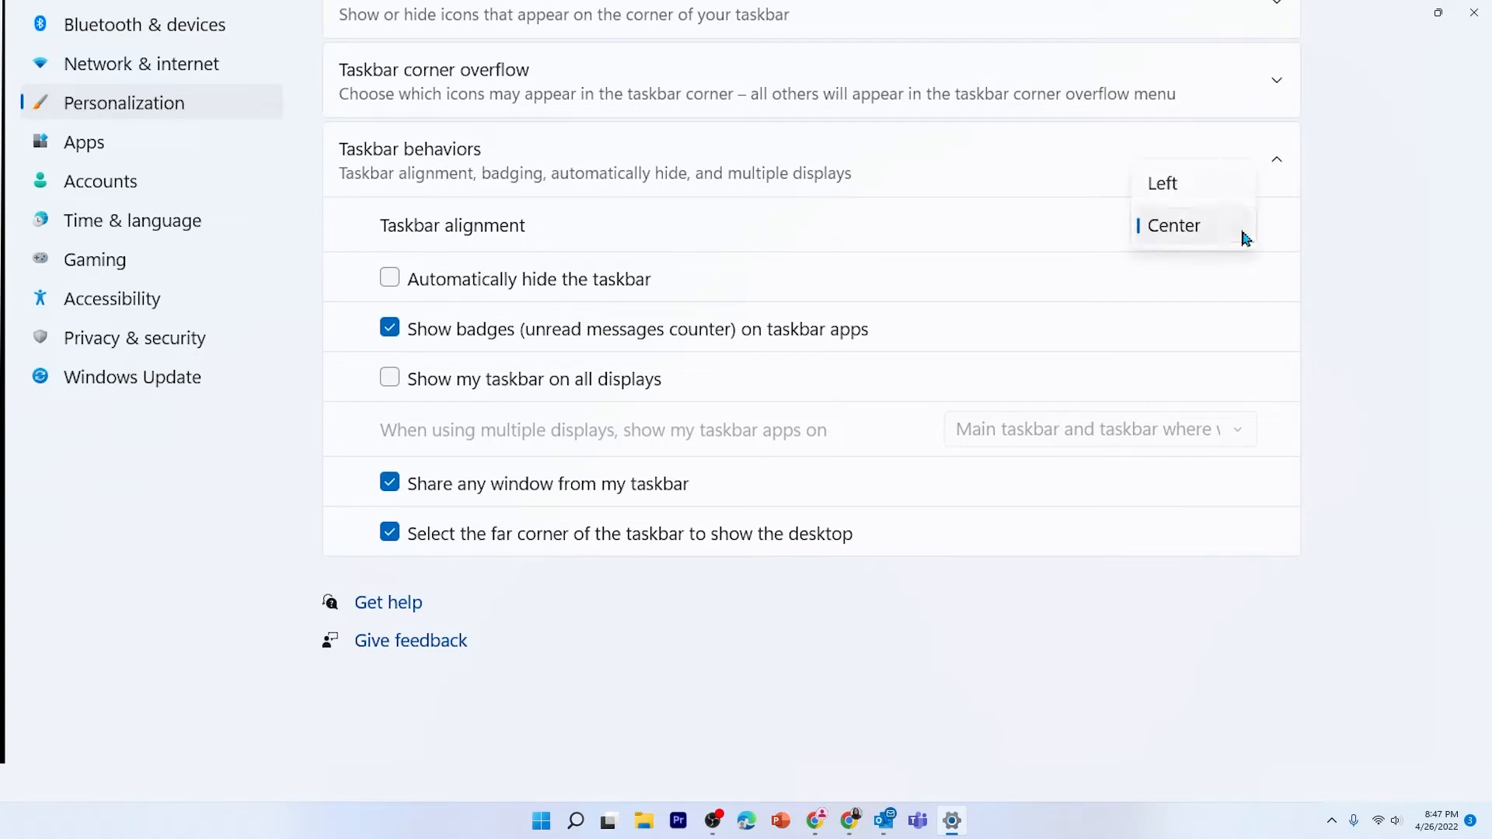
click(1210, 193)
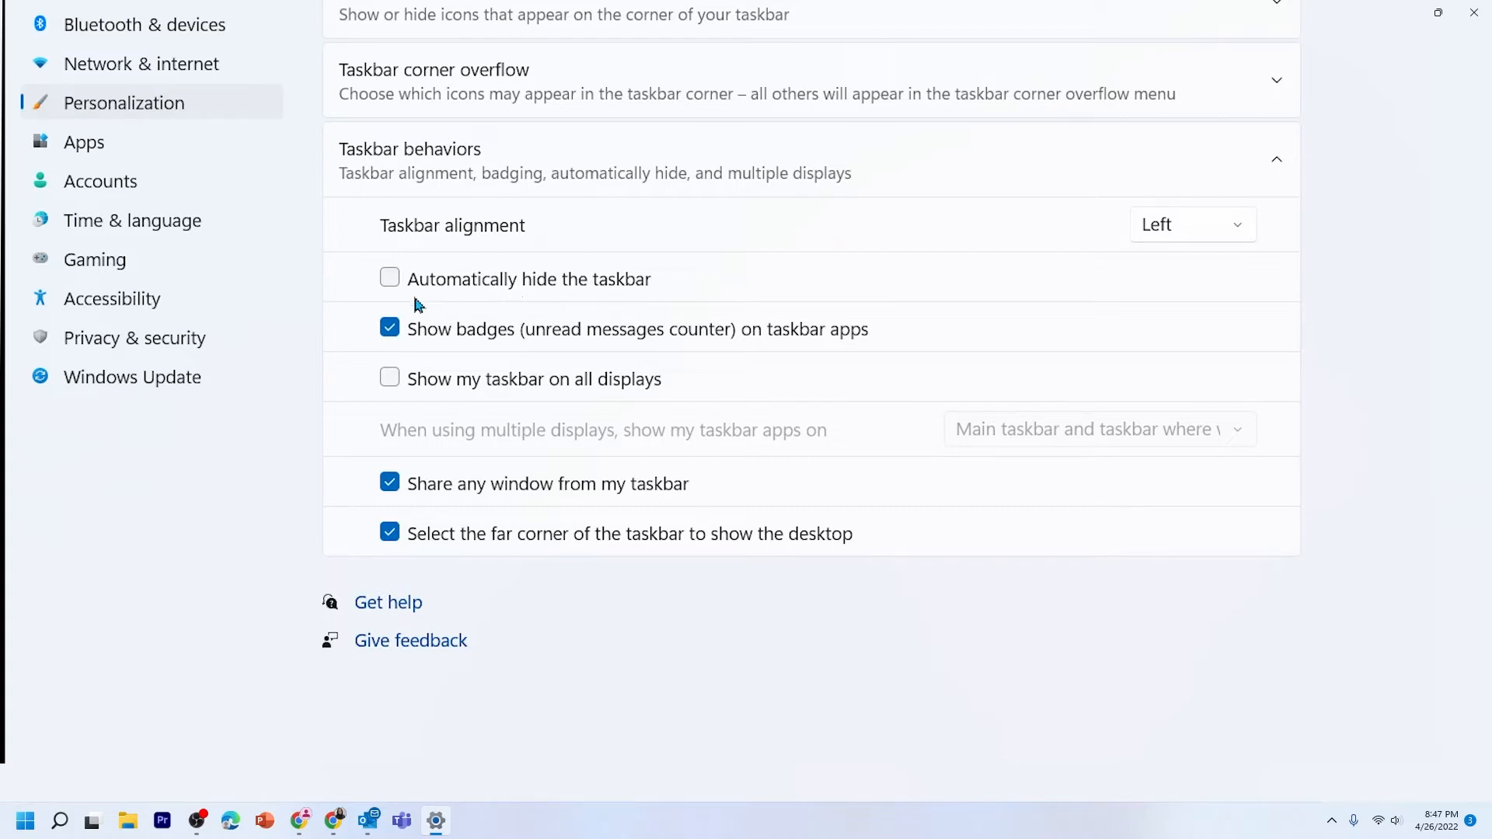
Turn on automatic hiding of the taskbar, reveal the hidden taskbar, and turn automatic hiding back off
click(389, 278)
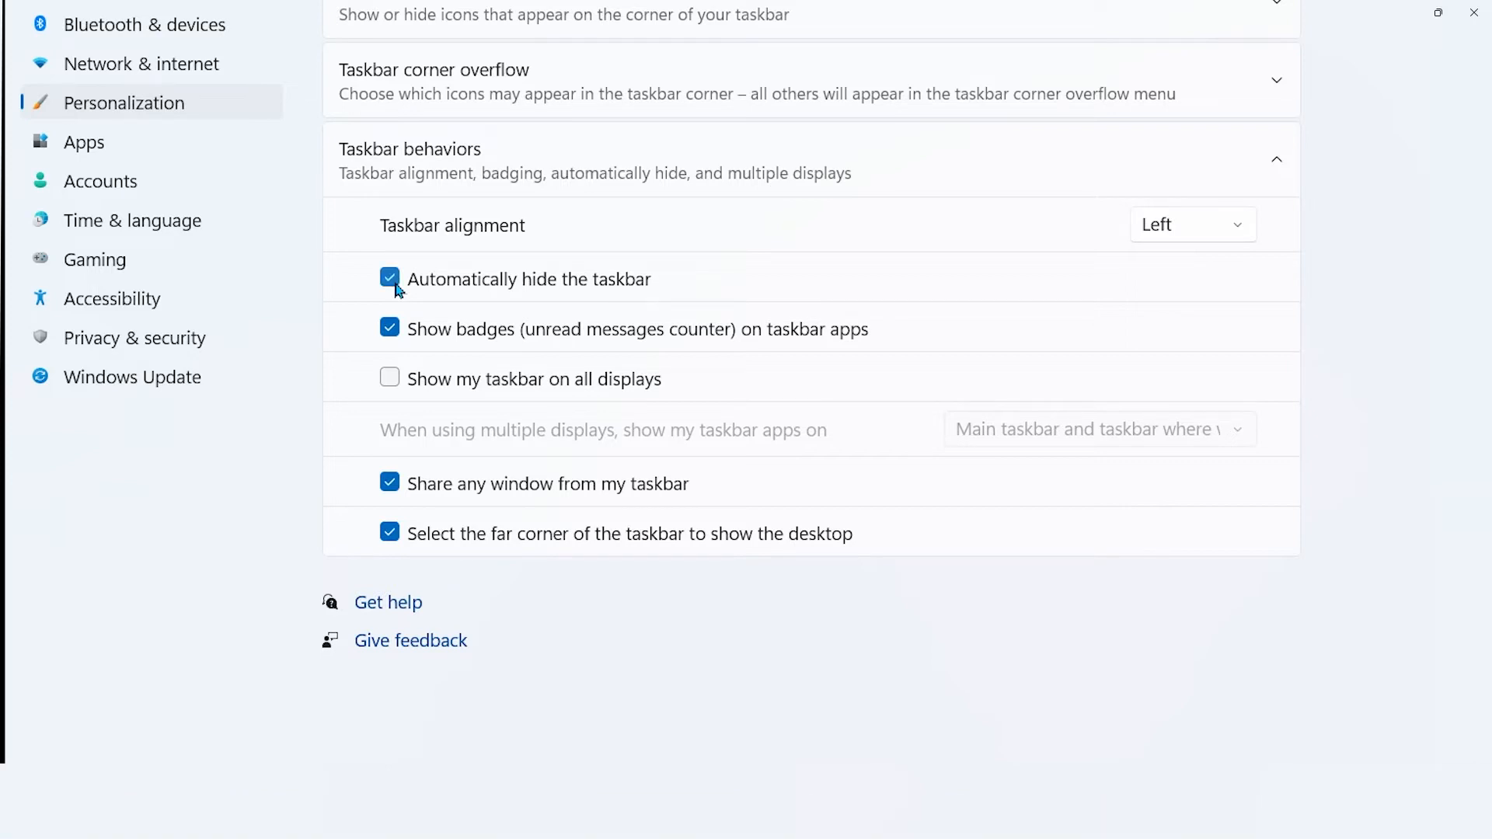
mouse_move(311, 837)
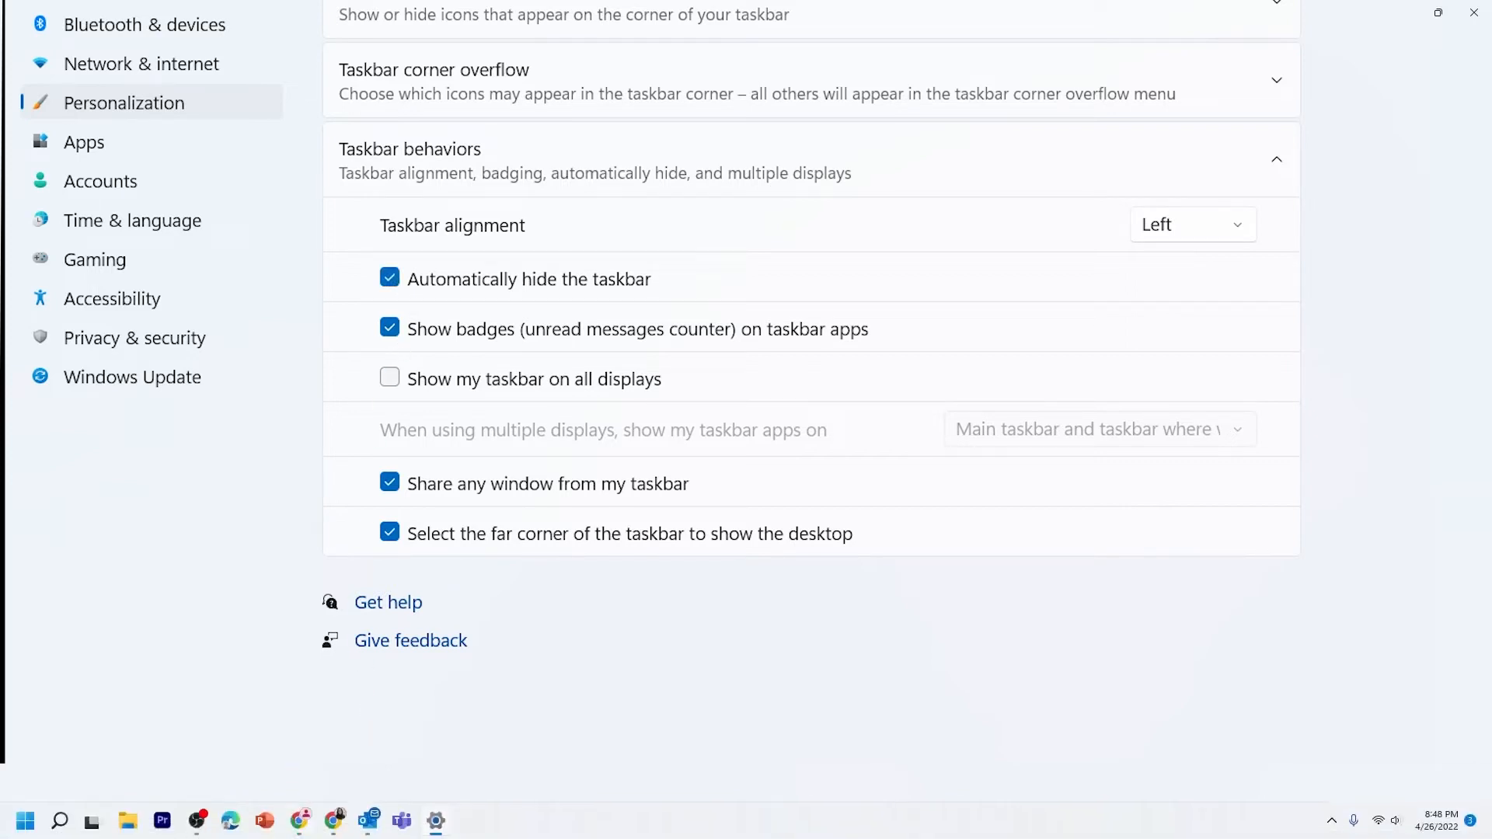
click(390, 281)
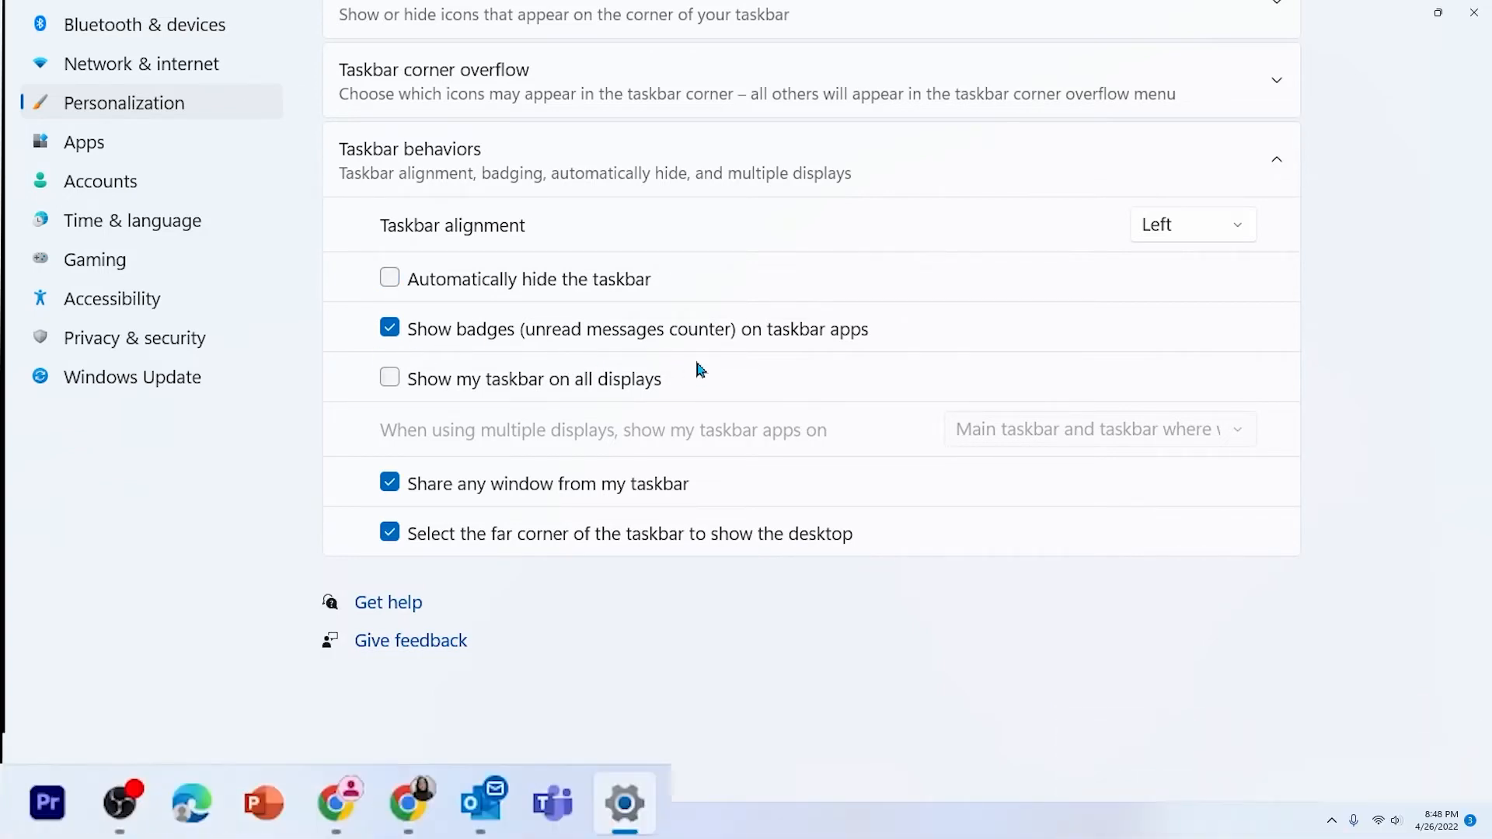
Inspect the badges on the Outlook and OBS Studio taskbar icons and toggle the option to show badges on taskbar apps
mouse_move(488, 832)
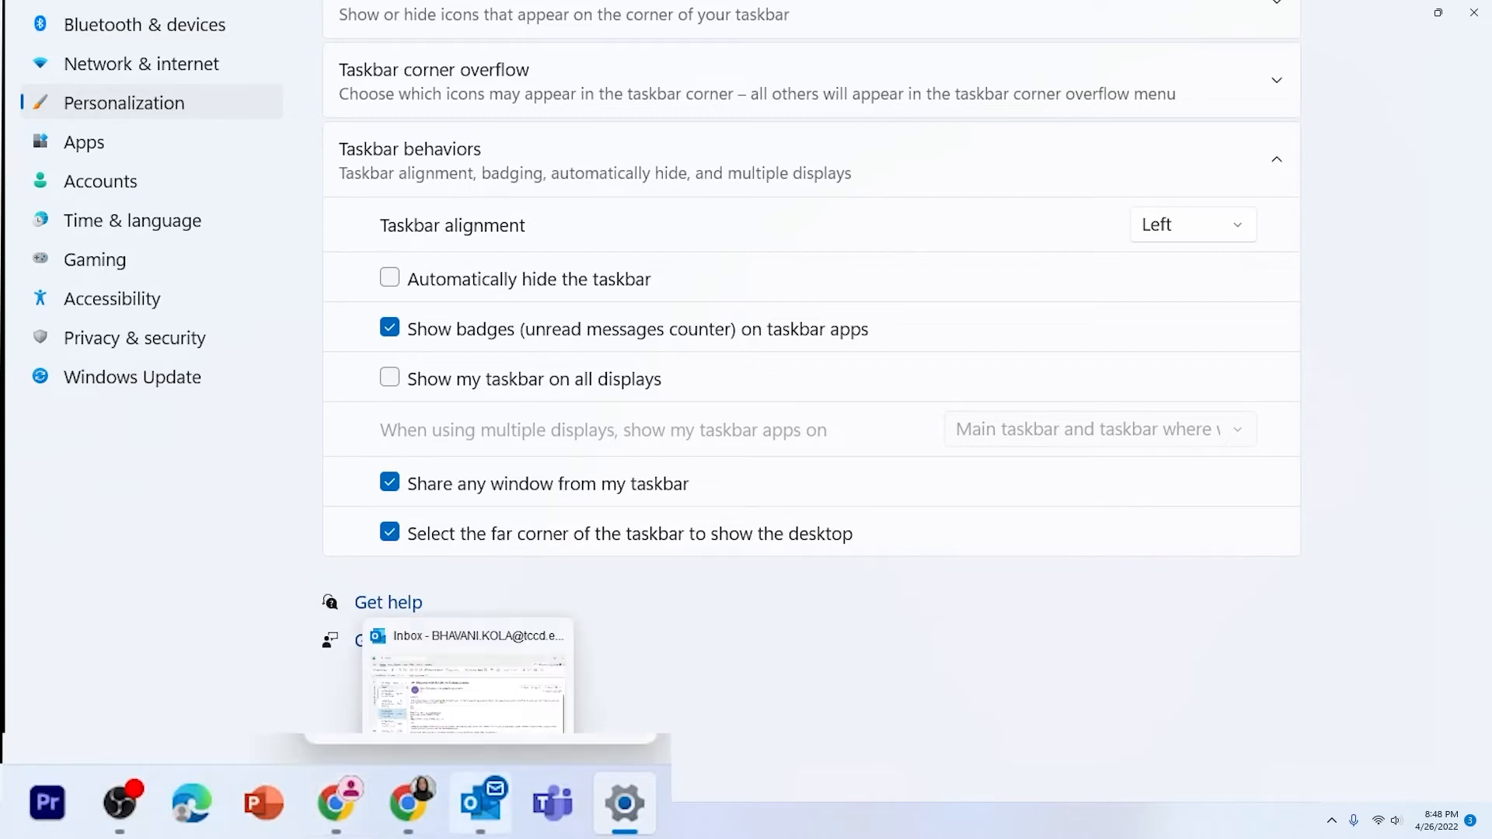
mouse_move(435, 816)
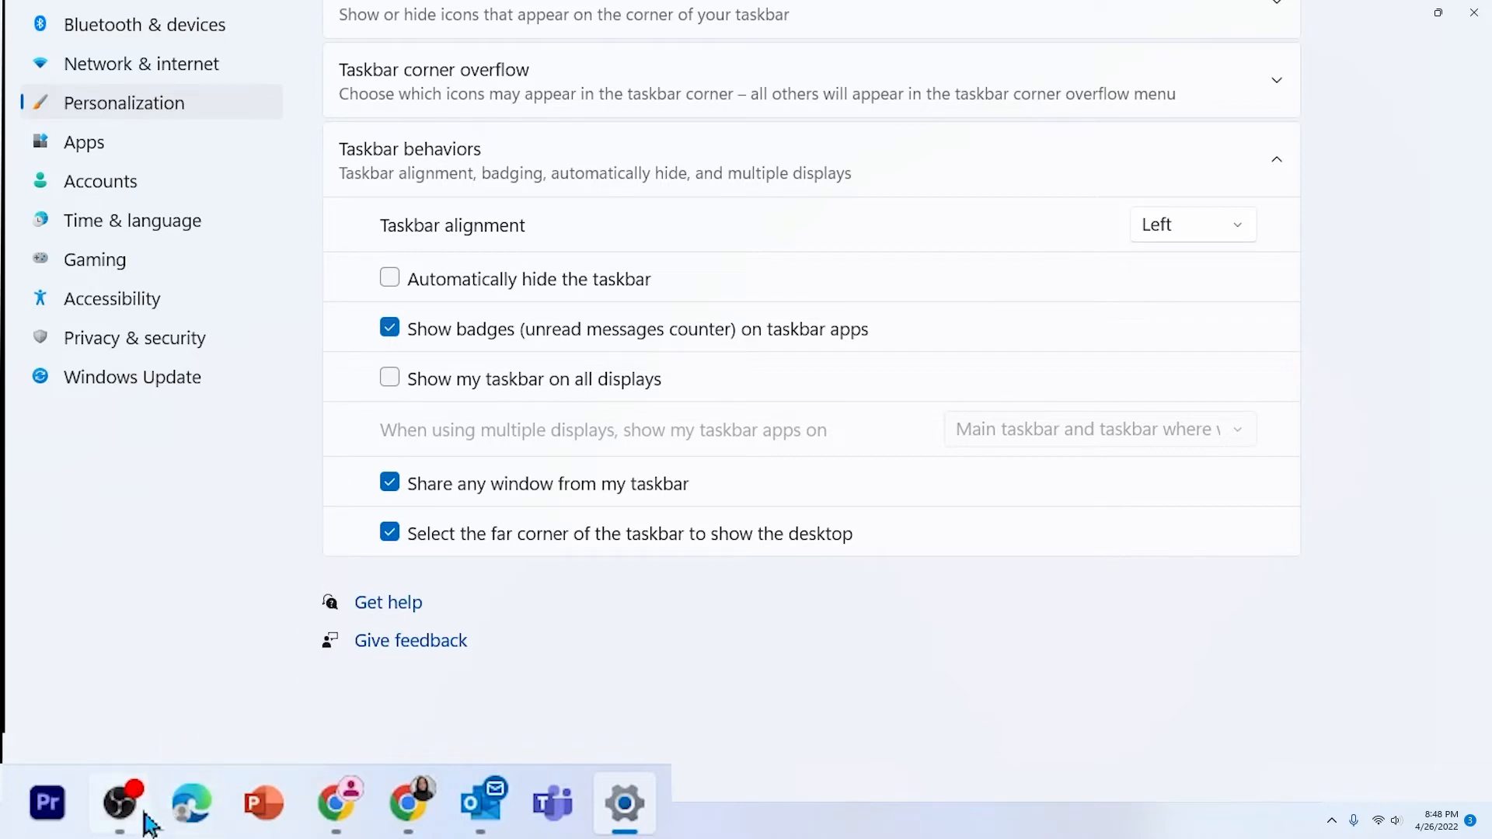
mouse_move(139, 798)
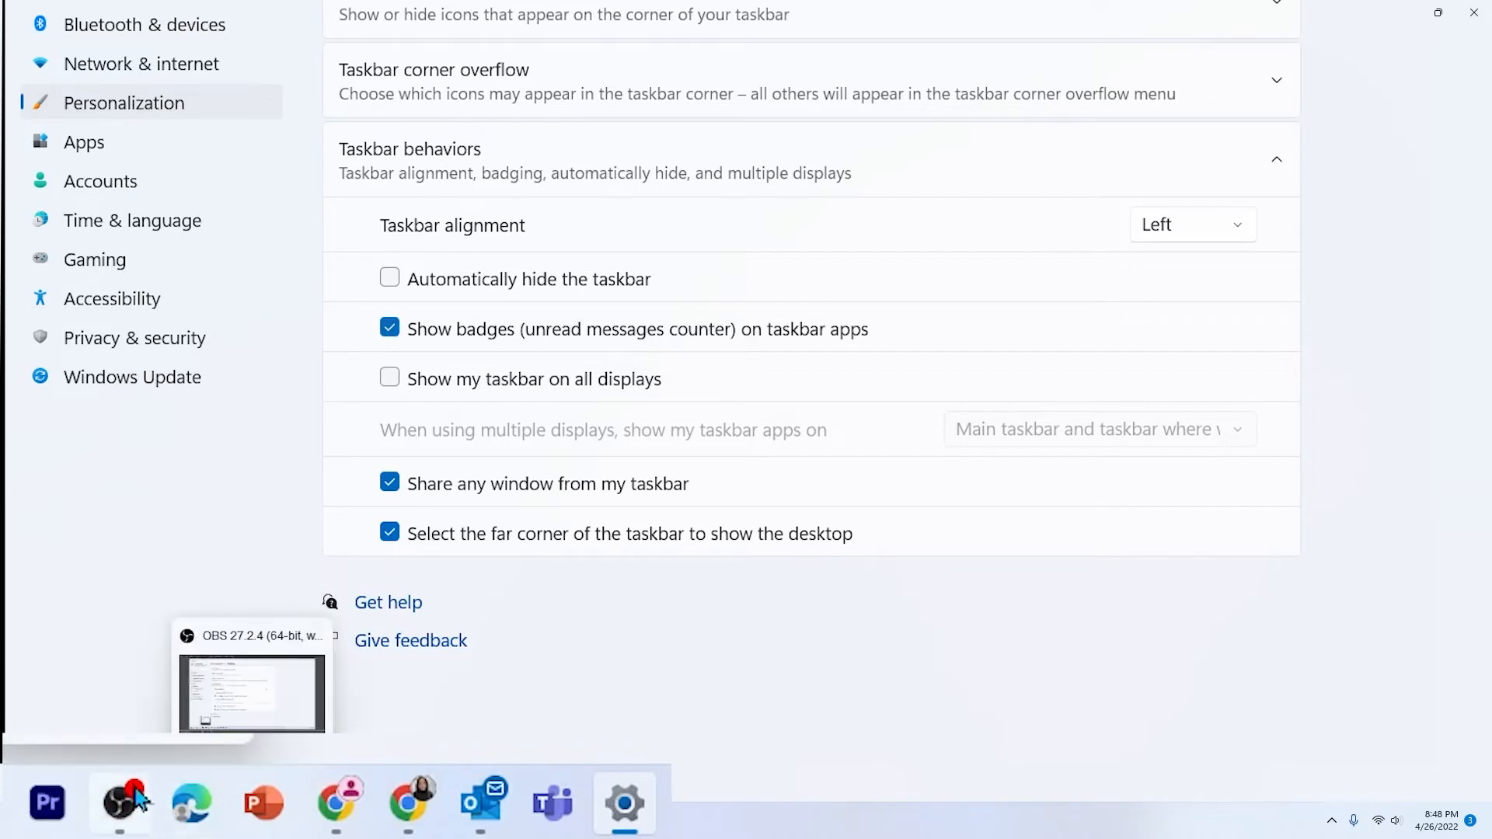
click(393, 336)
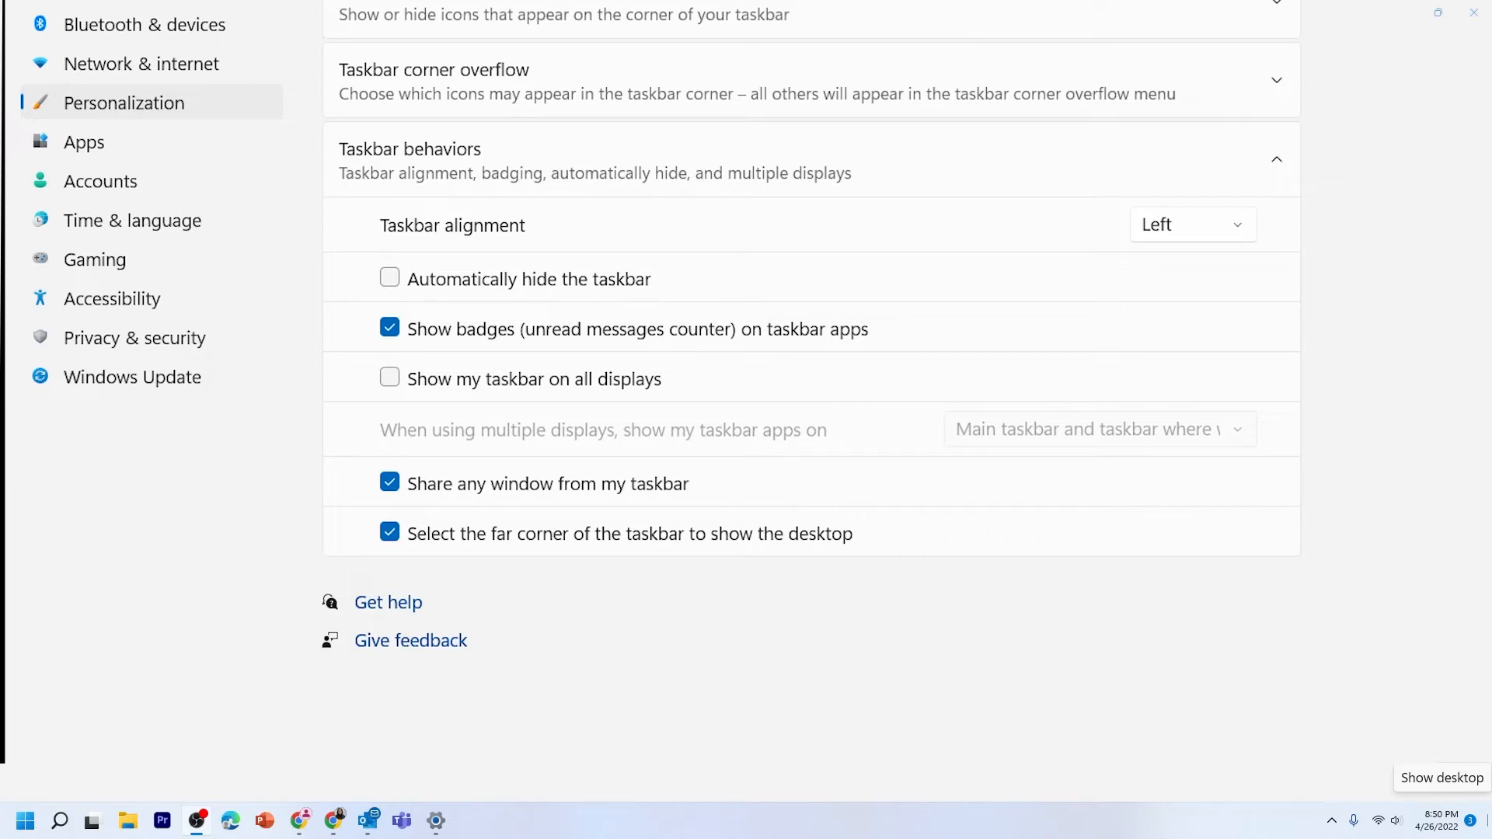
Use the far corner of the taskbar to show the desktop and bring the windows back, twice
click(1488, 820)
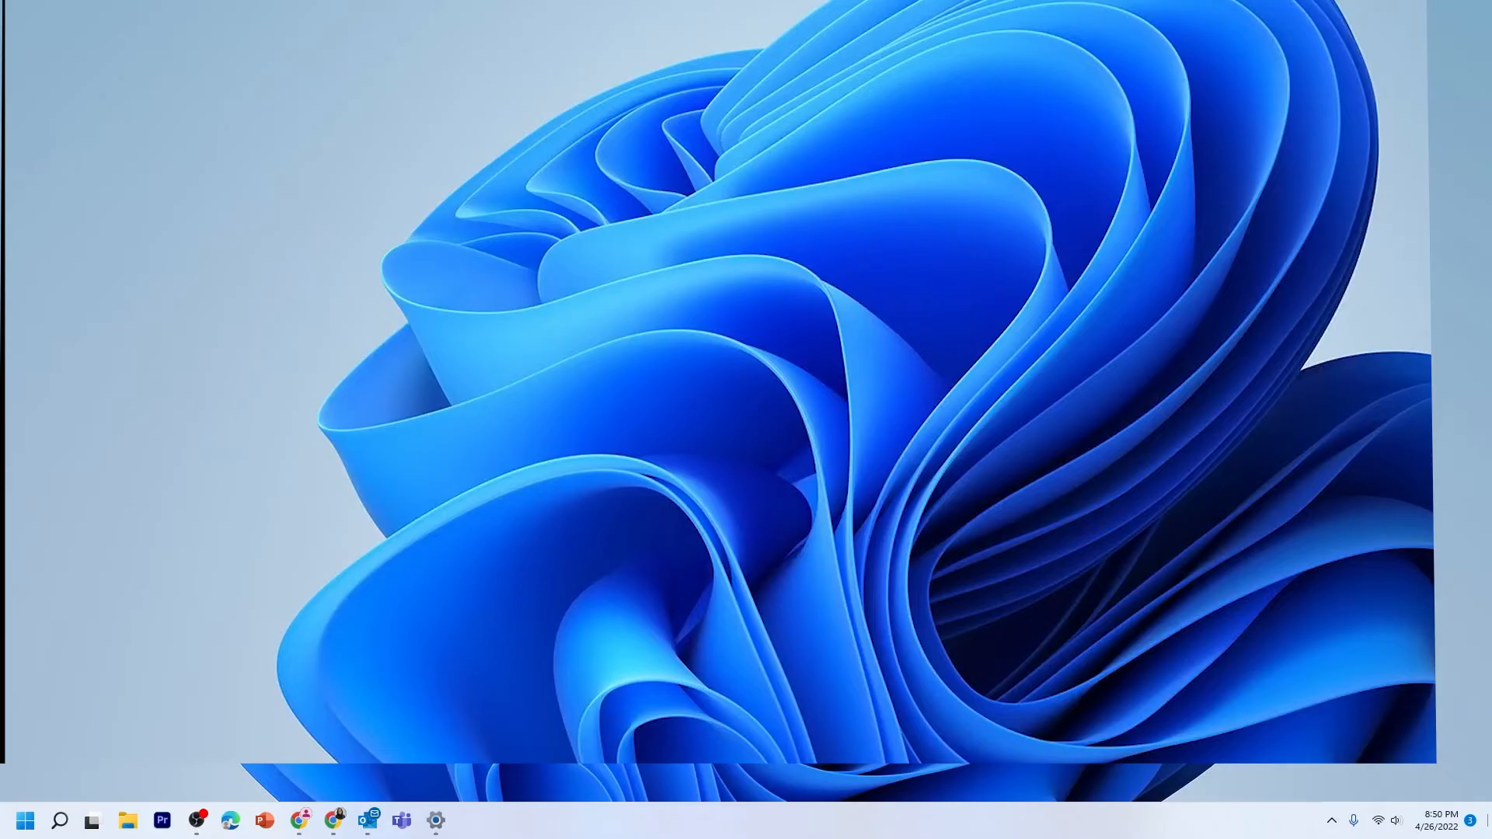
click(1488, 820)
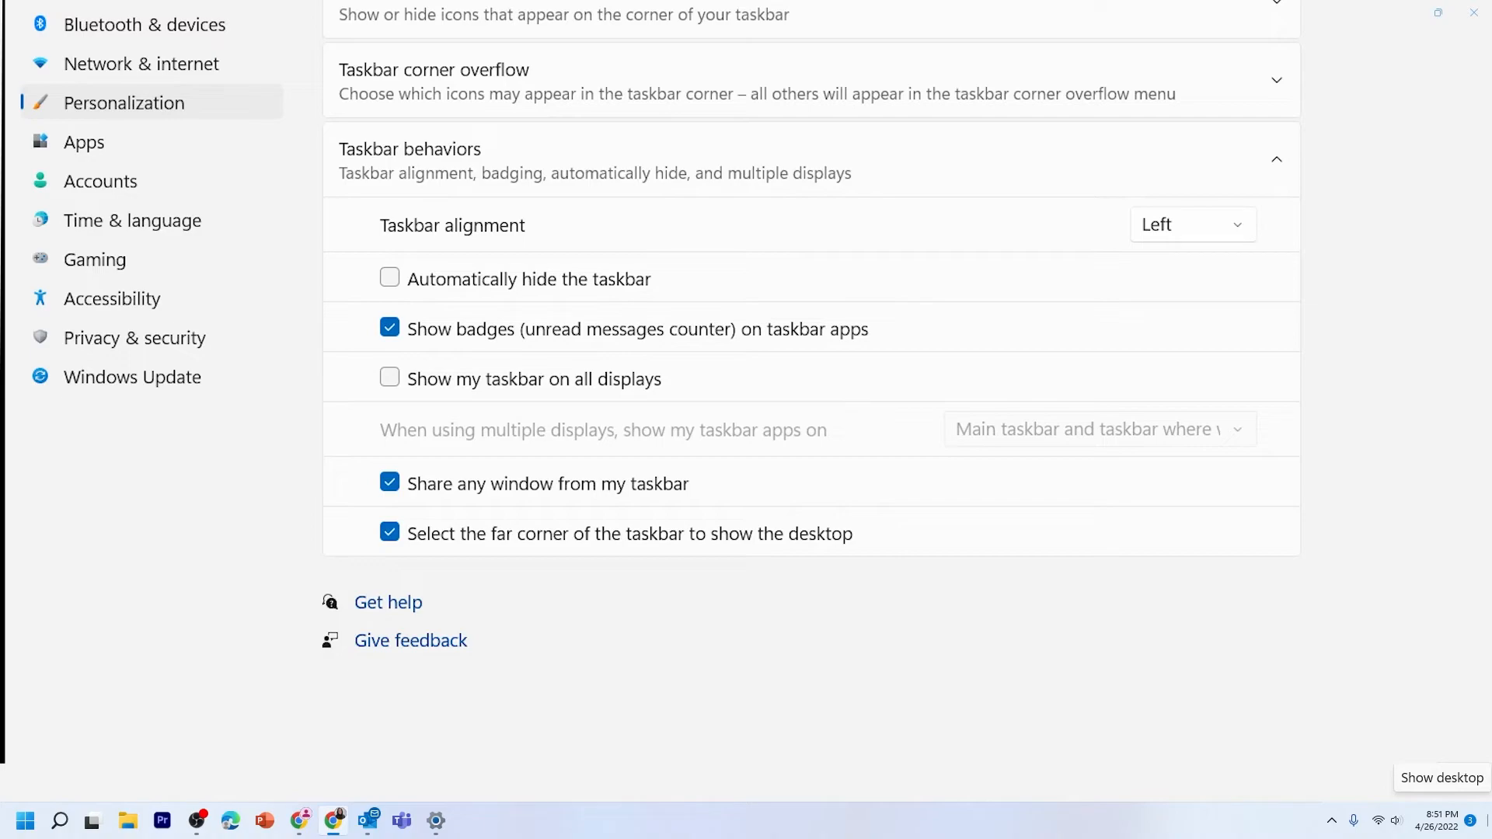
click(1488, 821)
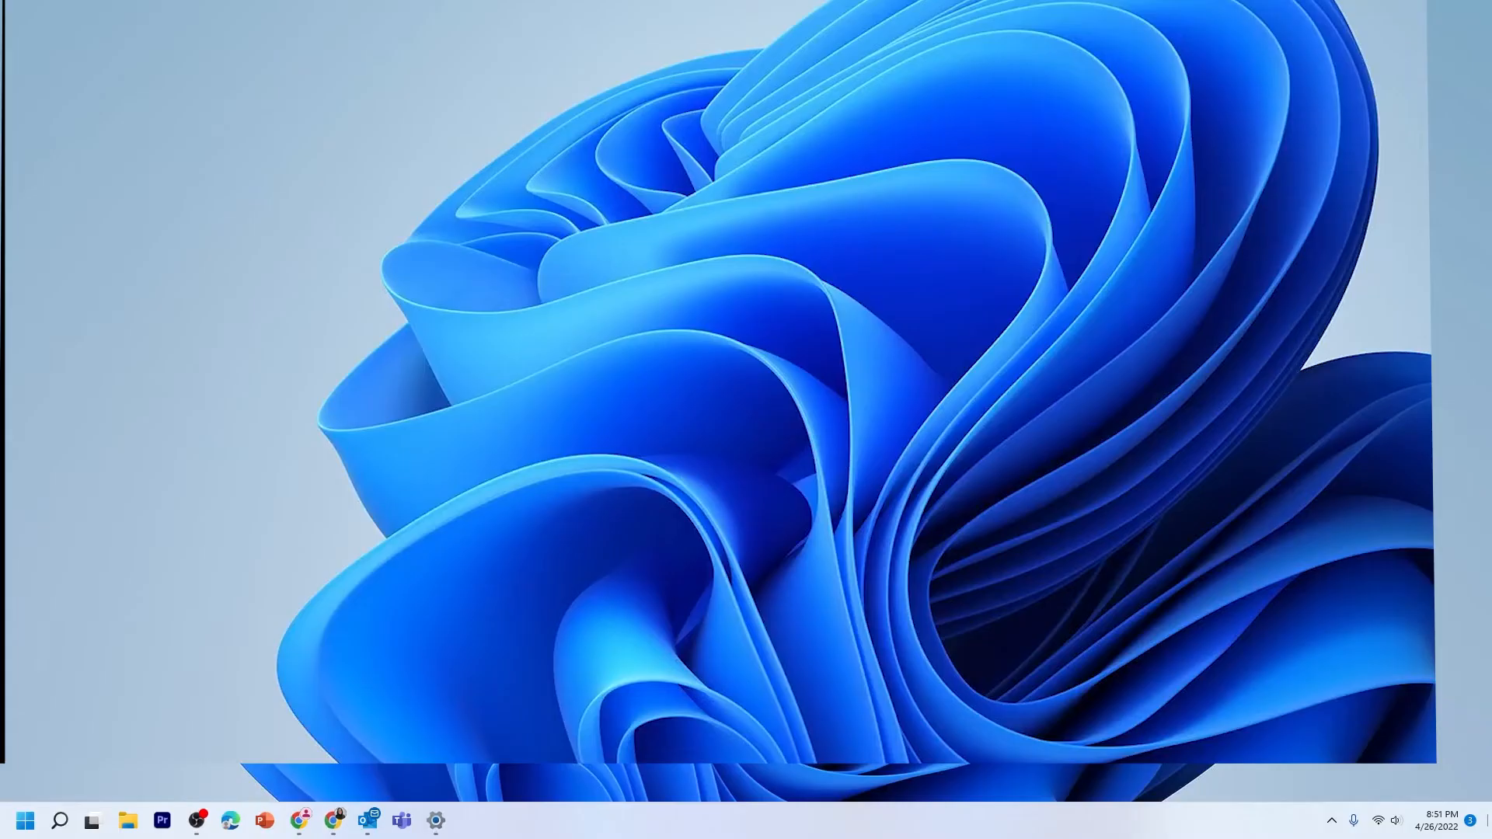
click(1488, 821)
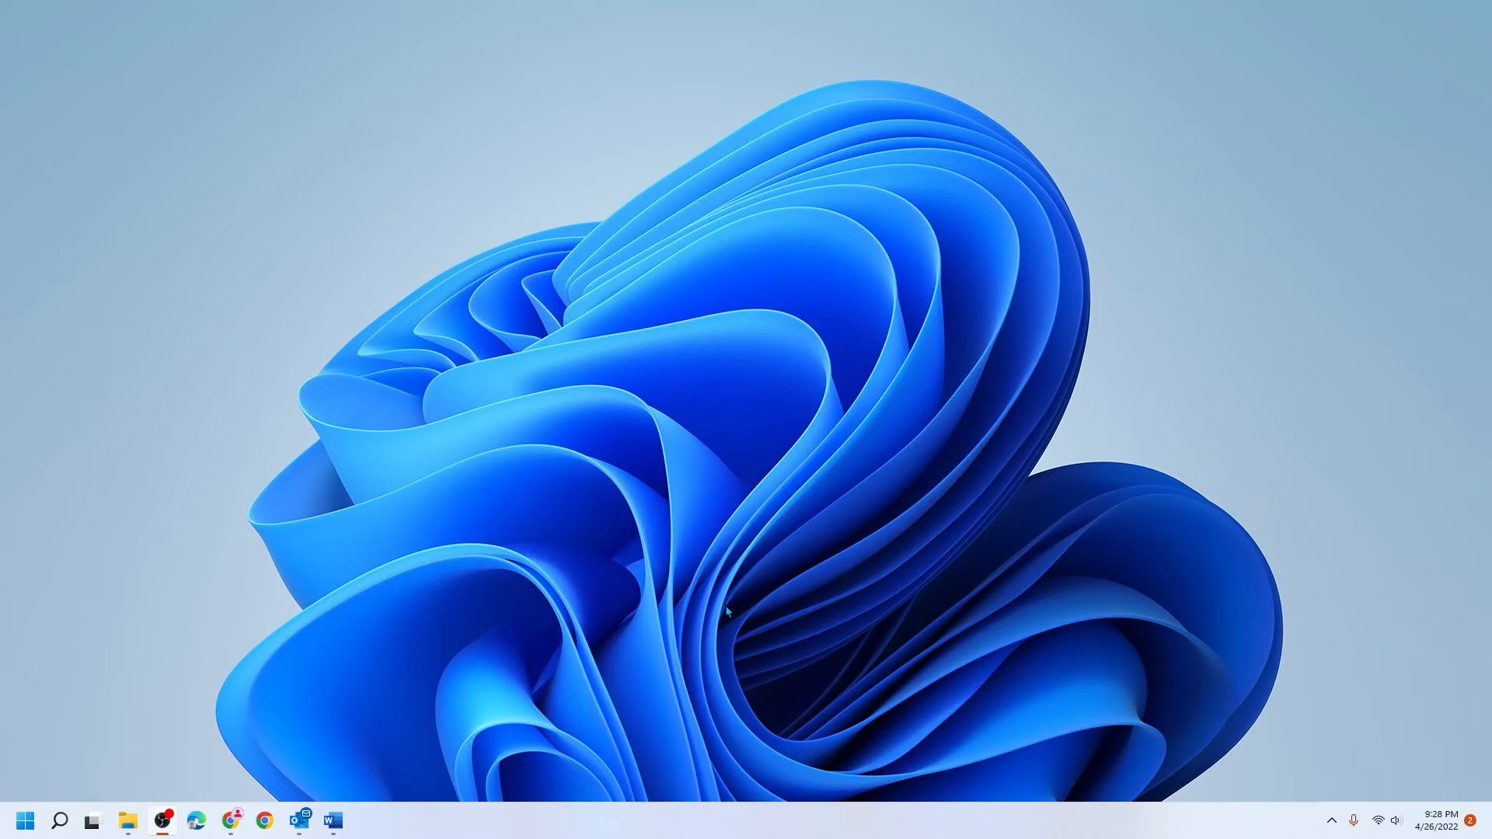
Bring up the running Word app, pin it to the taskbar, and close its window
click(335, 819)
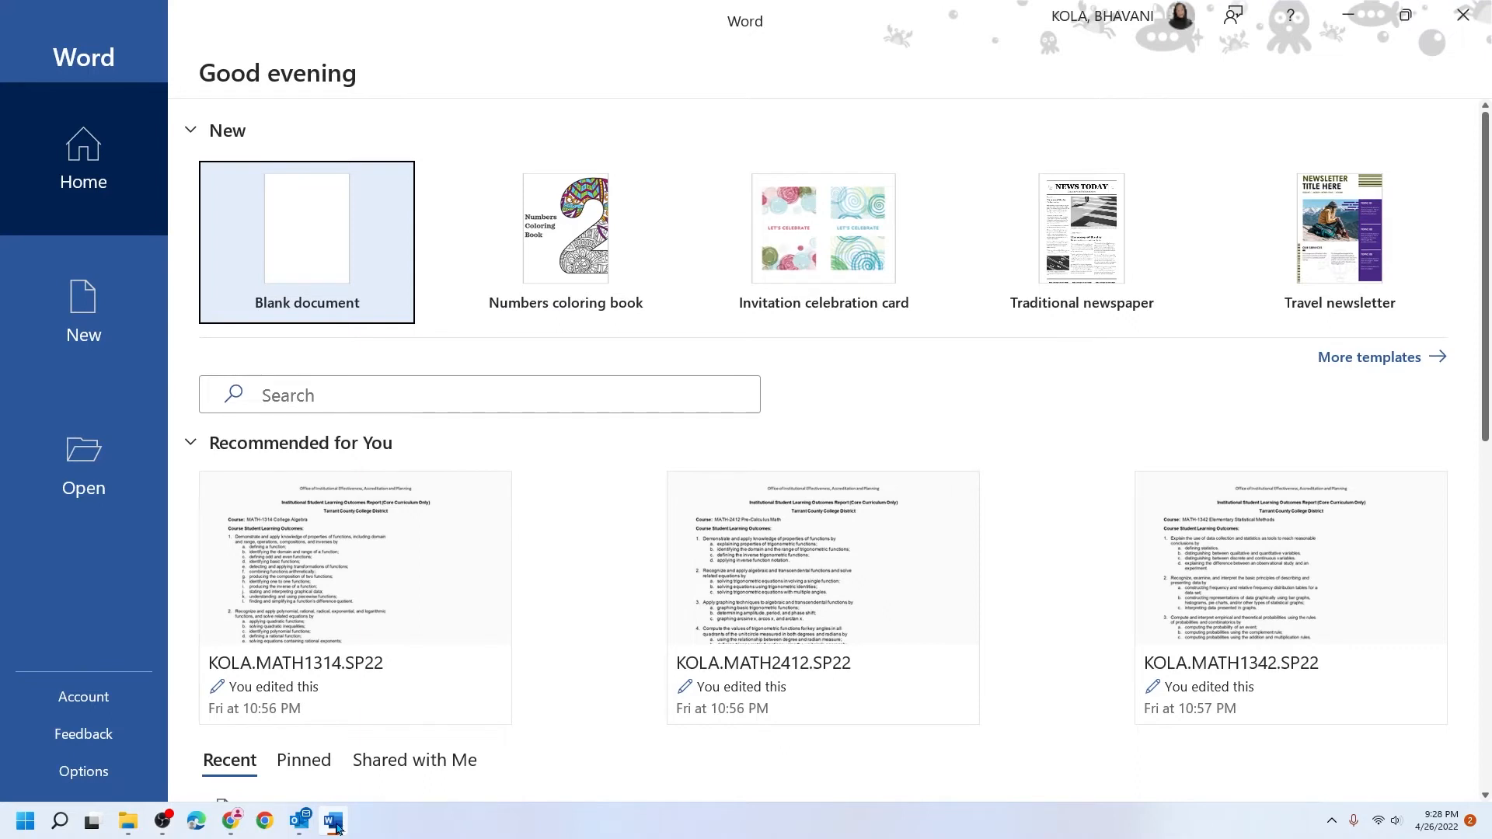
right_click(335, 826)
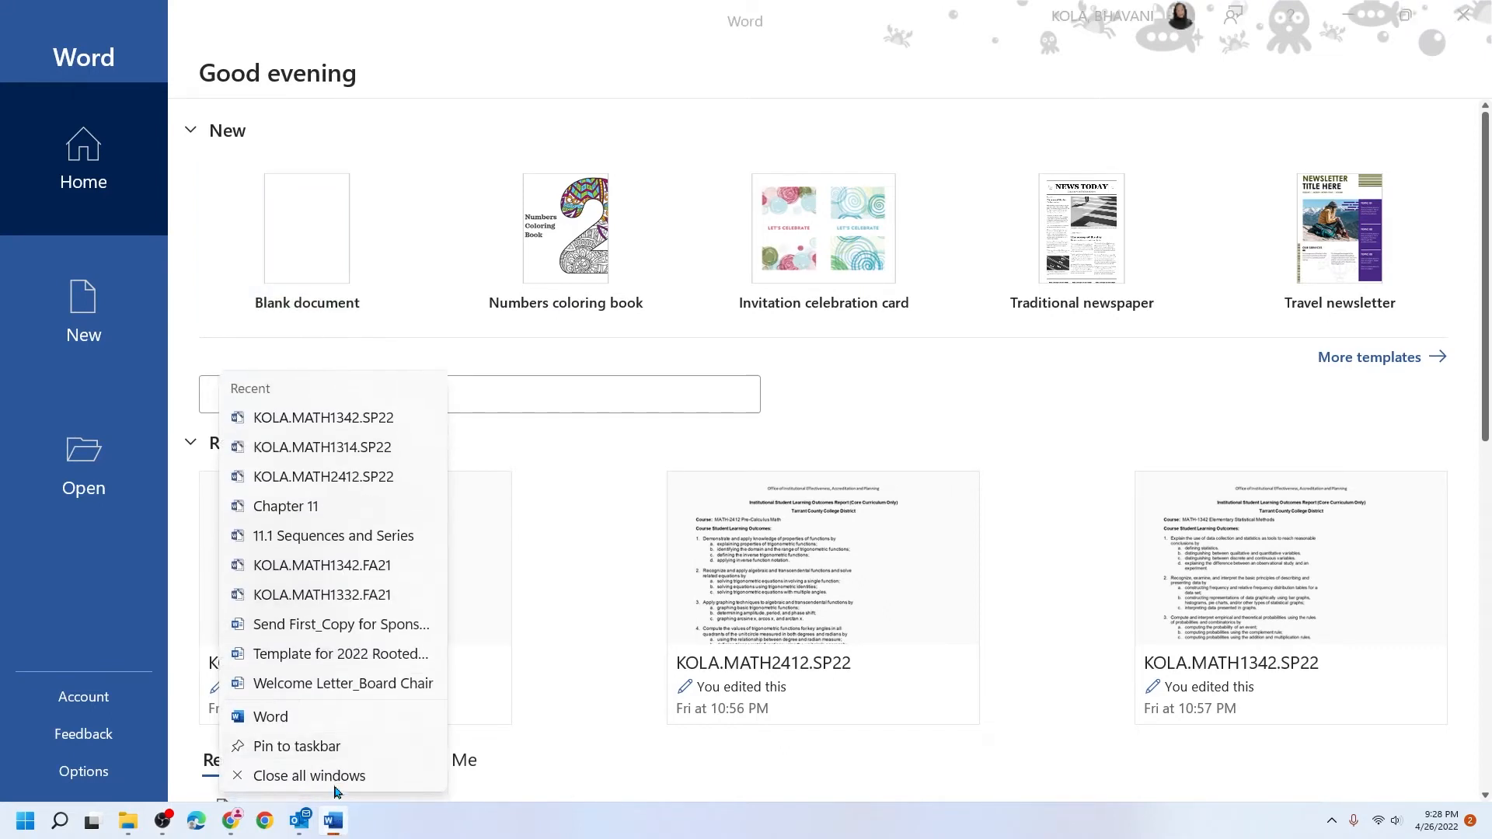
click(338, 748)
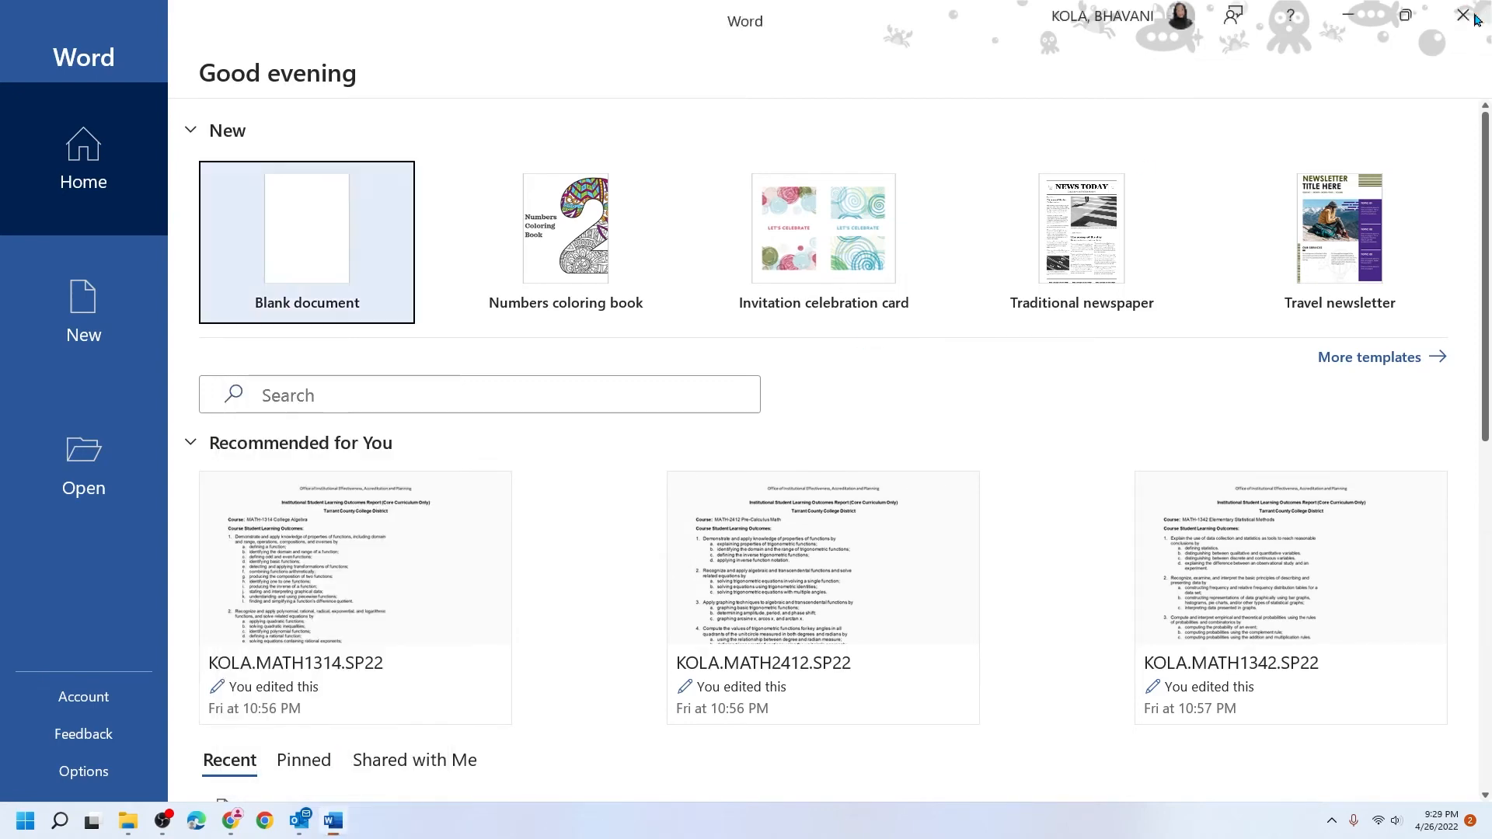
click(1476, 19)
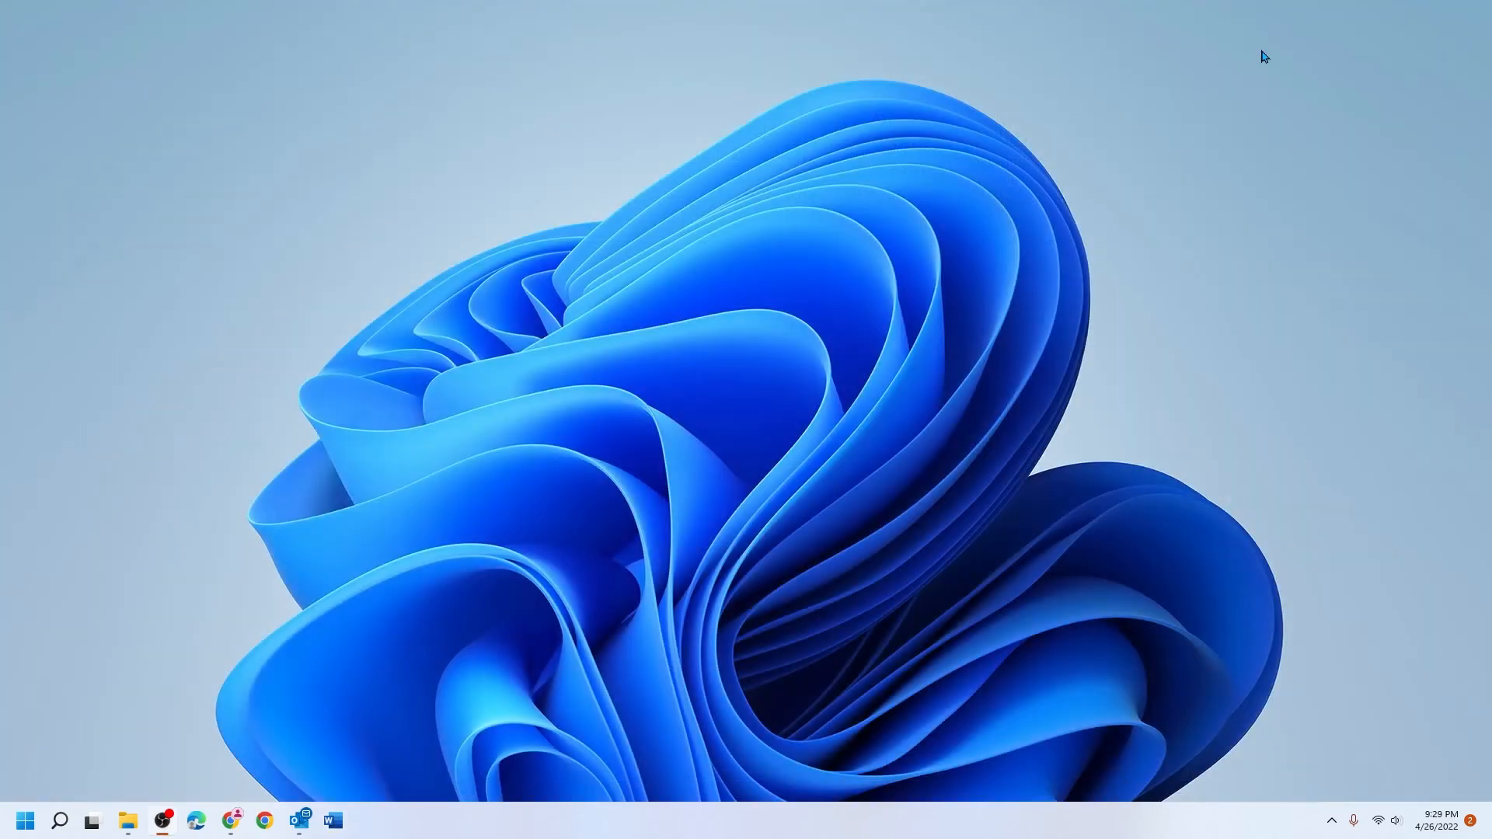
Search Windows for PowerPoint, pin the app to the taskbar, and dismiss the search
click(62, 822)
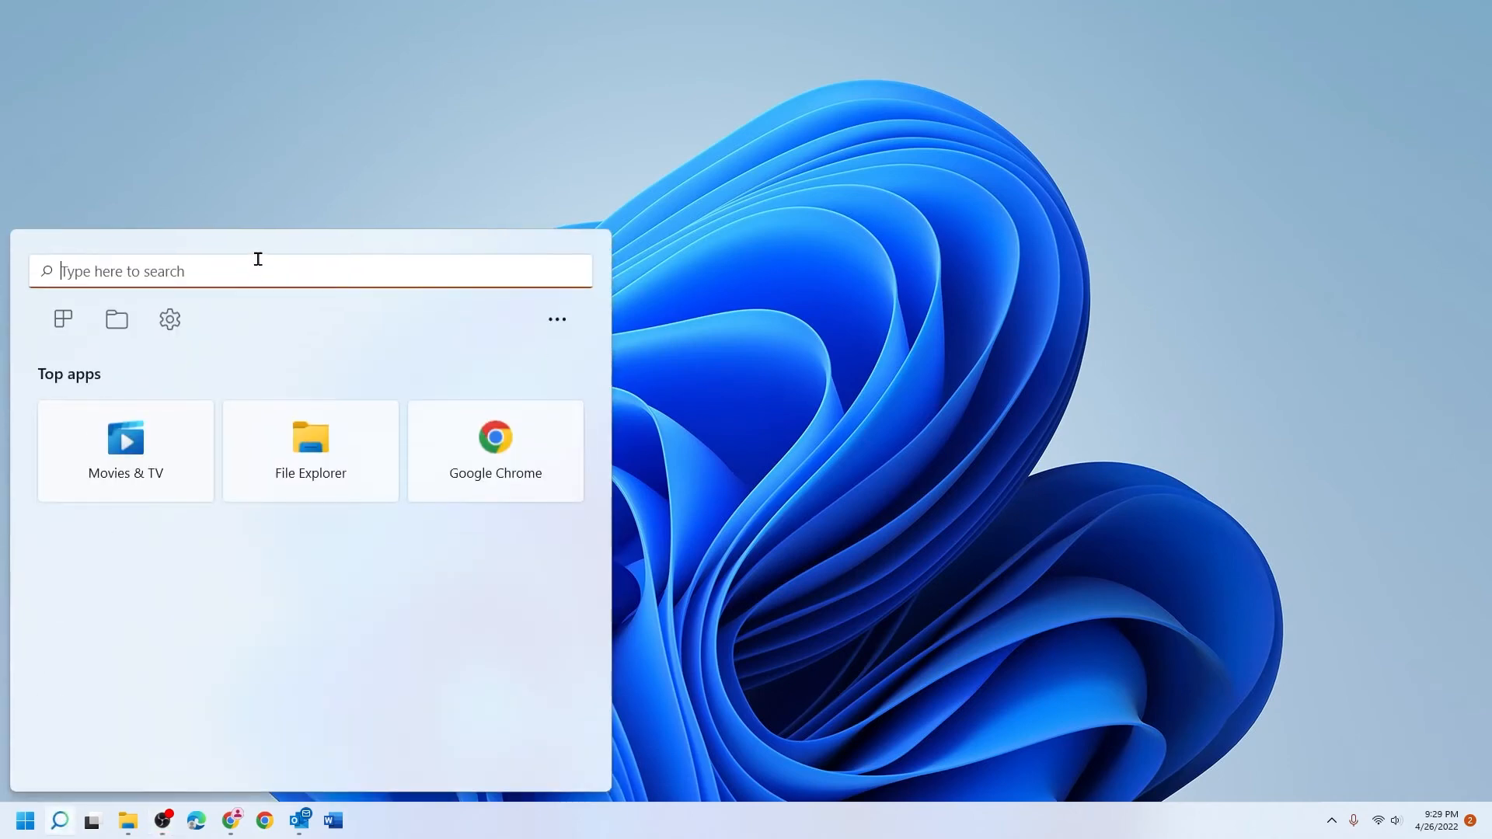
text(po)
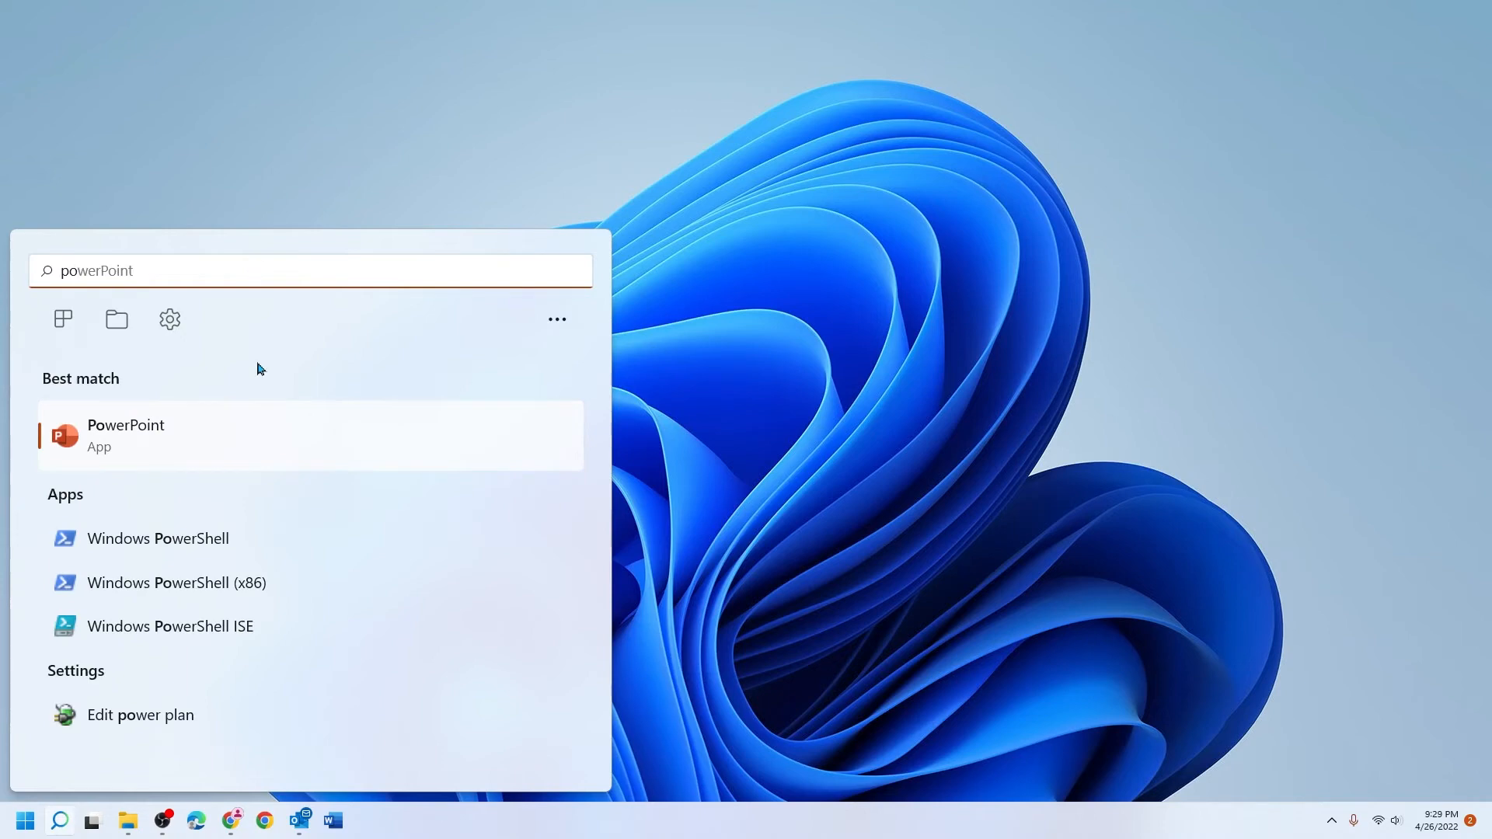
right_click(267, 423)
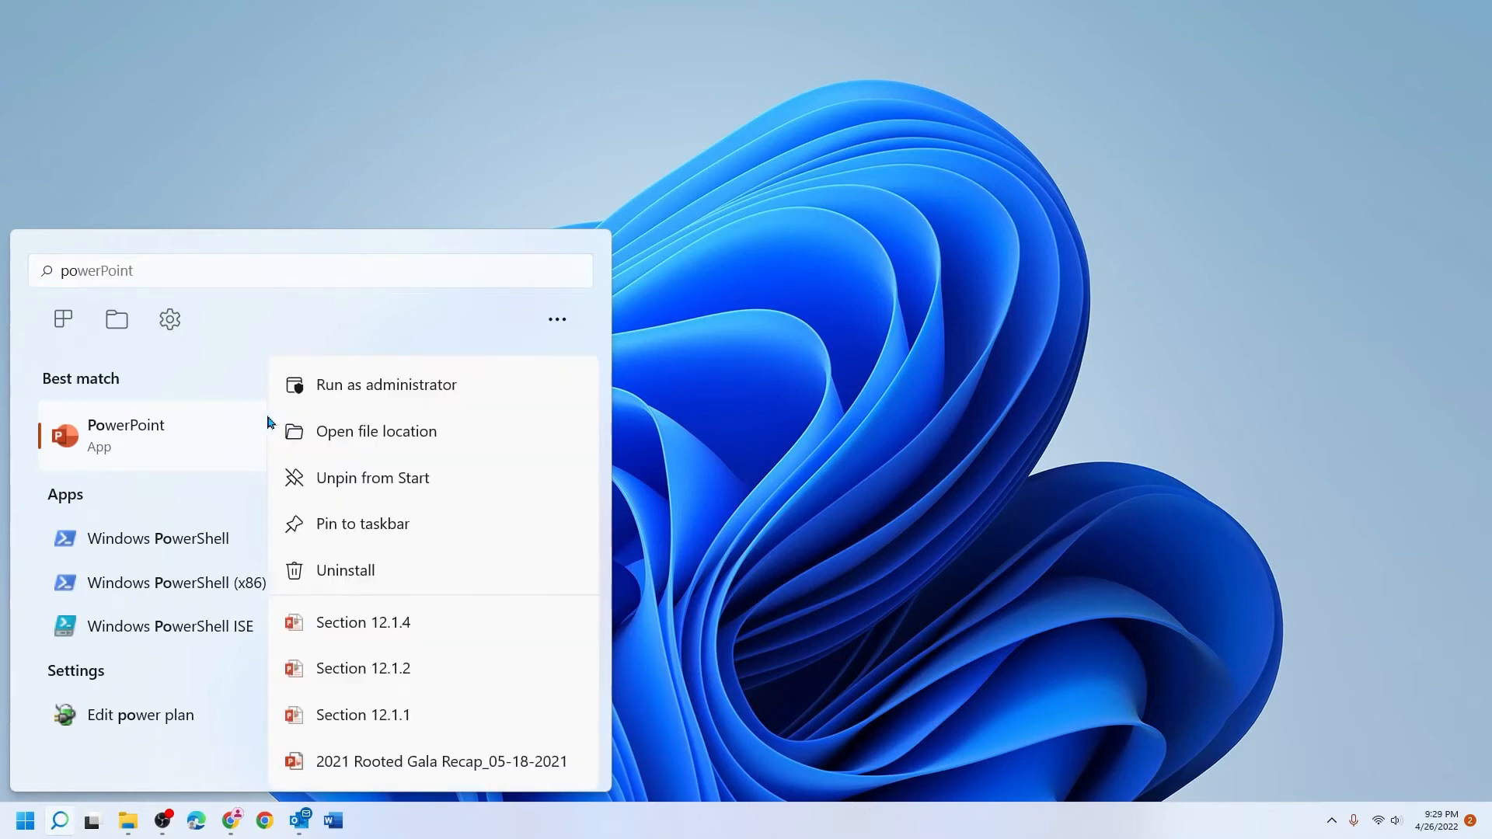
click(360, 530)
click(781, 292)
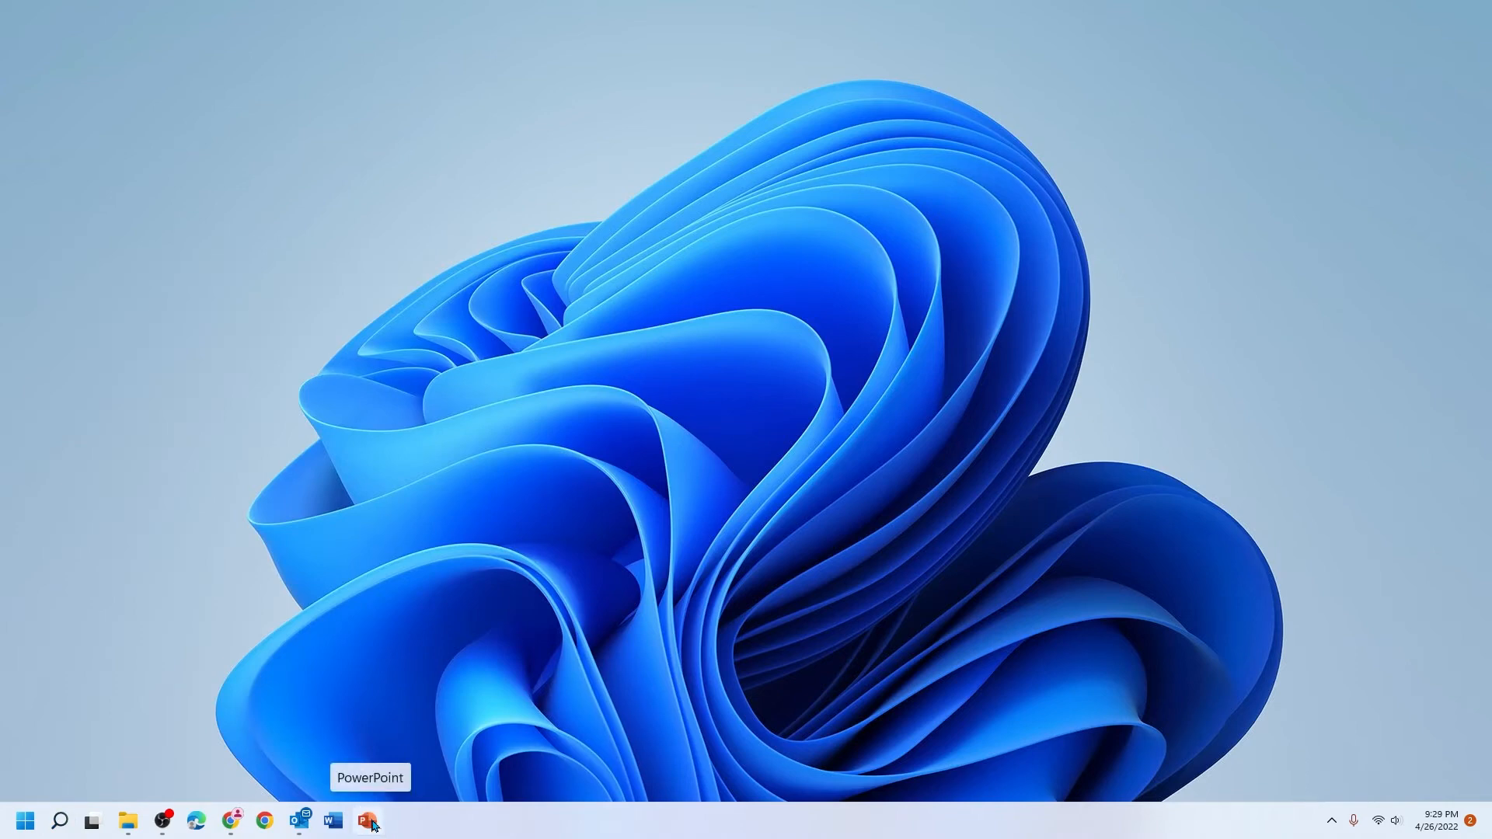
Reorder the taskbar icons so PowerPoint follows File Explorer, Word follows Edge, and Outlook follows Word
click(373, 825)
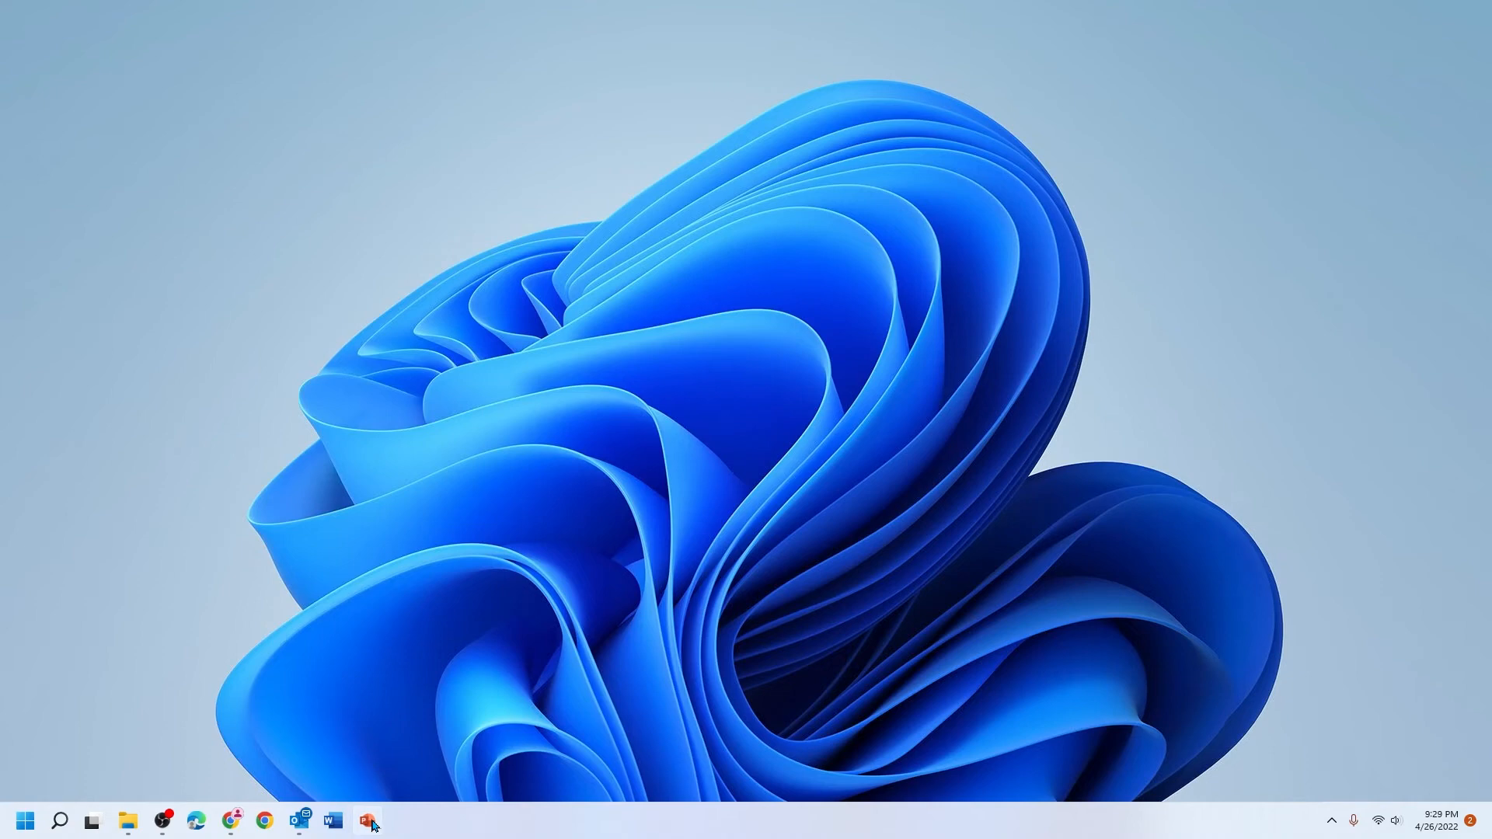
drag(373, 824, 160, 818)
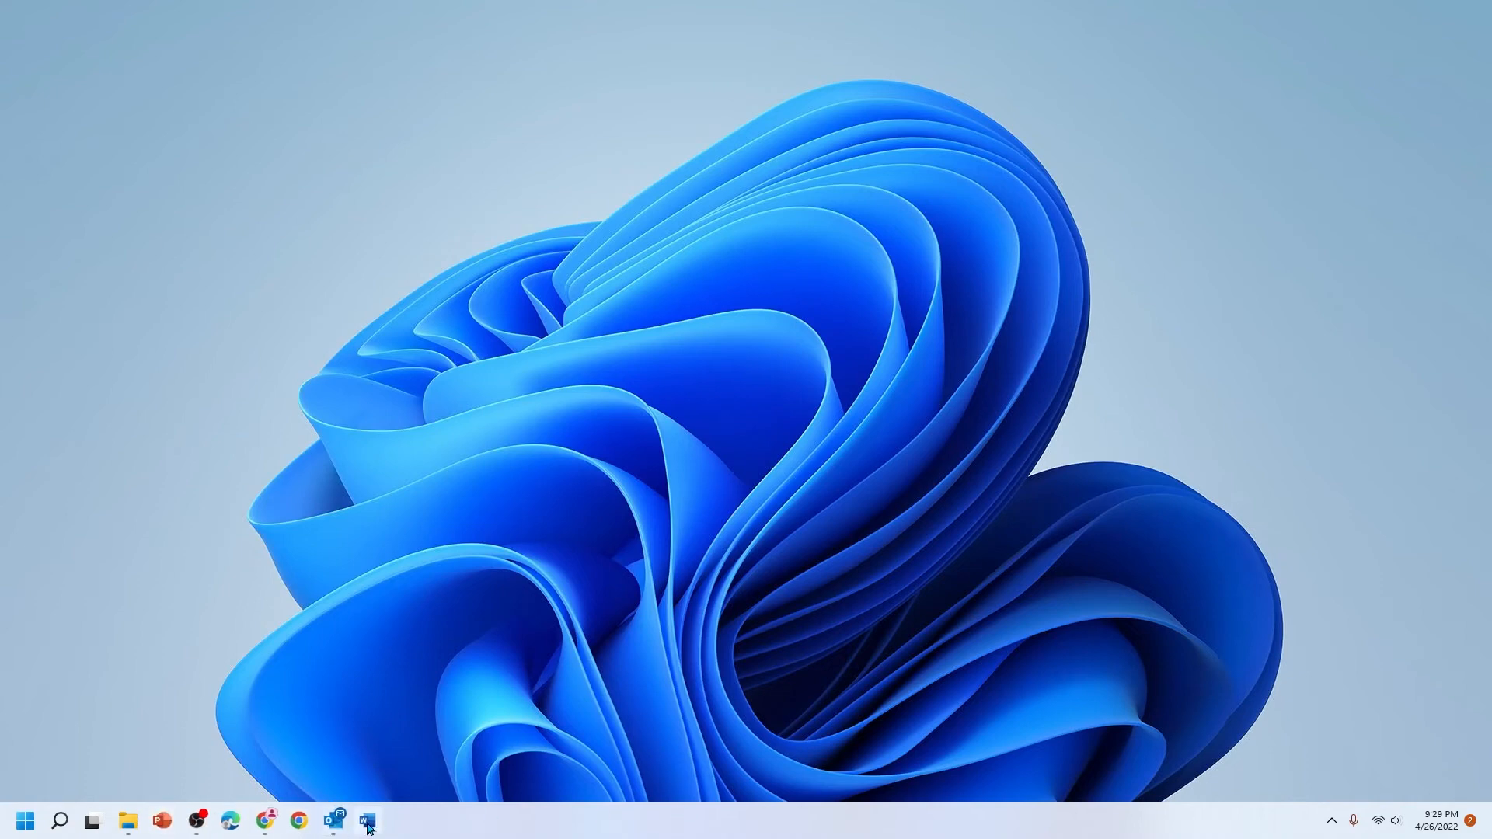
drag(367, 821, 264, 822)
mouse_move(372, 825)
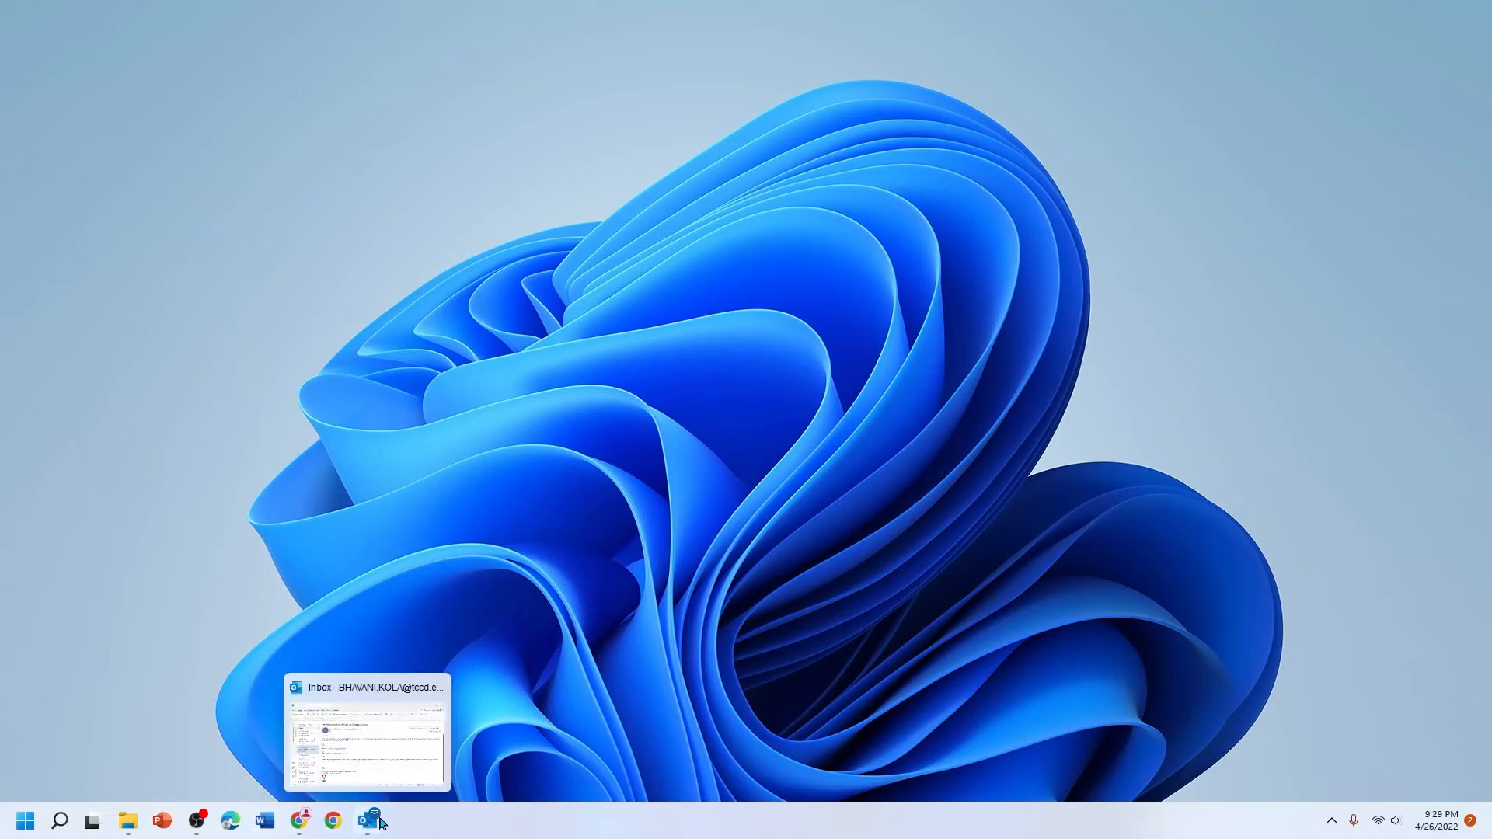
drag(372, 825, 299, 821)
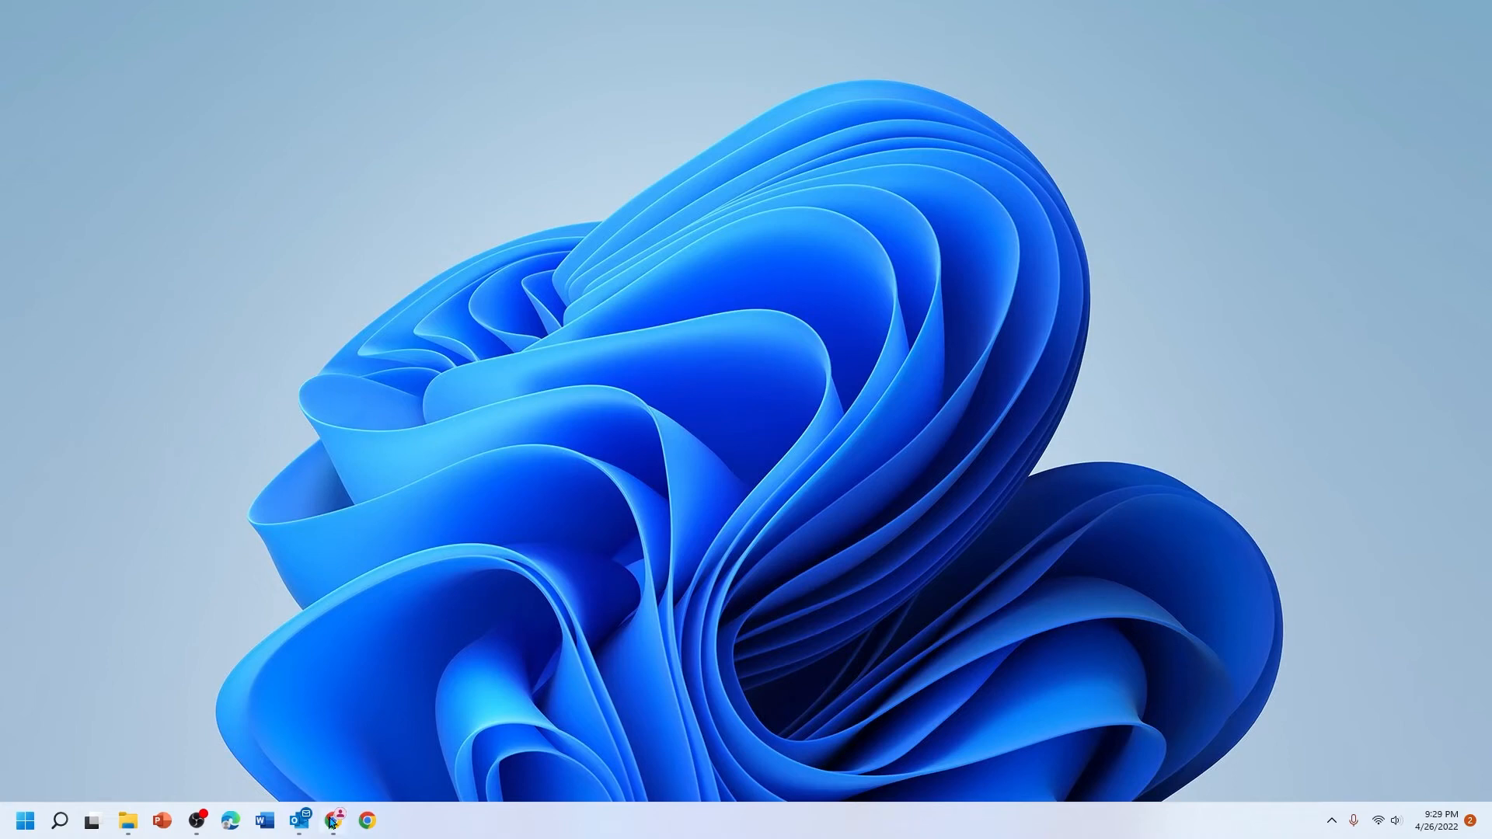
Unpin Word from the taskbar
right_click(272, 826)
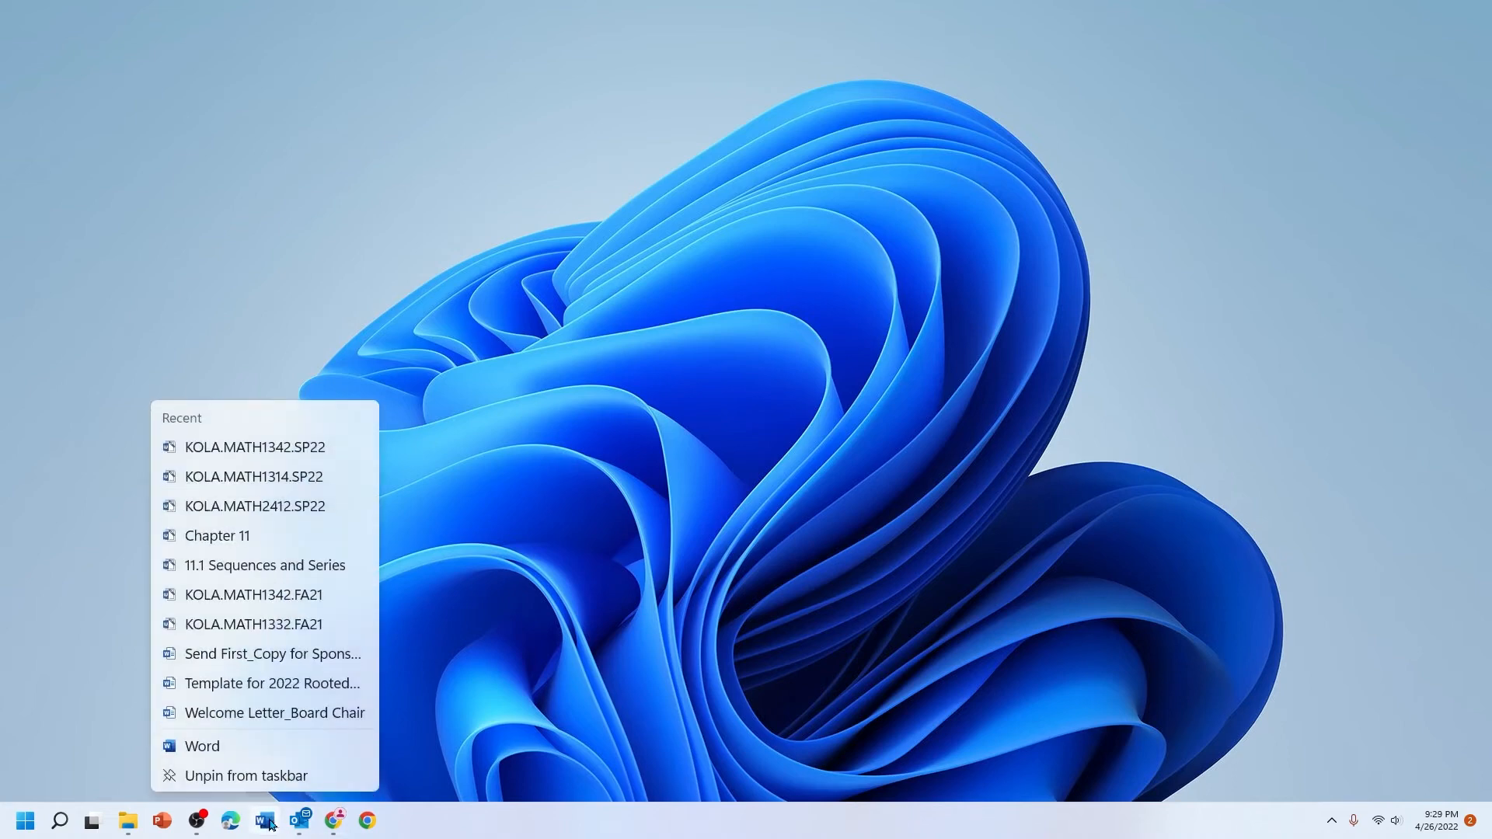
click(265, 777)
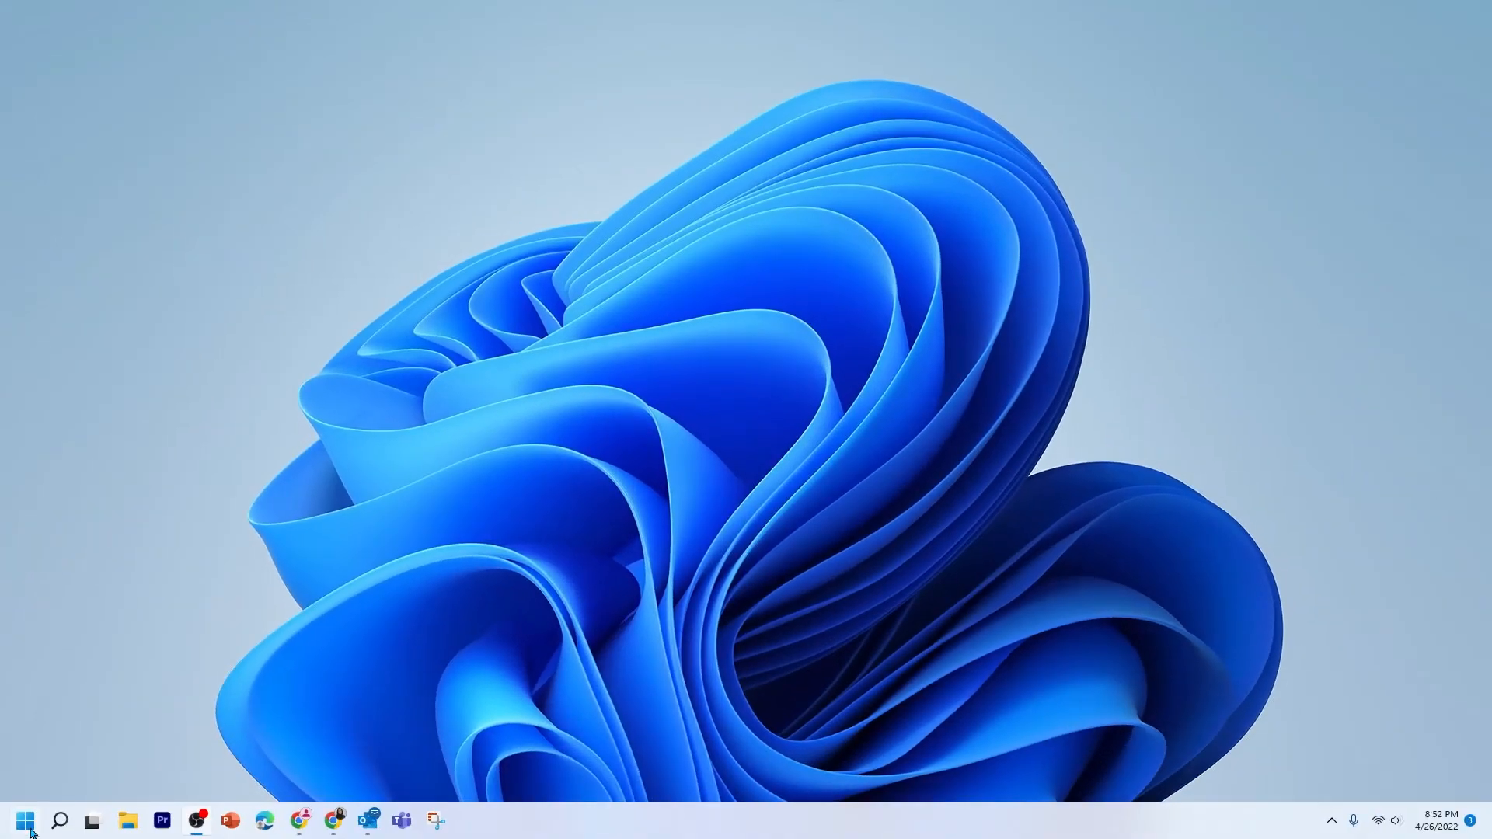
Open Start and unpin Disney+, Instagram and Clipchamp from its pinned apps
click(28, 827)
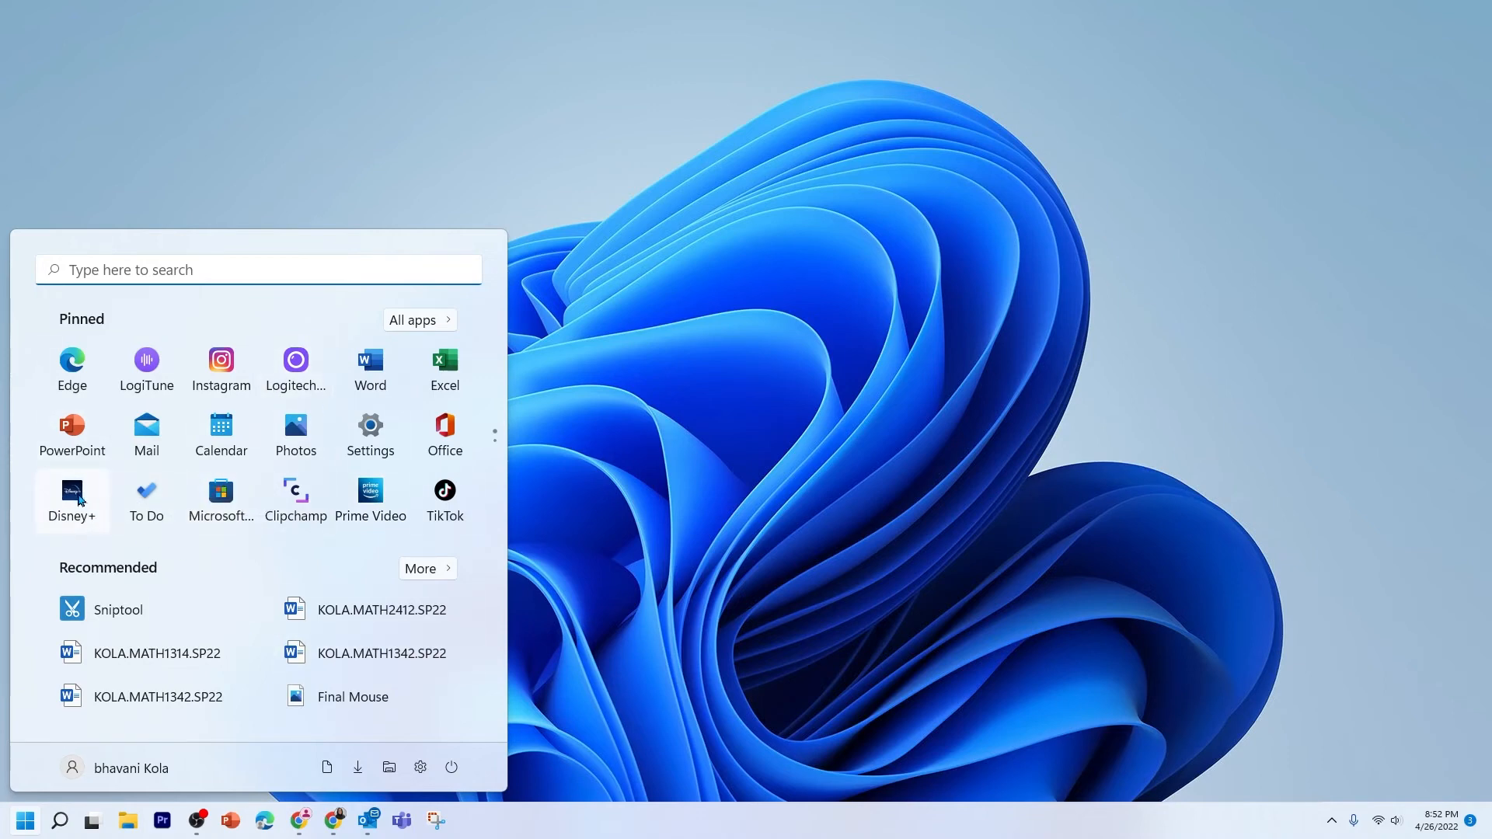
right_click(82, 499)
click(136, 541)
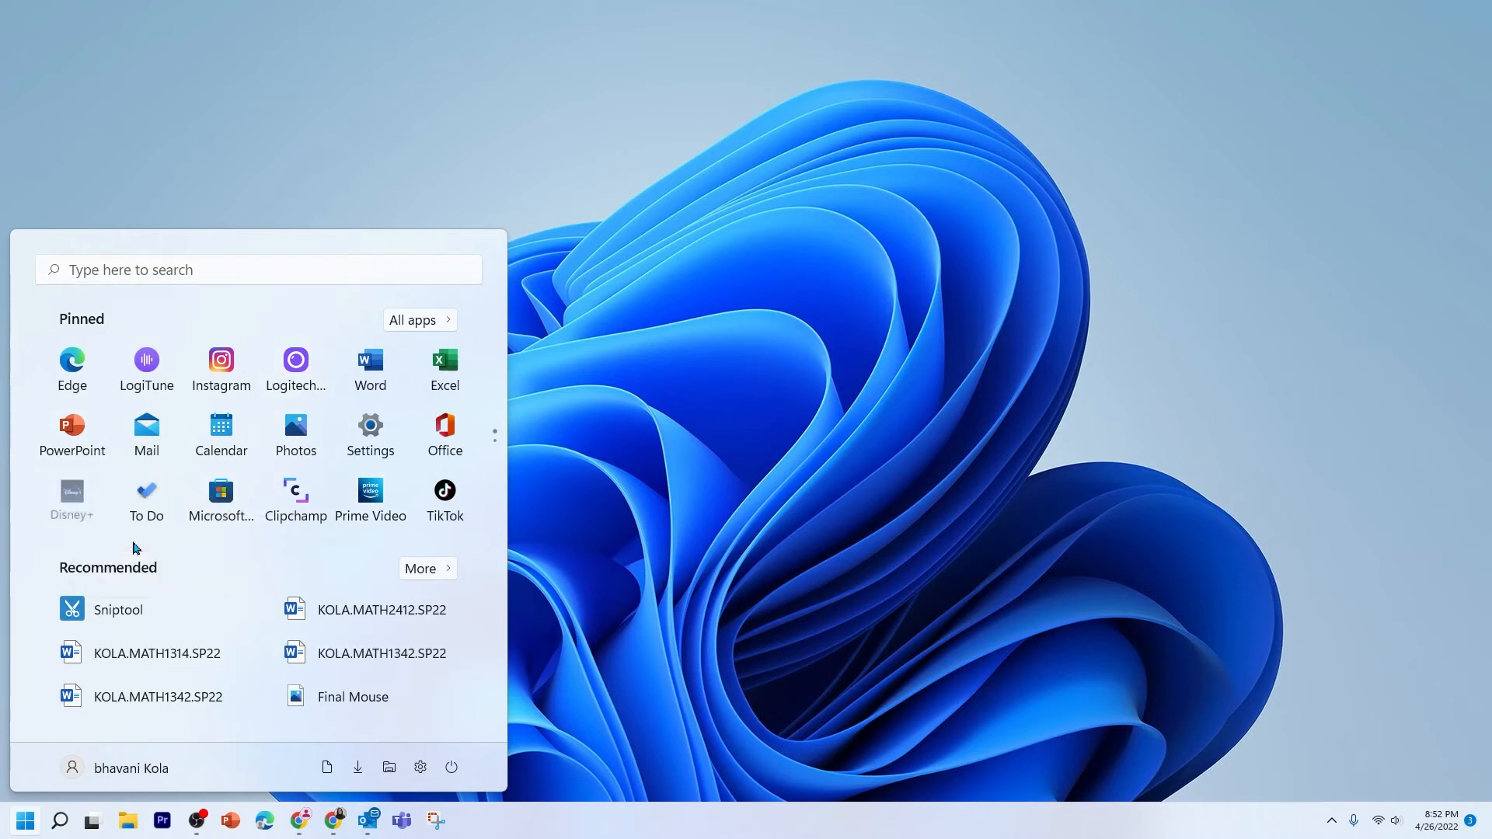
right_click(226, 363)
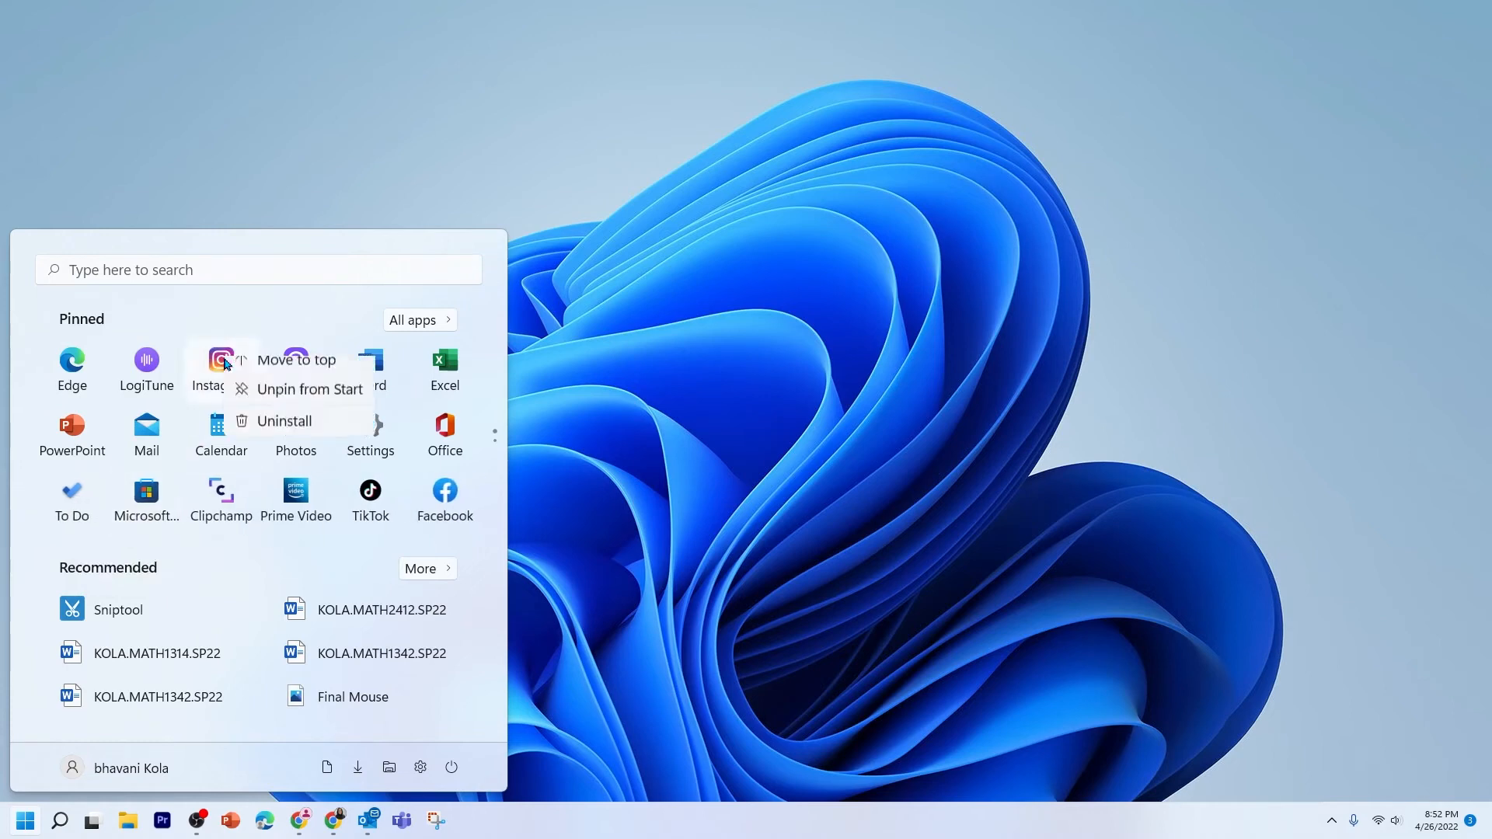
click(281, 405)
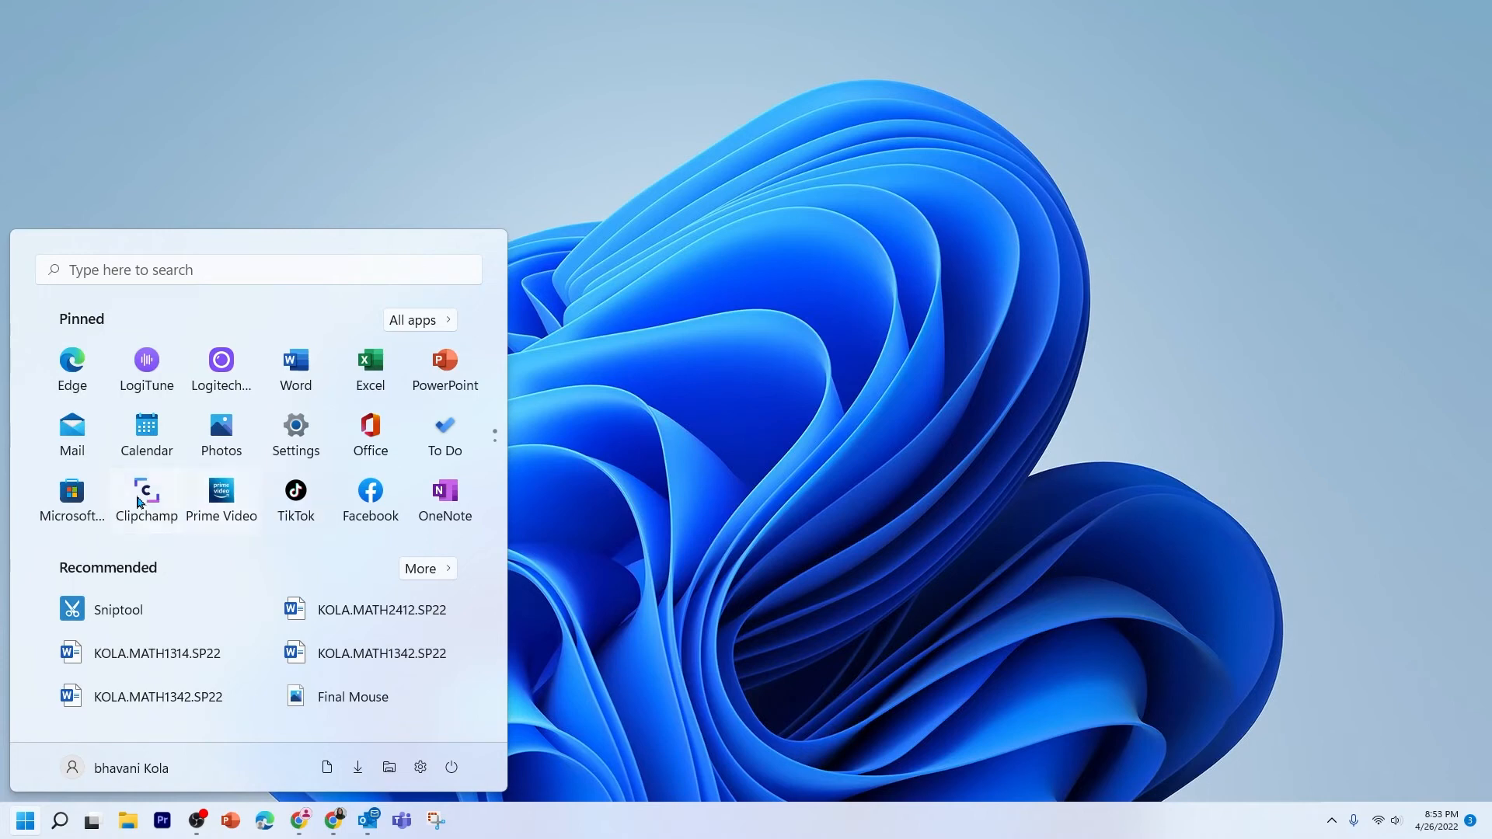
right_click(143, 501)
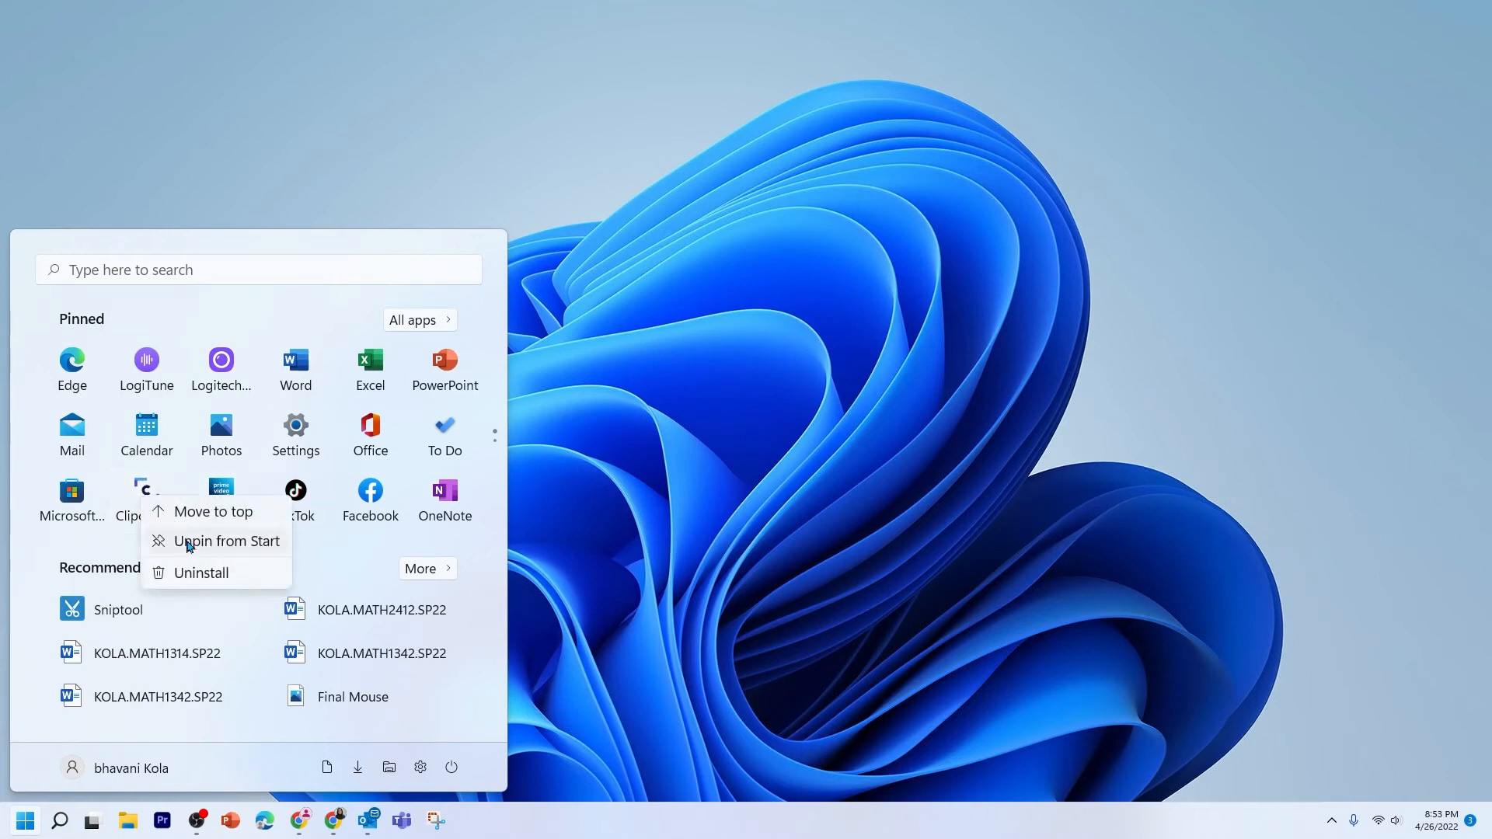
click(188, 542)
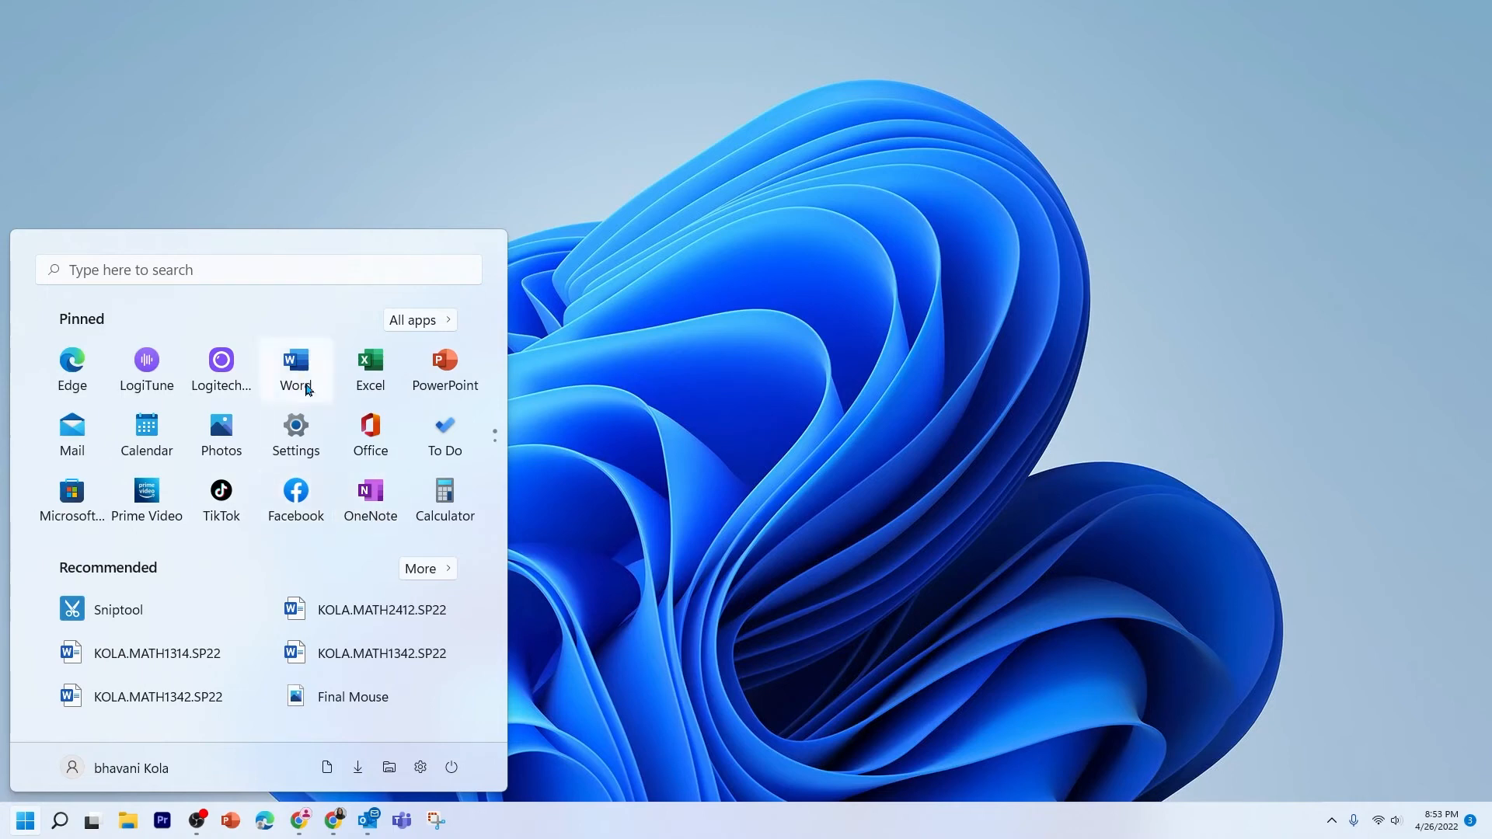
Move PowerPoint to the first spot among Start's pinned apps, and unpin Tips, Movies & TV and Paint from Start
drag(445, 362, 85, 382)
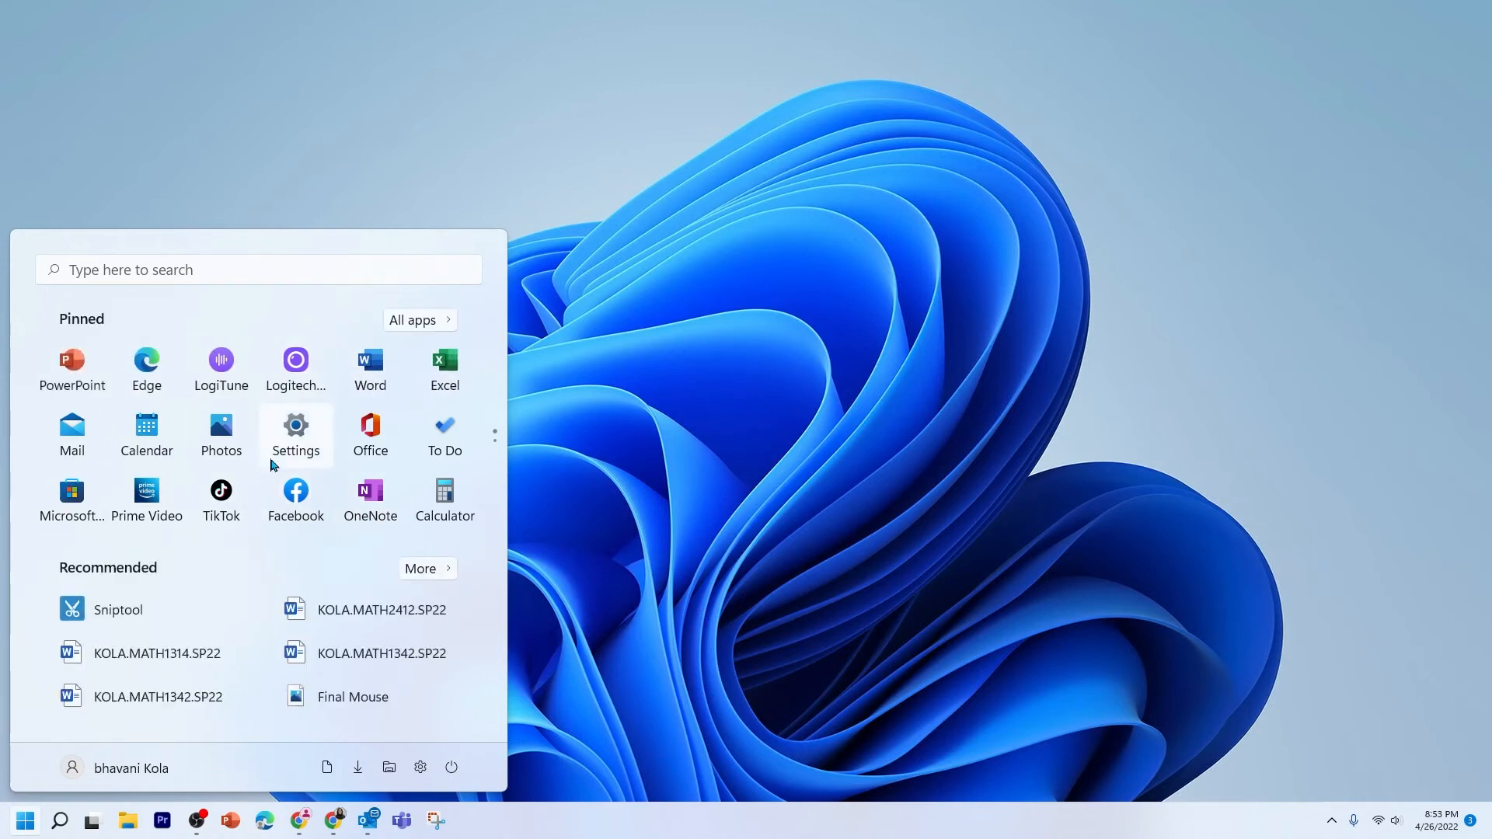
click(498, 453)
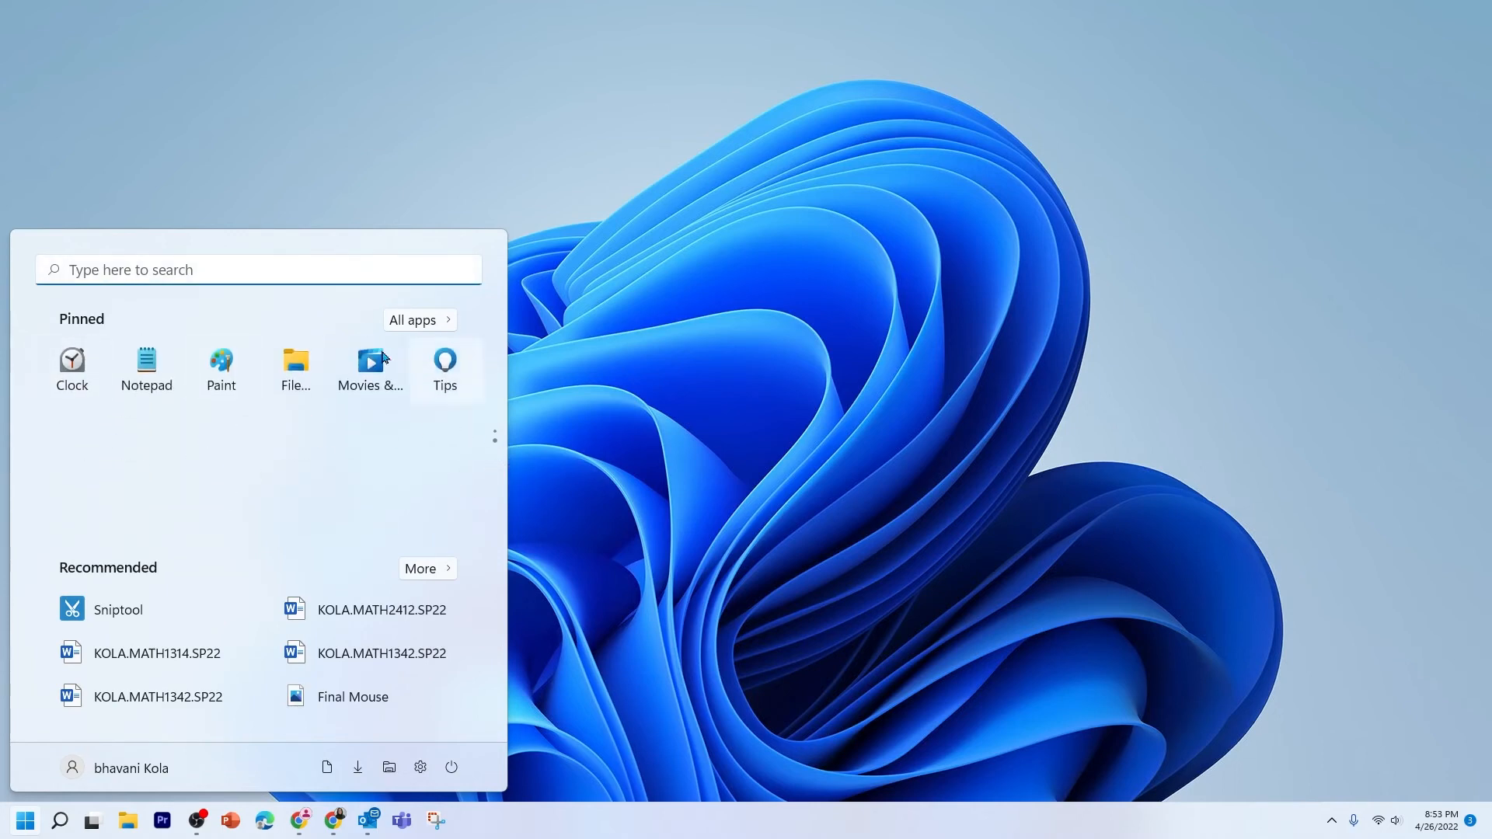
right_click(440, 386)
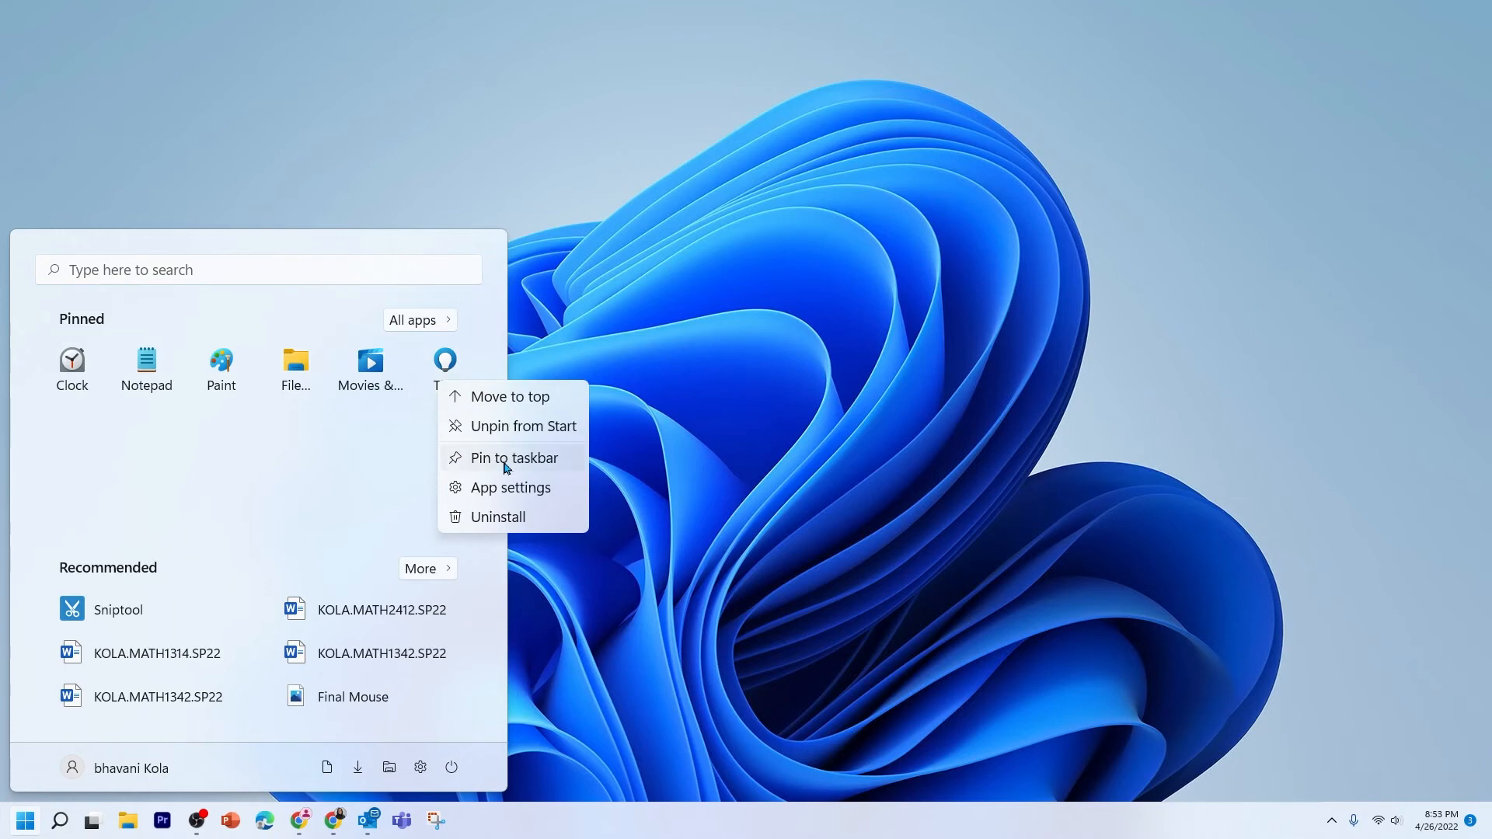
click(504, 427)
right_click(381, 376)
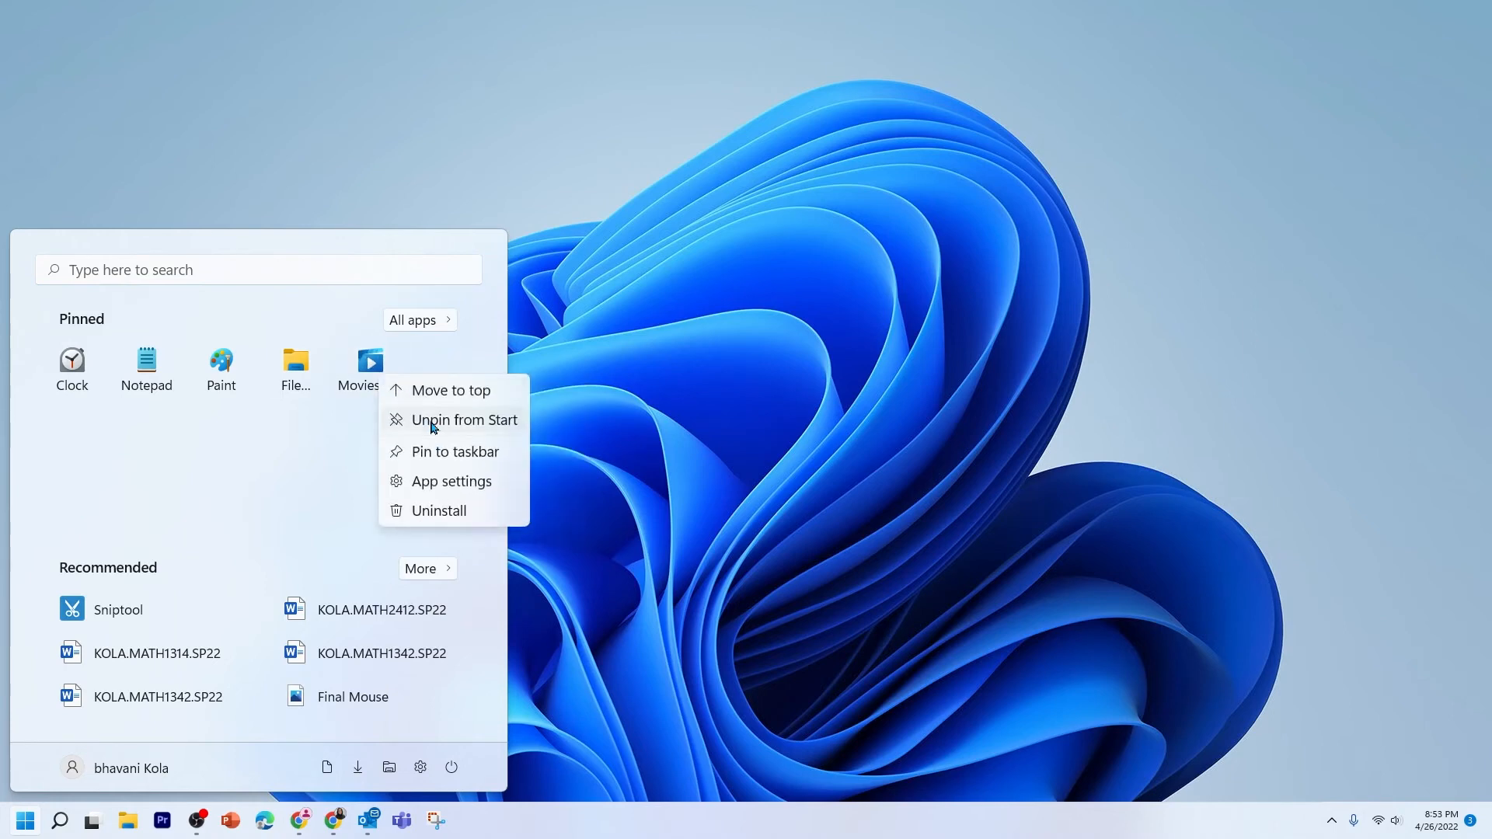
click(433, 428)
right_click(223, 376)
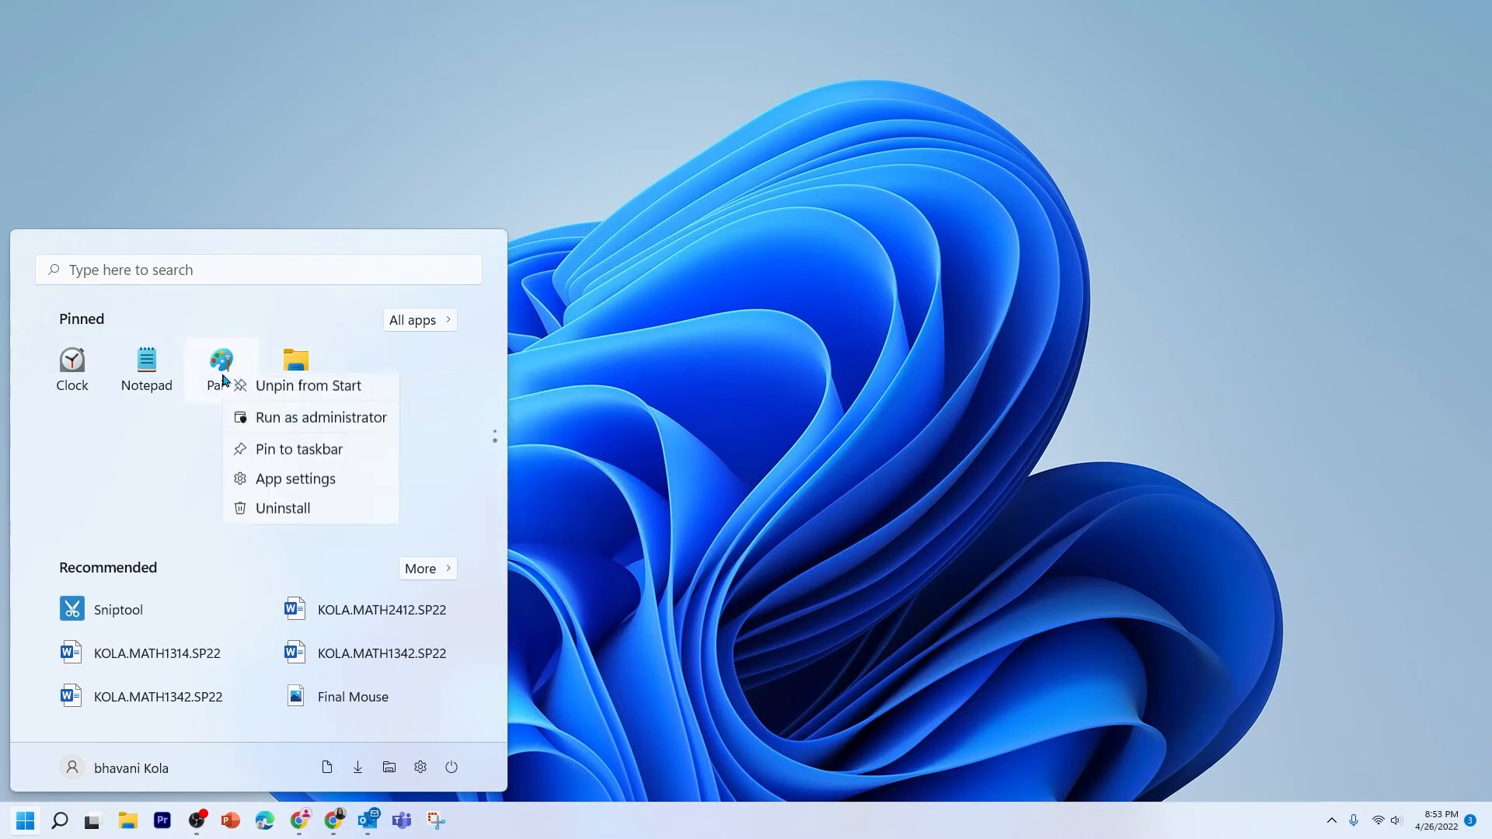
click(281, 421)
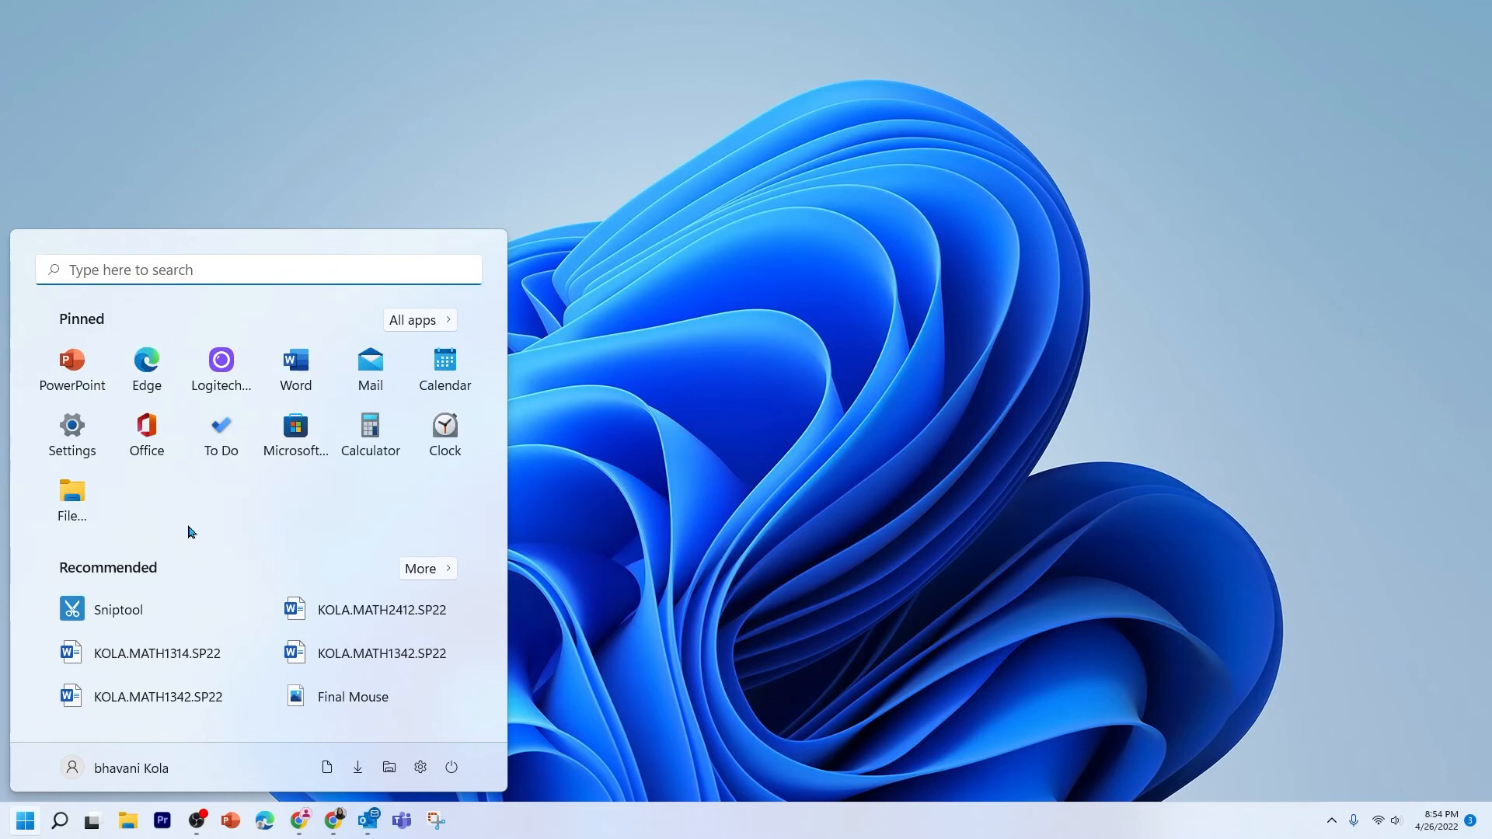
right_click(154, 437)
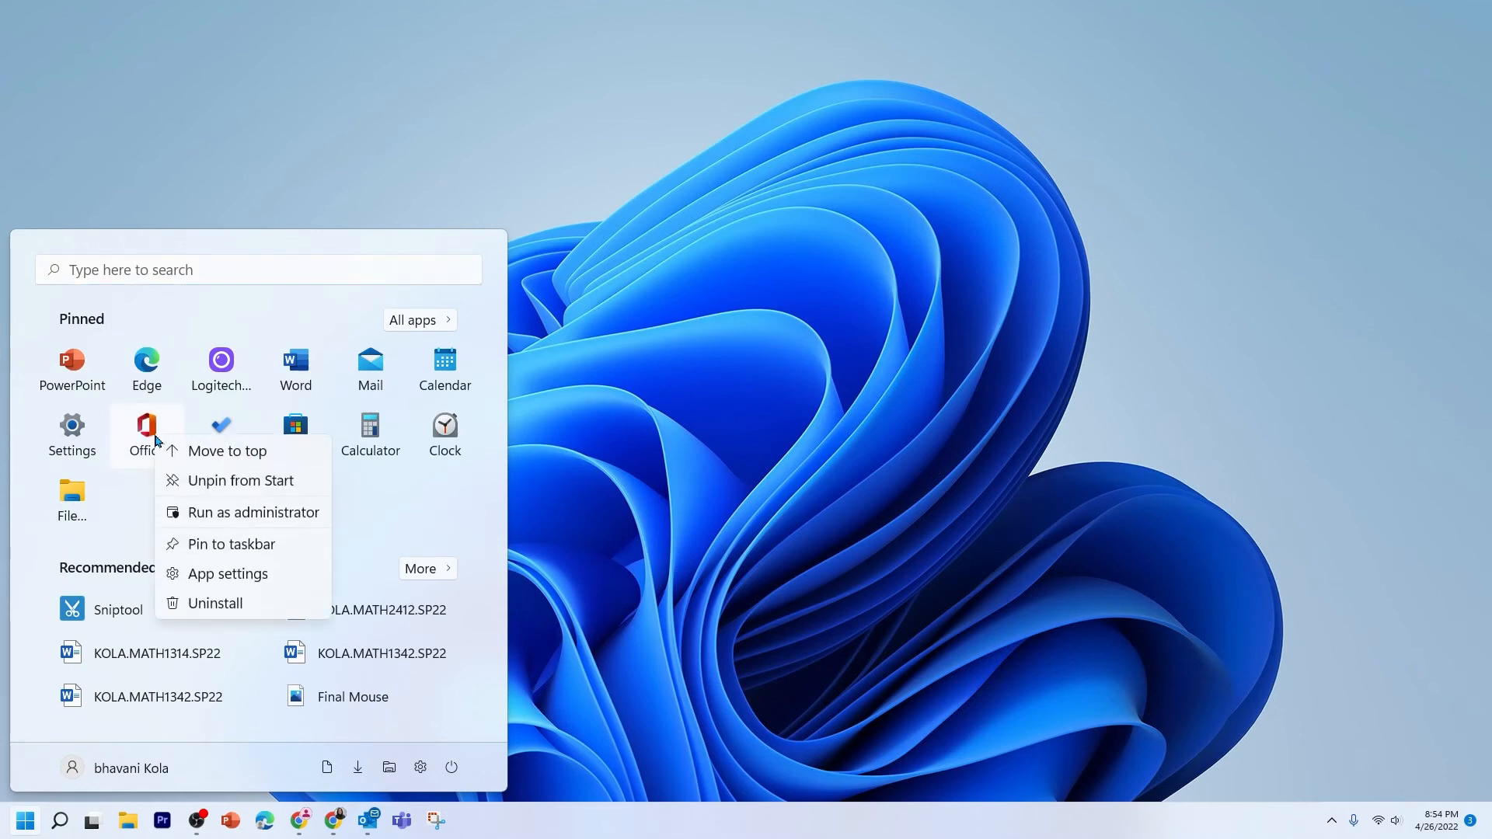
click(122, 489)
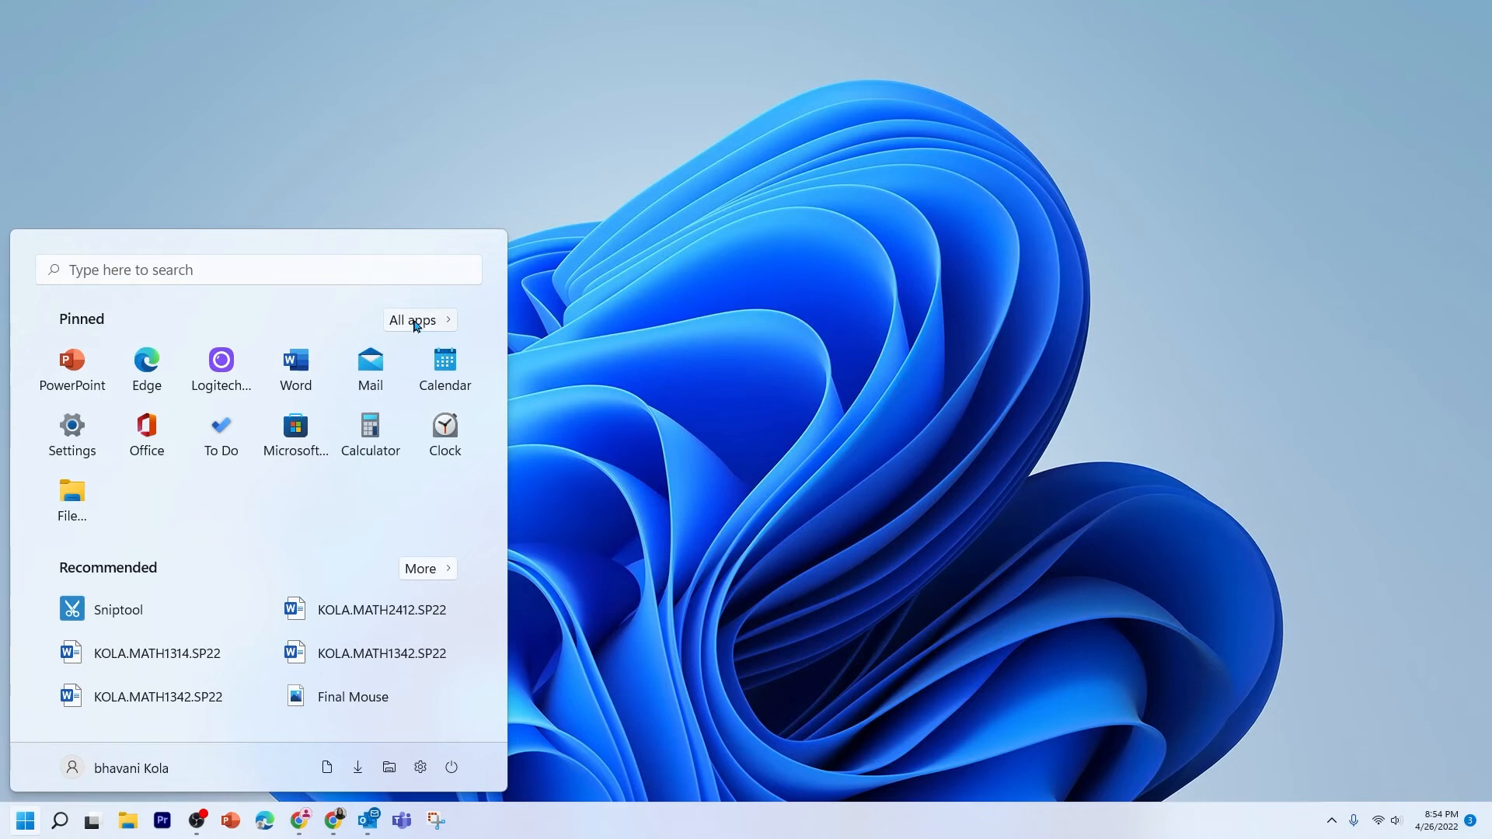
Search Windows for "sni" and pin Sniptool to the taskbar
click(245, 272)
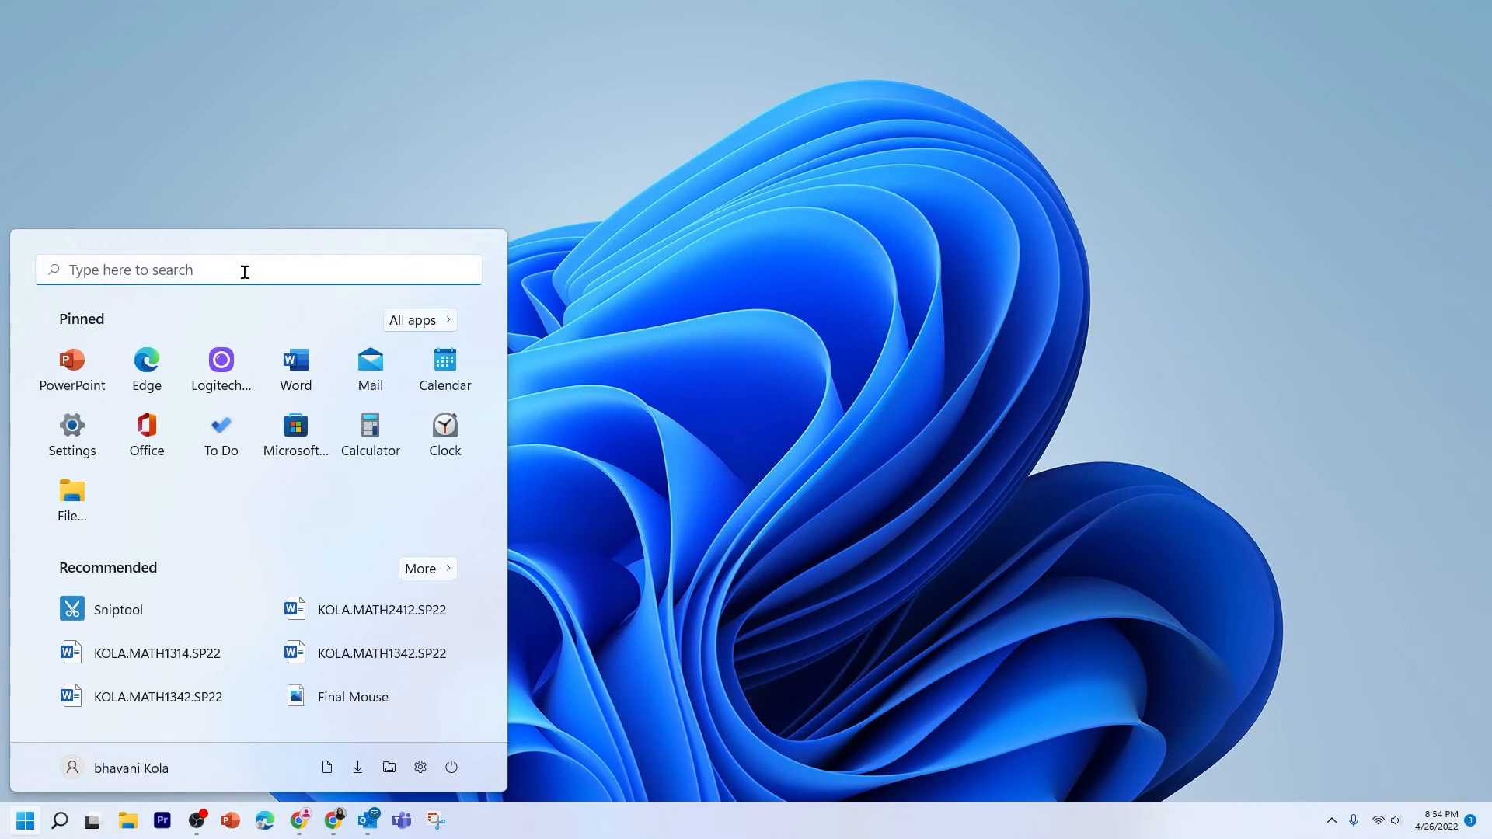
text(sni)
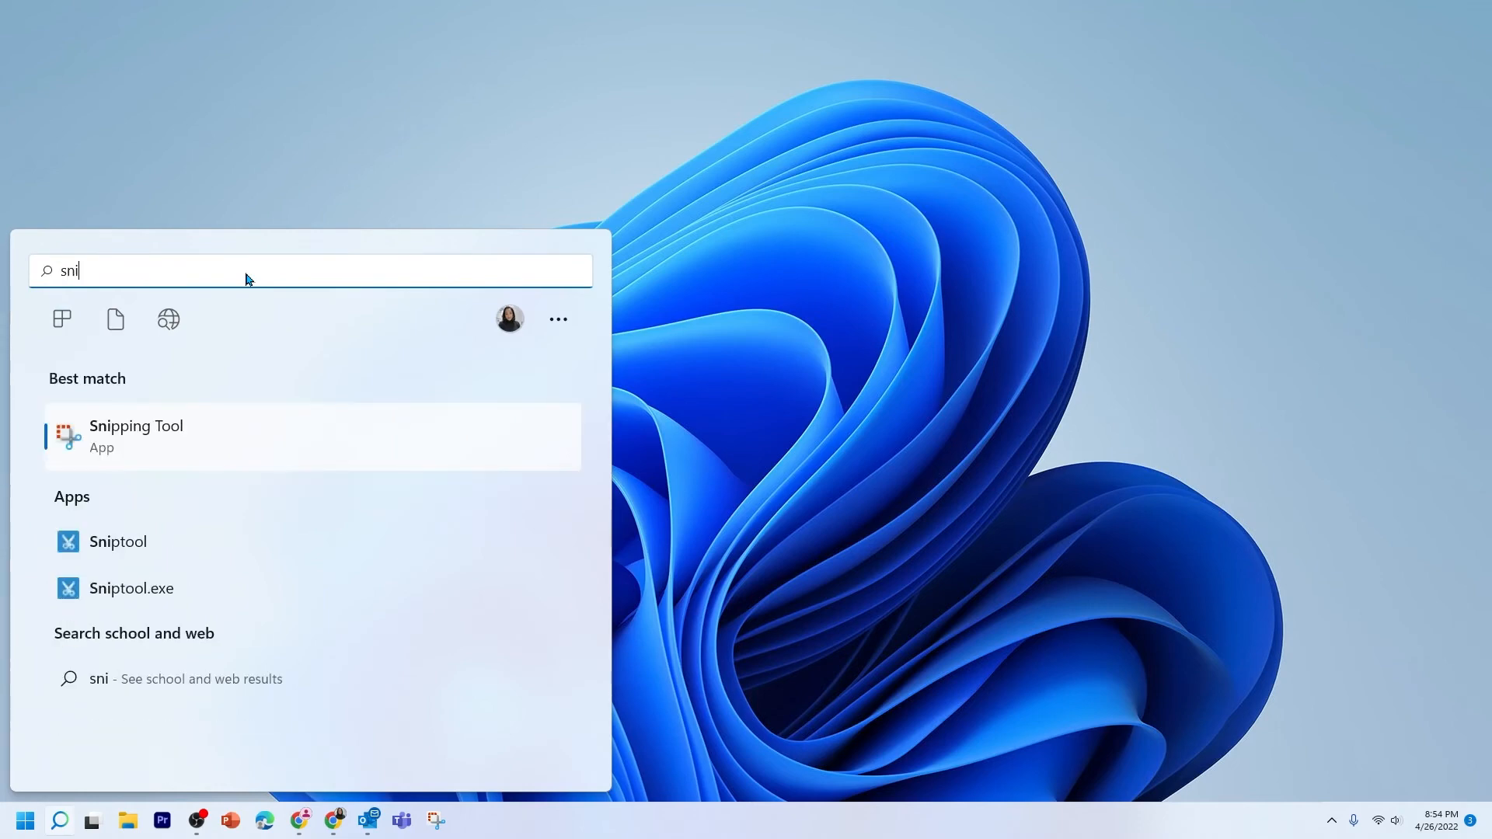
right_click(123, 546)
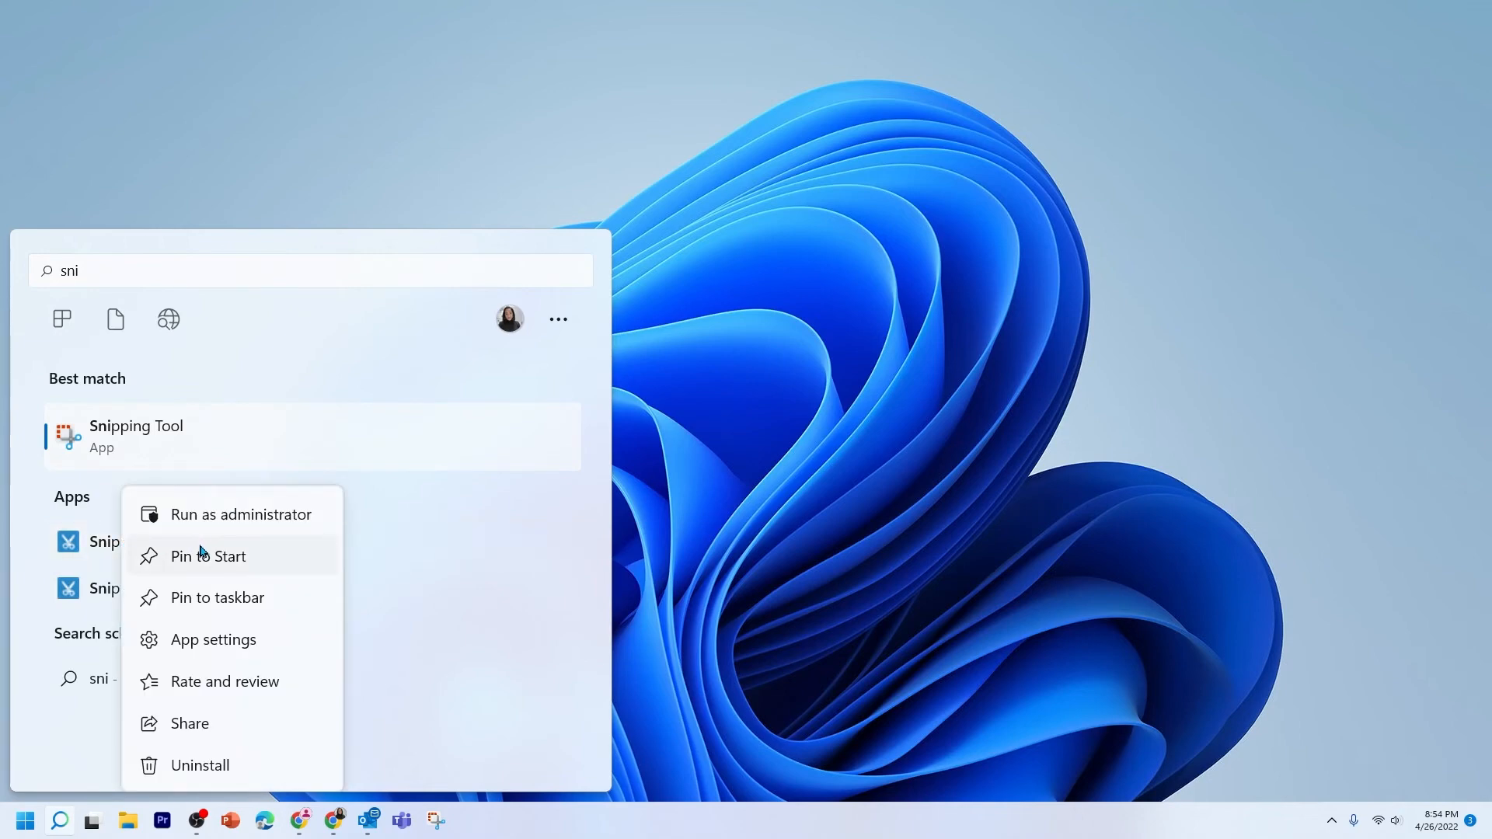
click(231, 601)
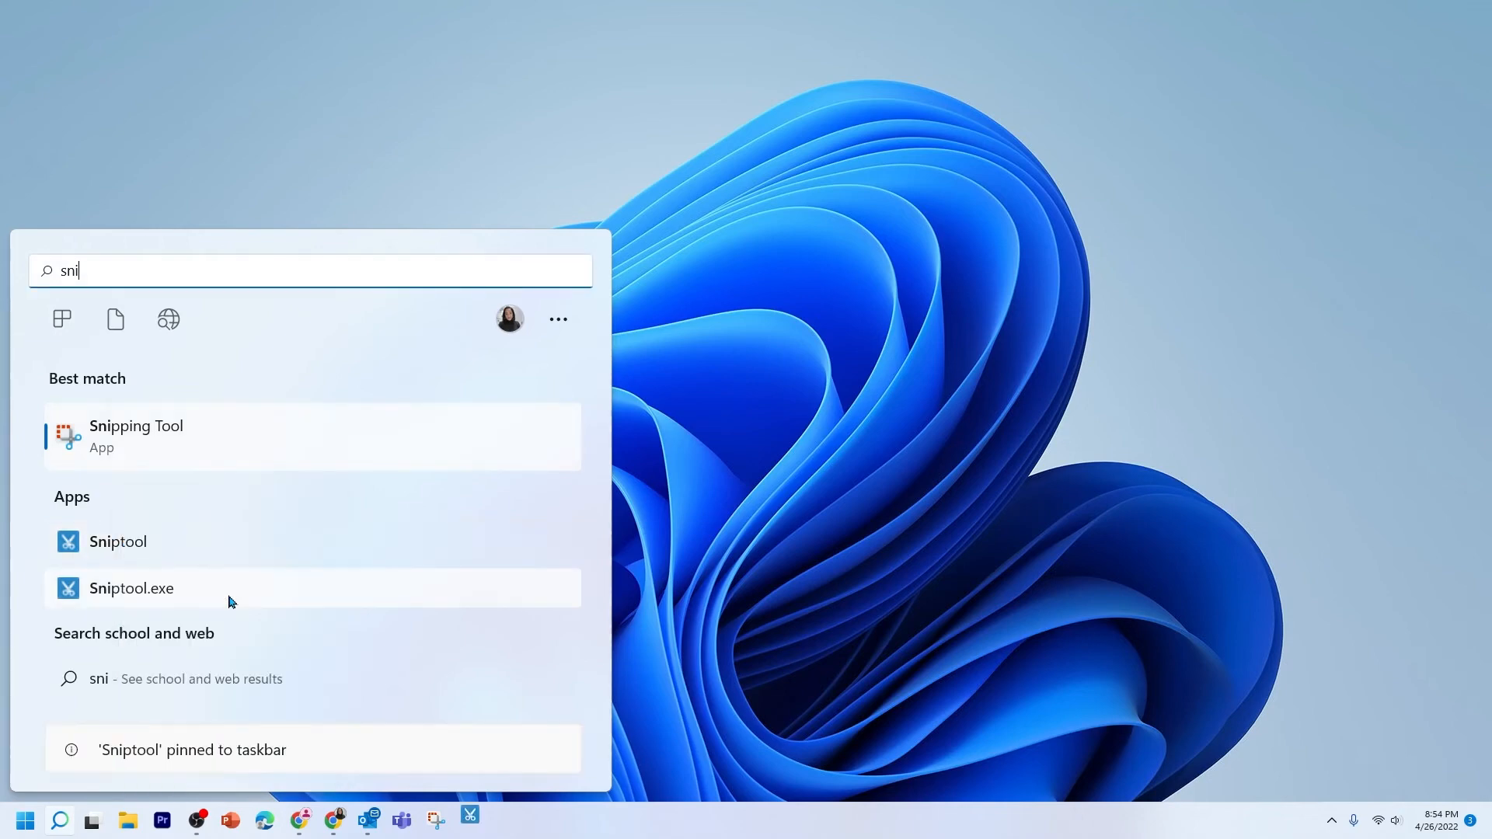
Pin Sniptool to Start and place it directly after PowerPoint among the pinned apps
right_click(162, 547)
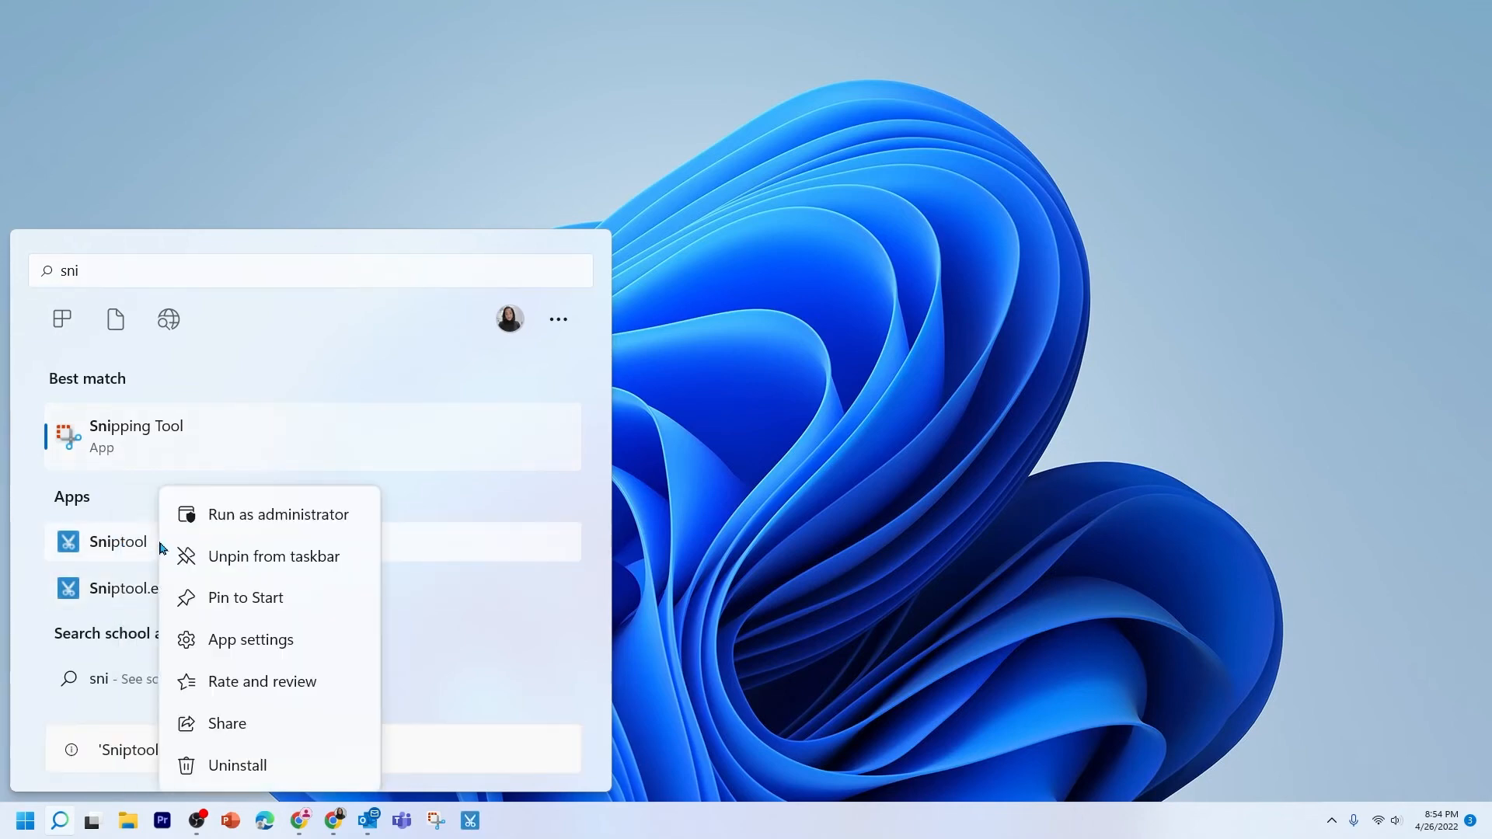
click(254, 600)
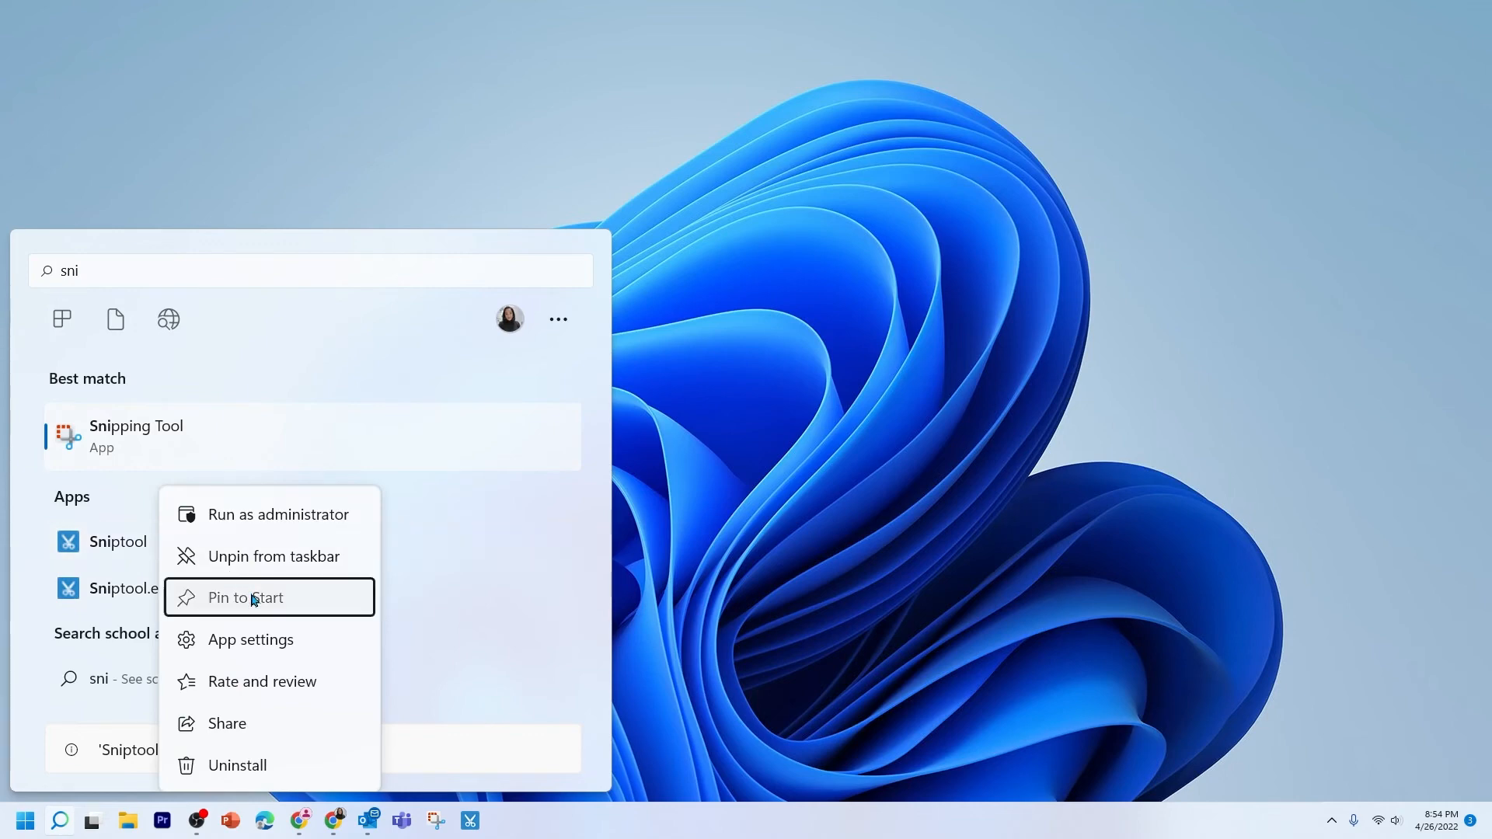
click(28, 822)
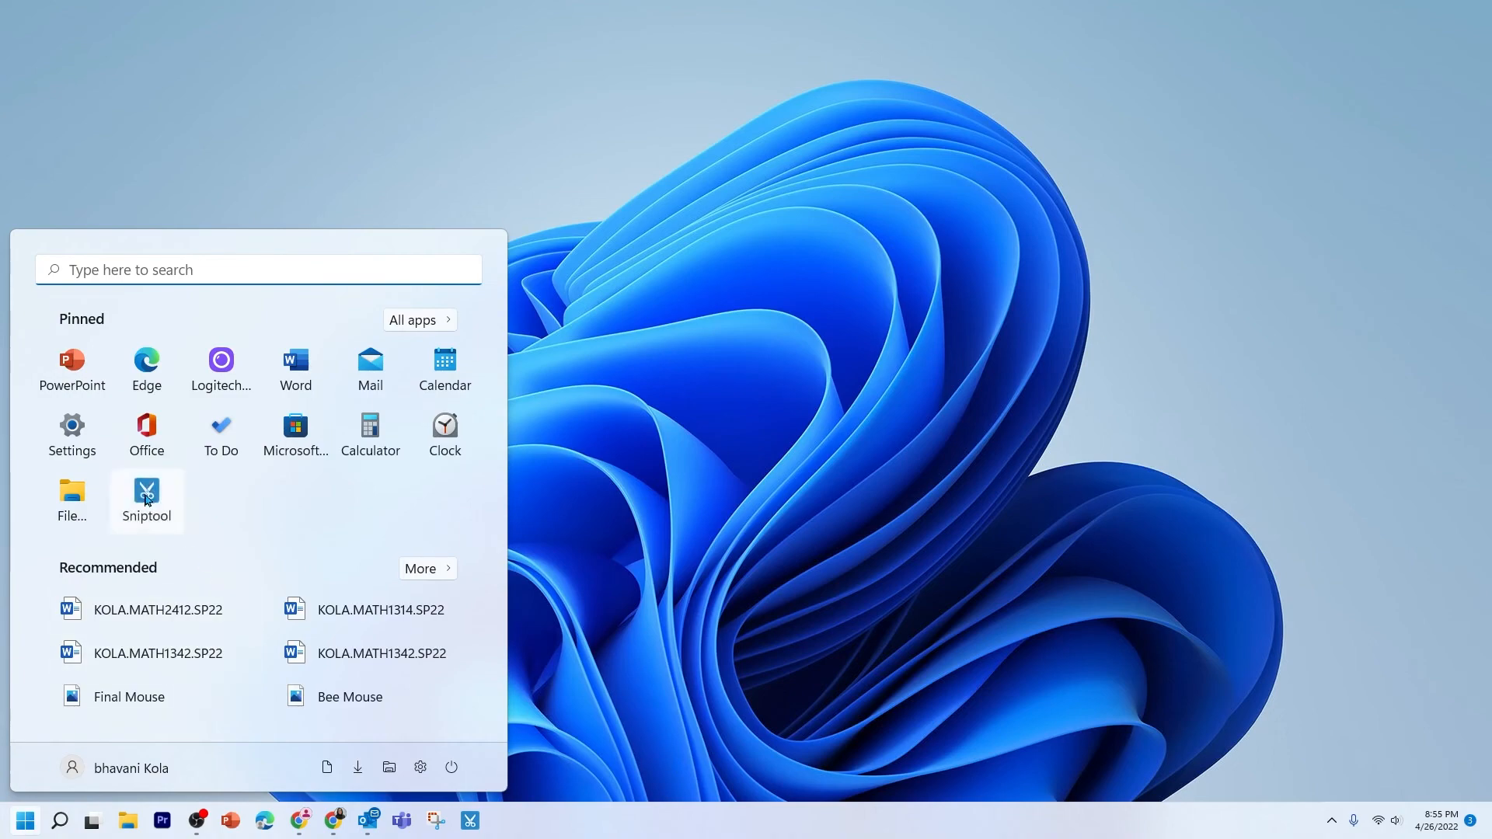
drag(146, 502, 147, 372)
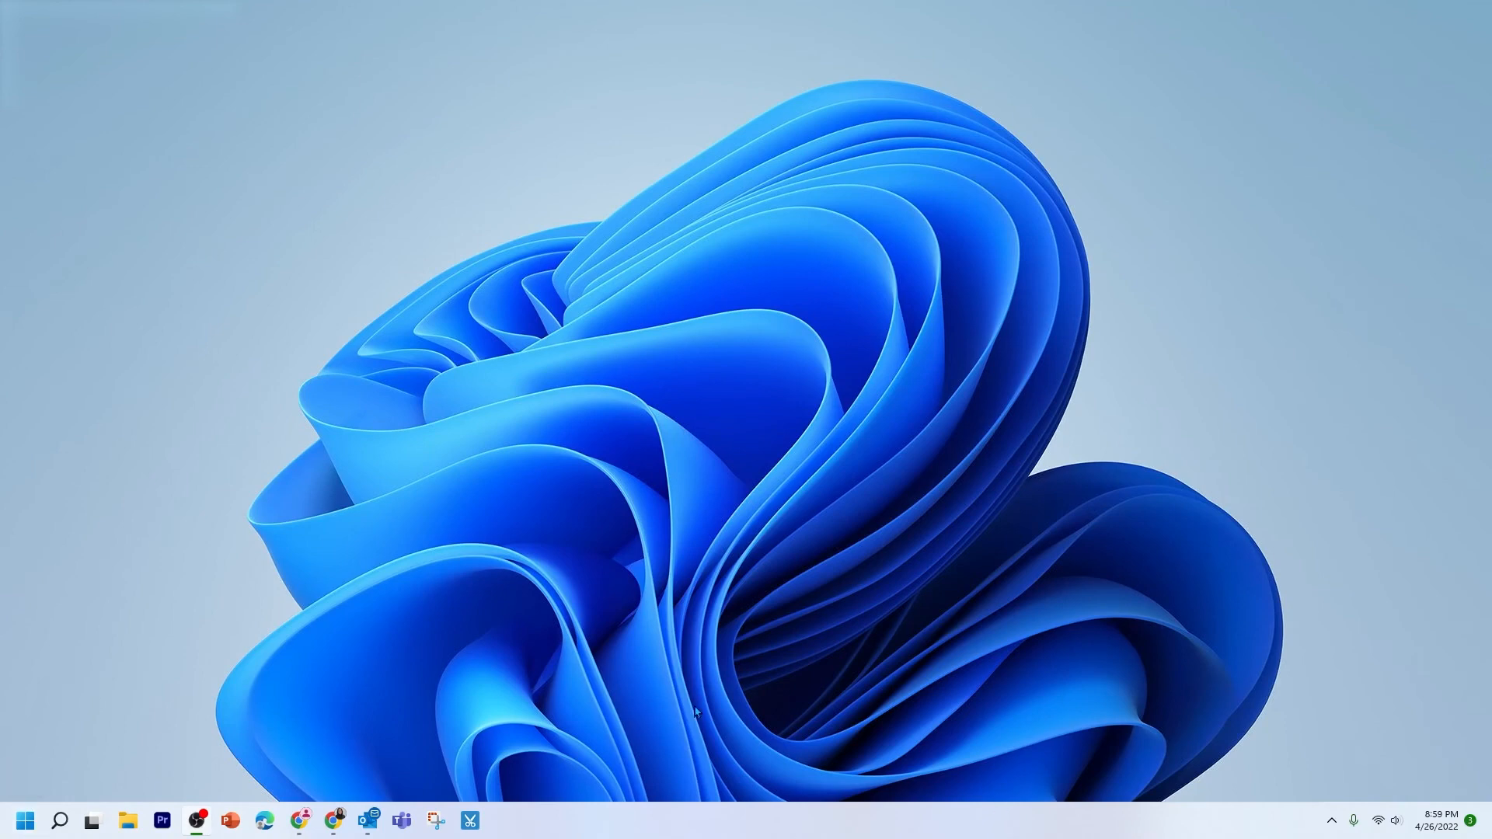
Open the Colors page of the Personalization settings and set the Windows mode to Light
click(27, 822)
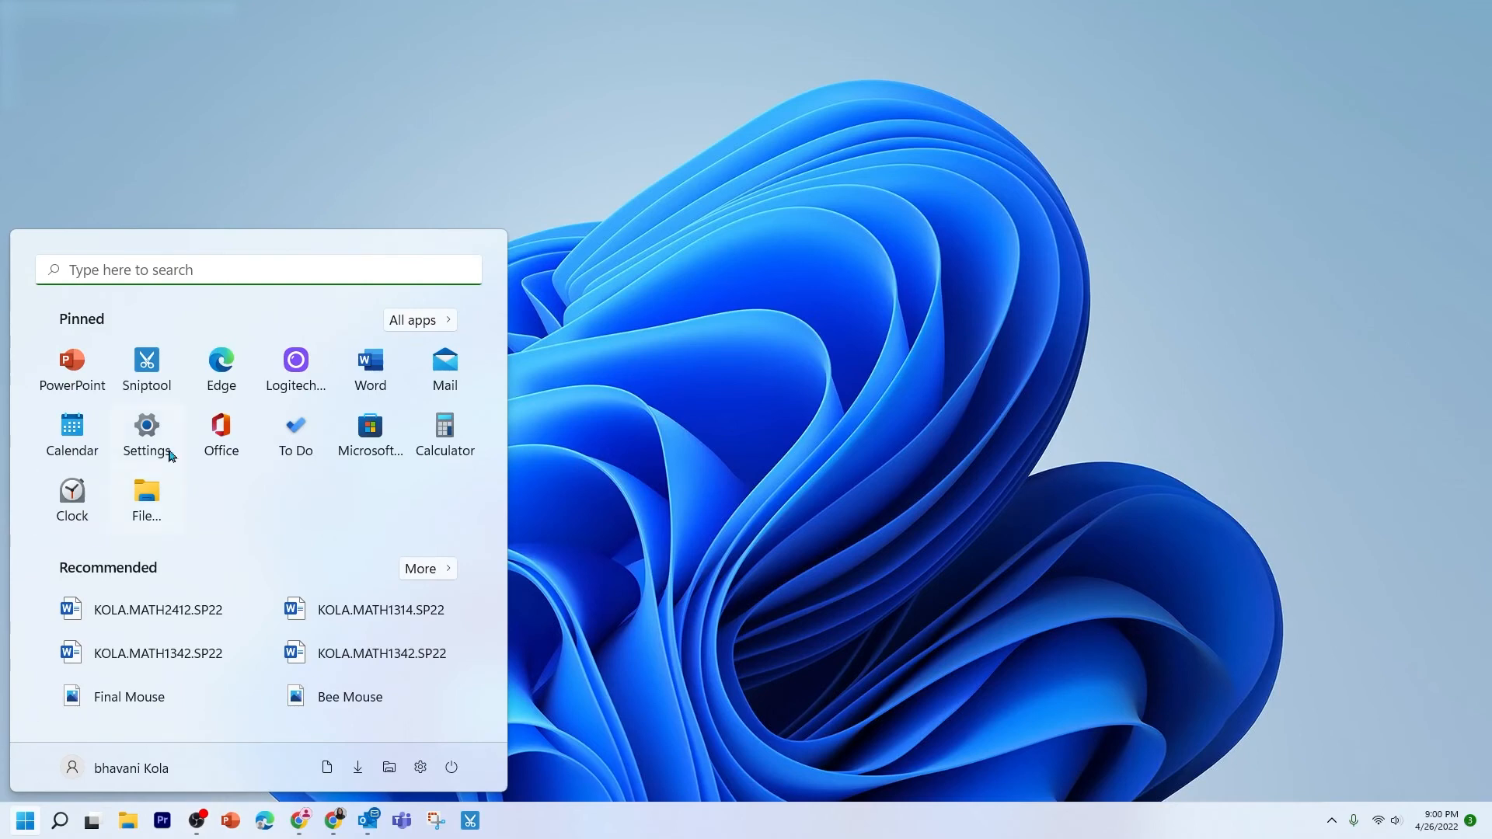
click(147, 429)
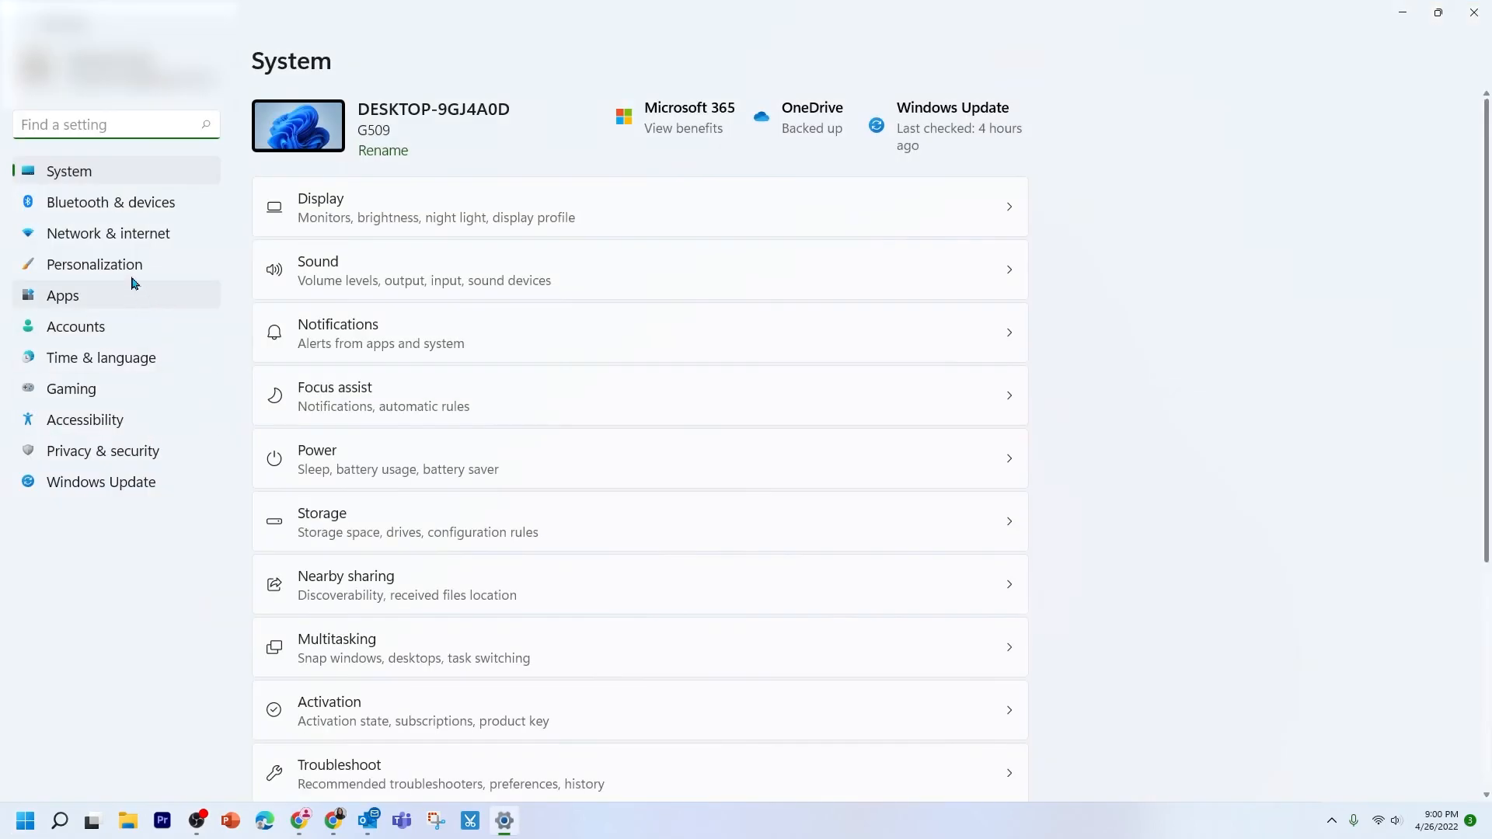
click(126, 266)
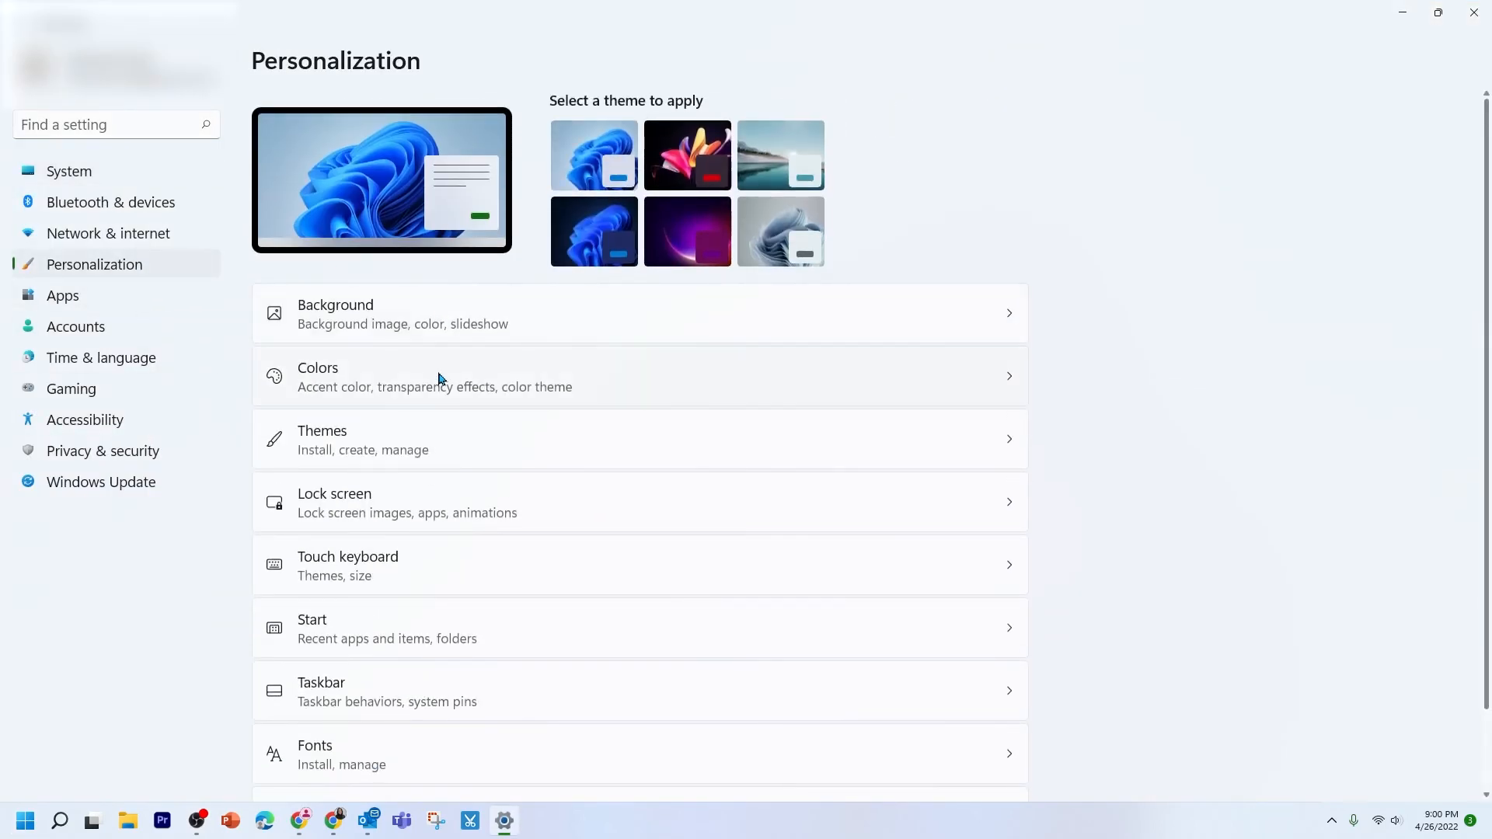
click(439, 379)
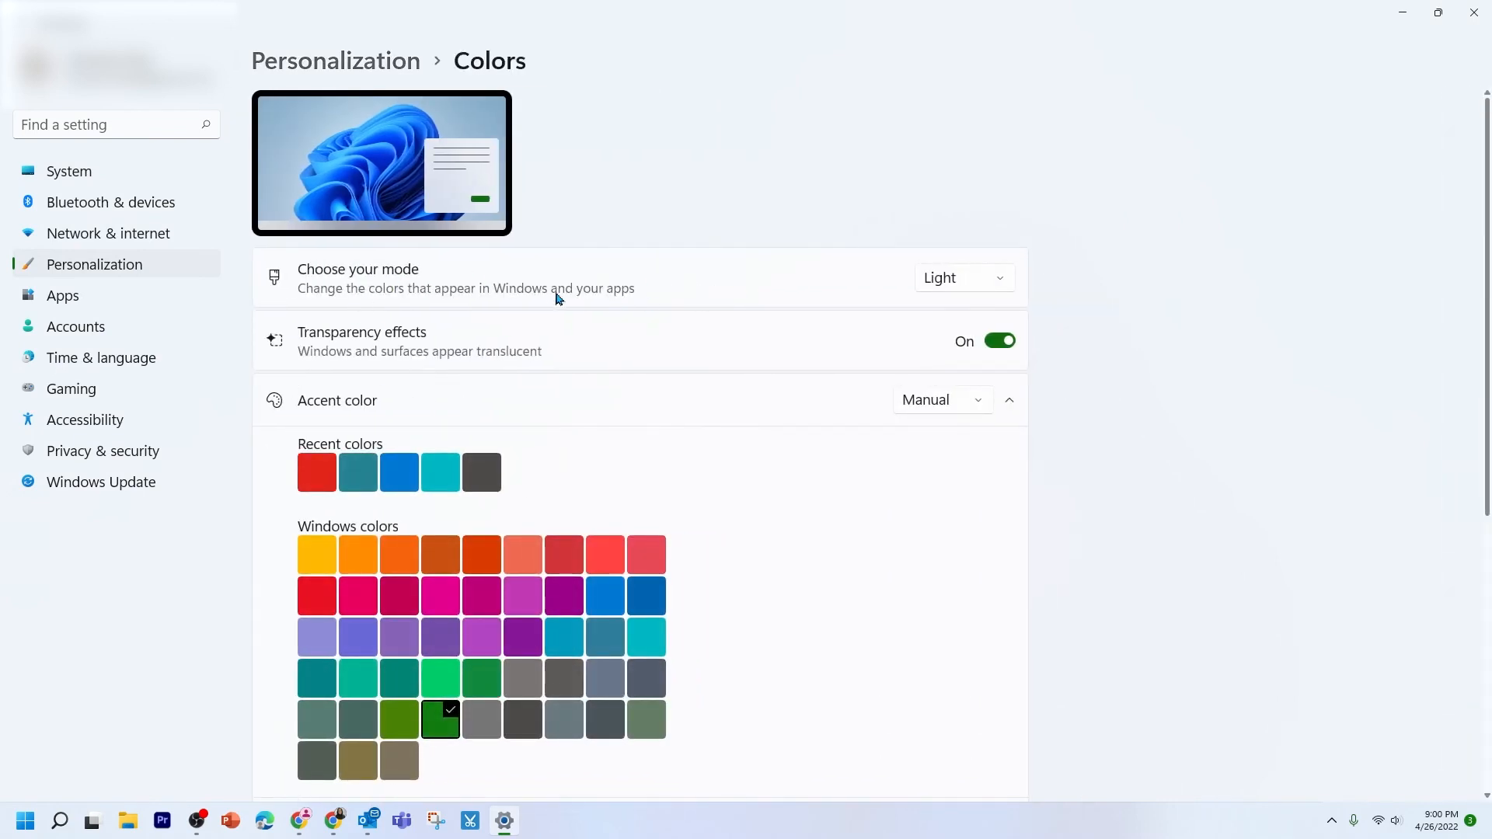
click(999, 283)
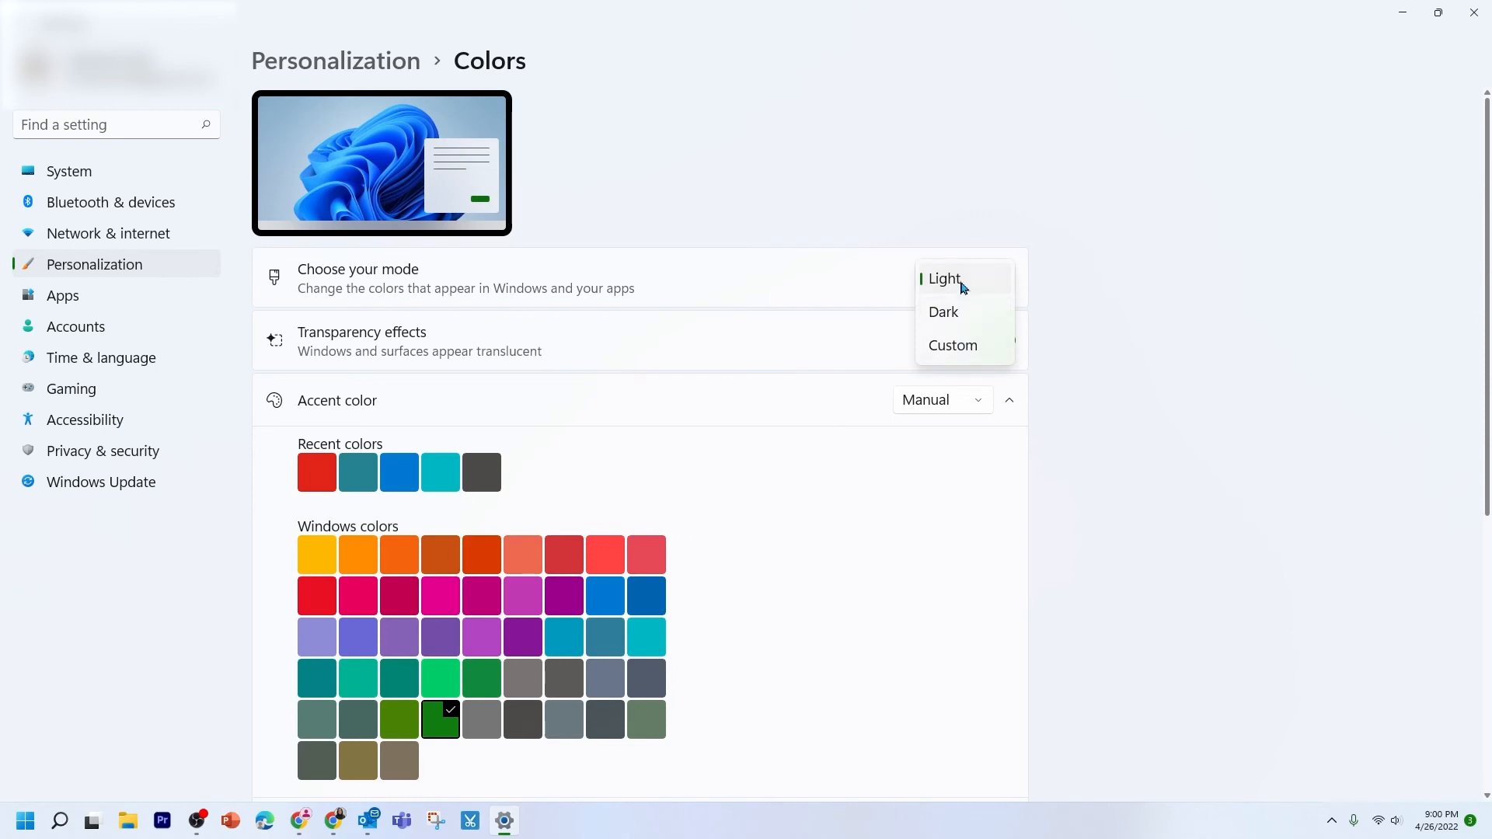
click(964, 288)
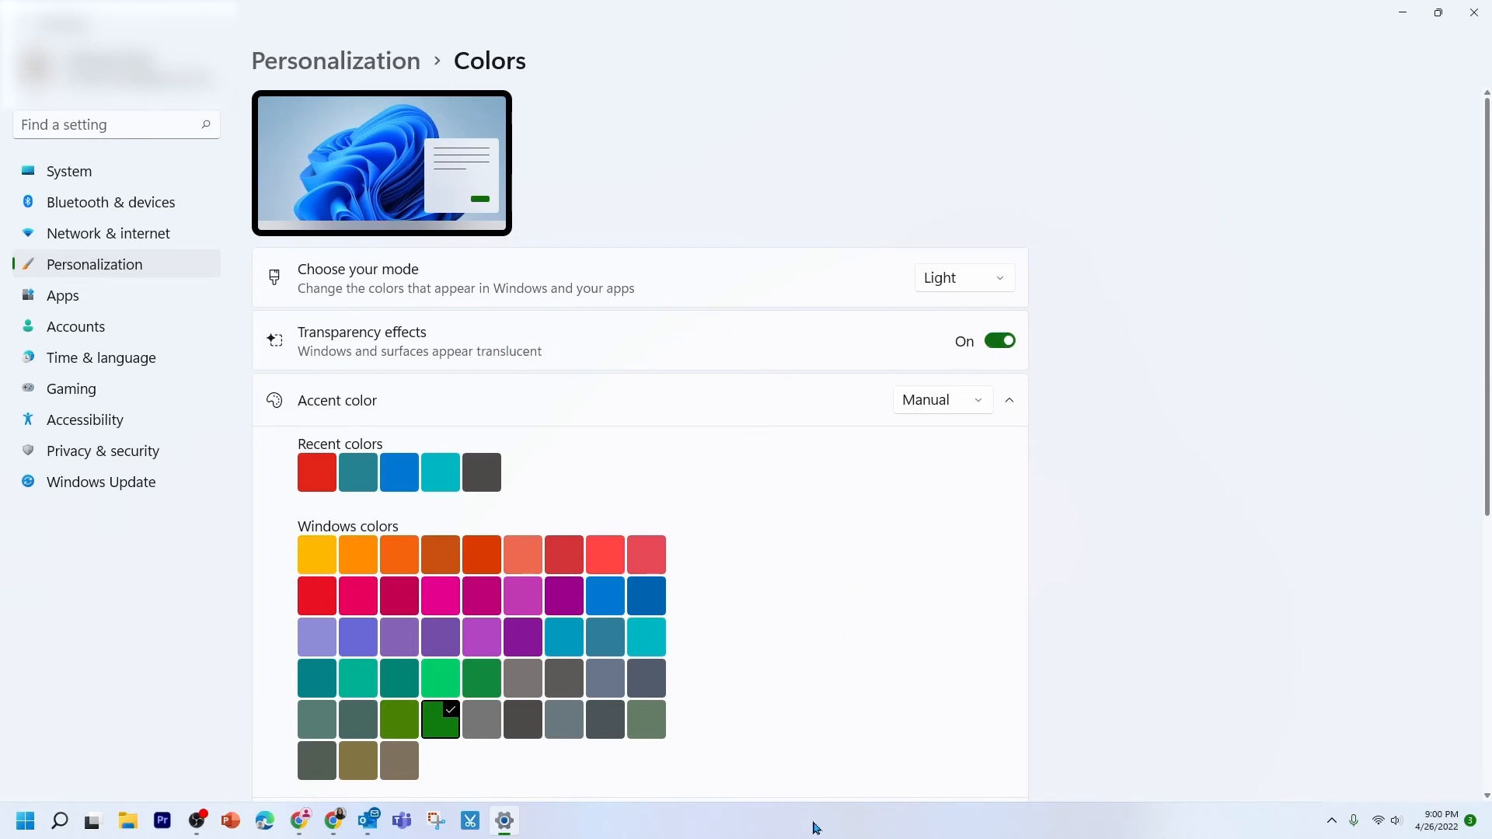
Turn transparency effects off and back on
click(997, 346)
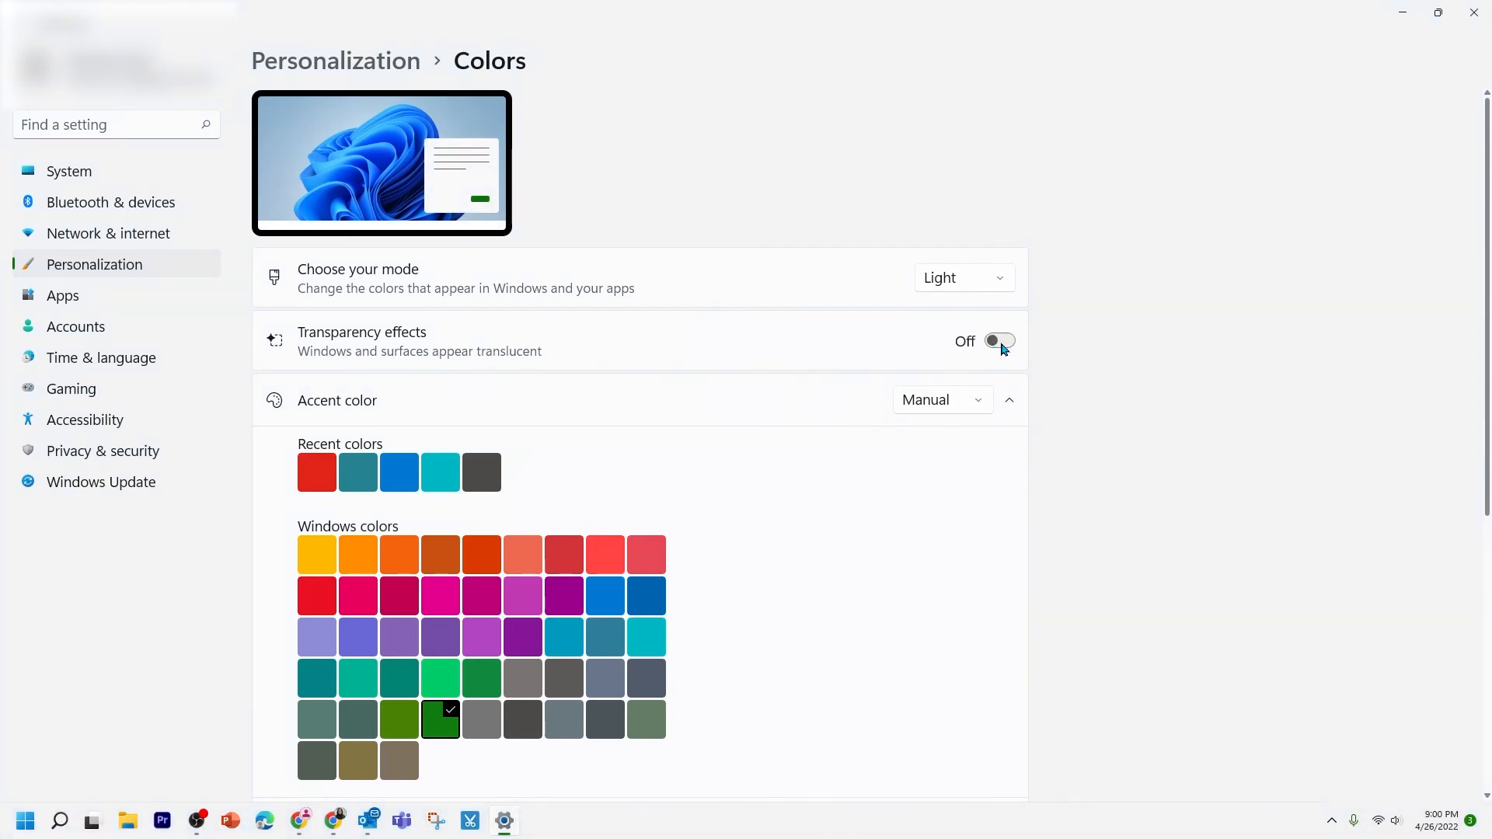
click(1001, 344)
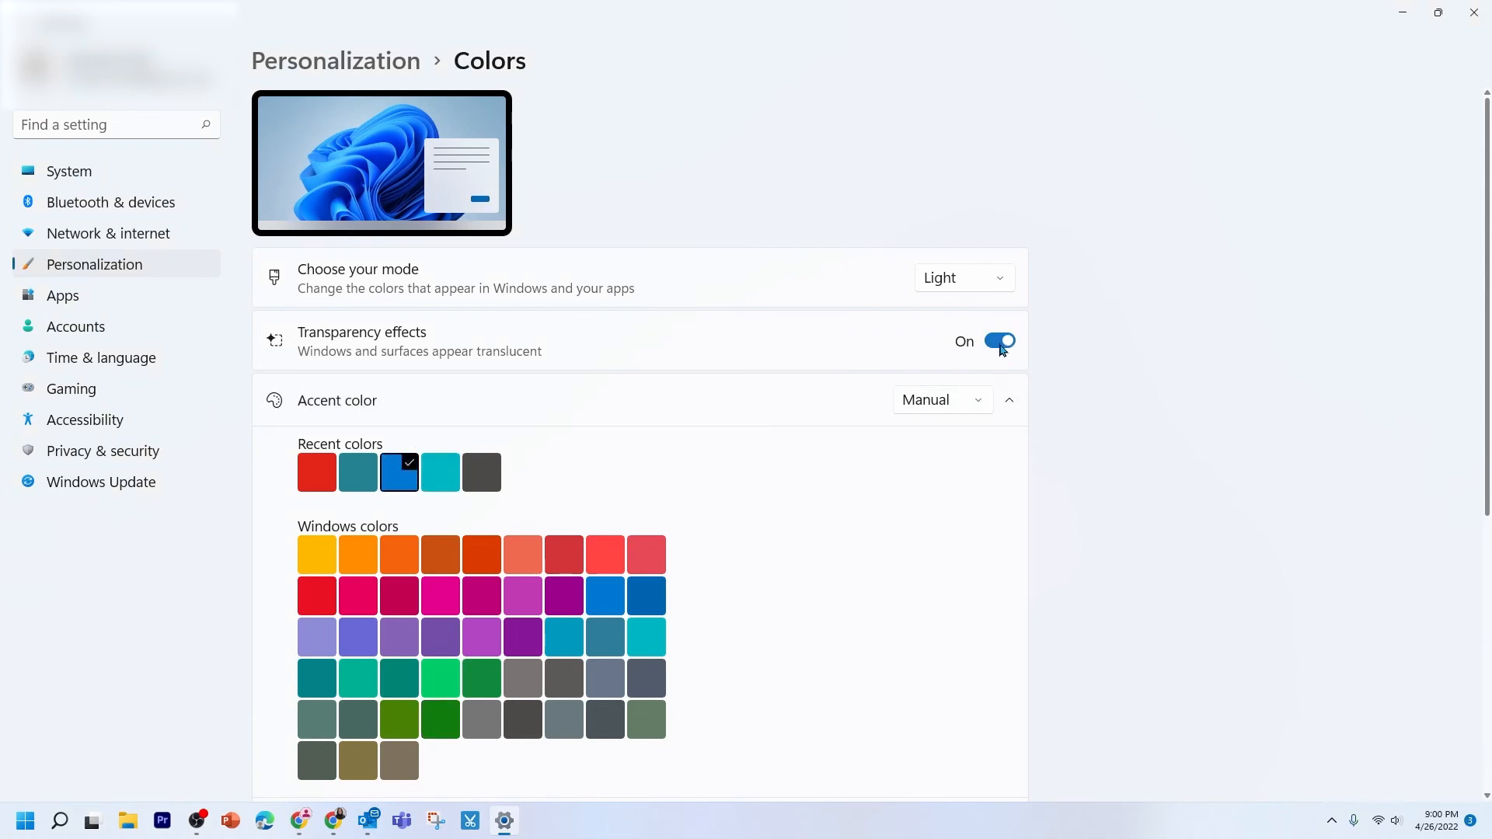
Try the red and teal recent colors as the Windows accent color
mouse_move(505, 837)
click(310, 472)
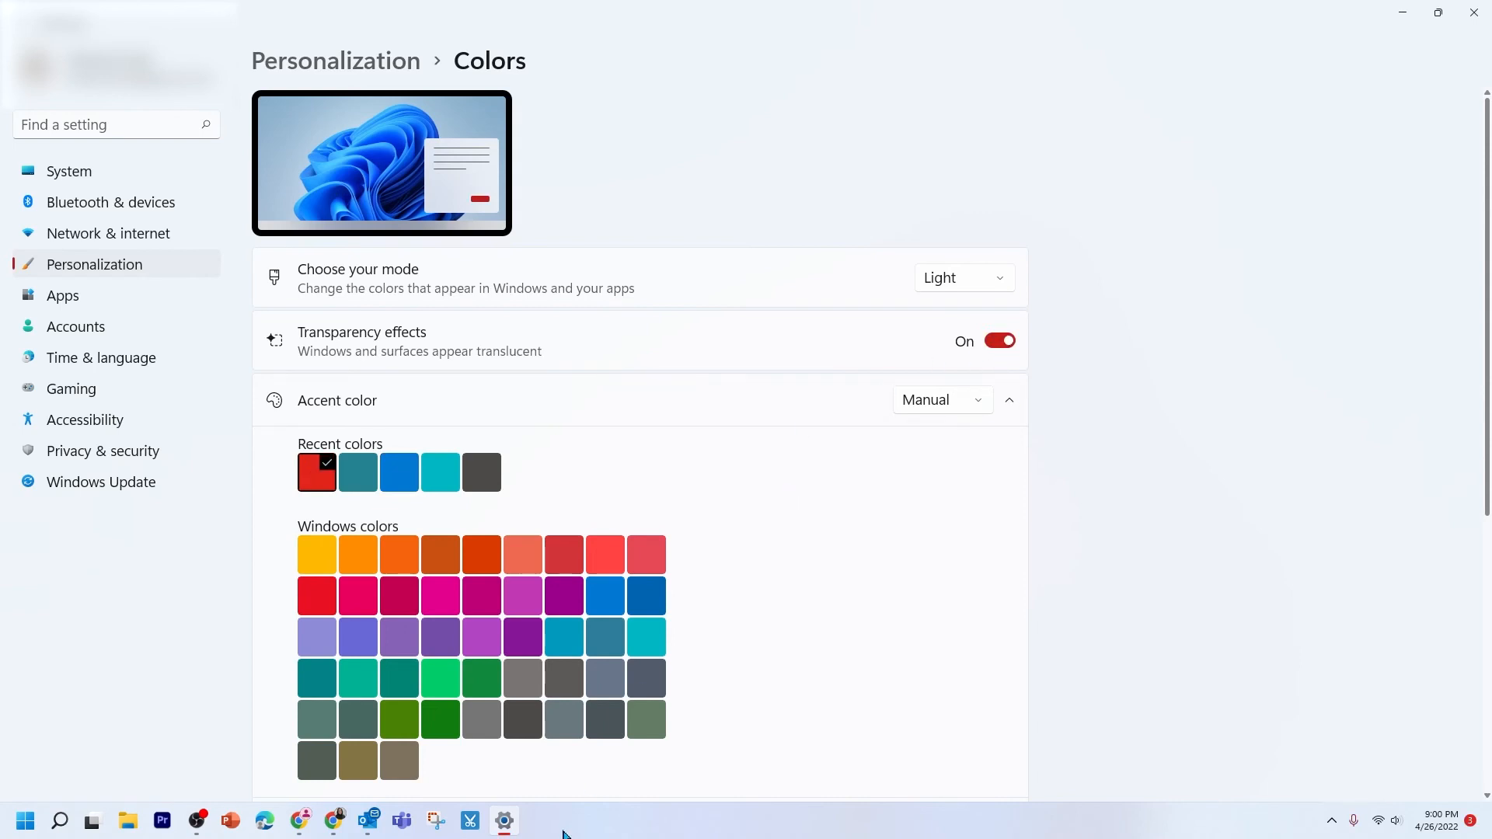
click(365, 485)
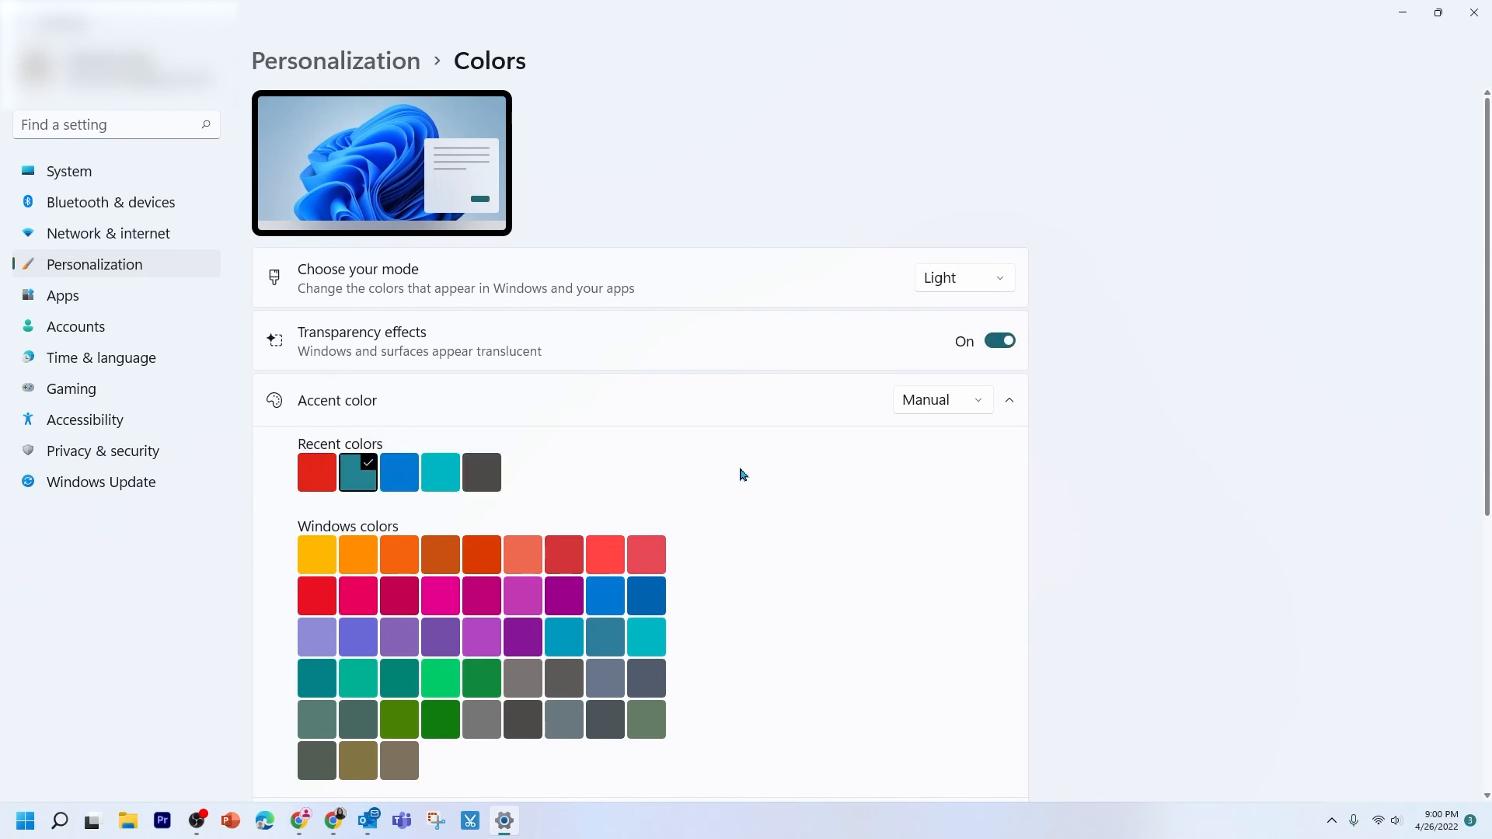
Open the custom accent color picker and accept the turquoise color
scroll(790, 446, down, 5)
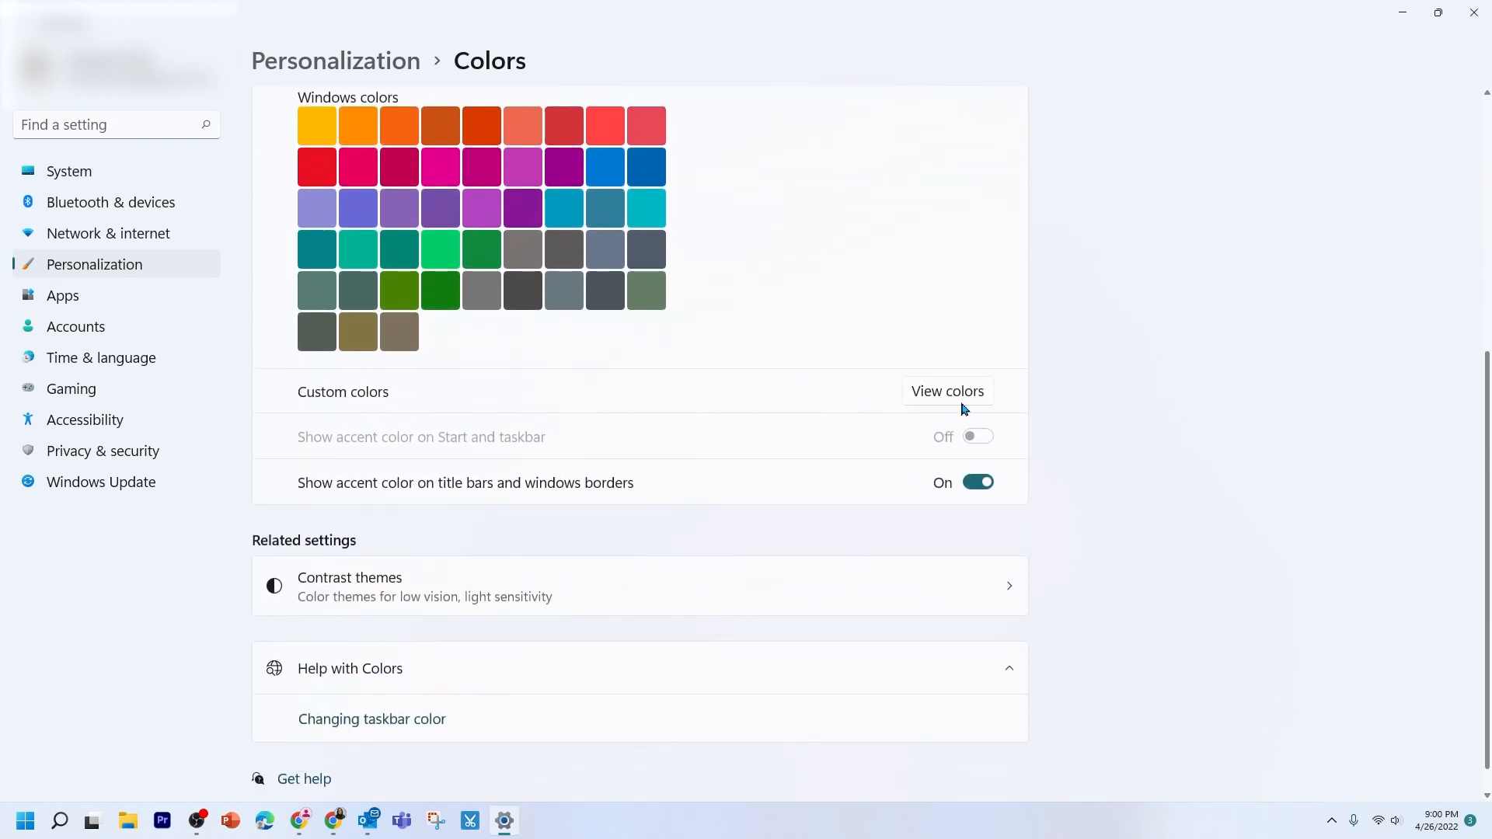
click(966, 399)
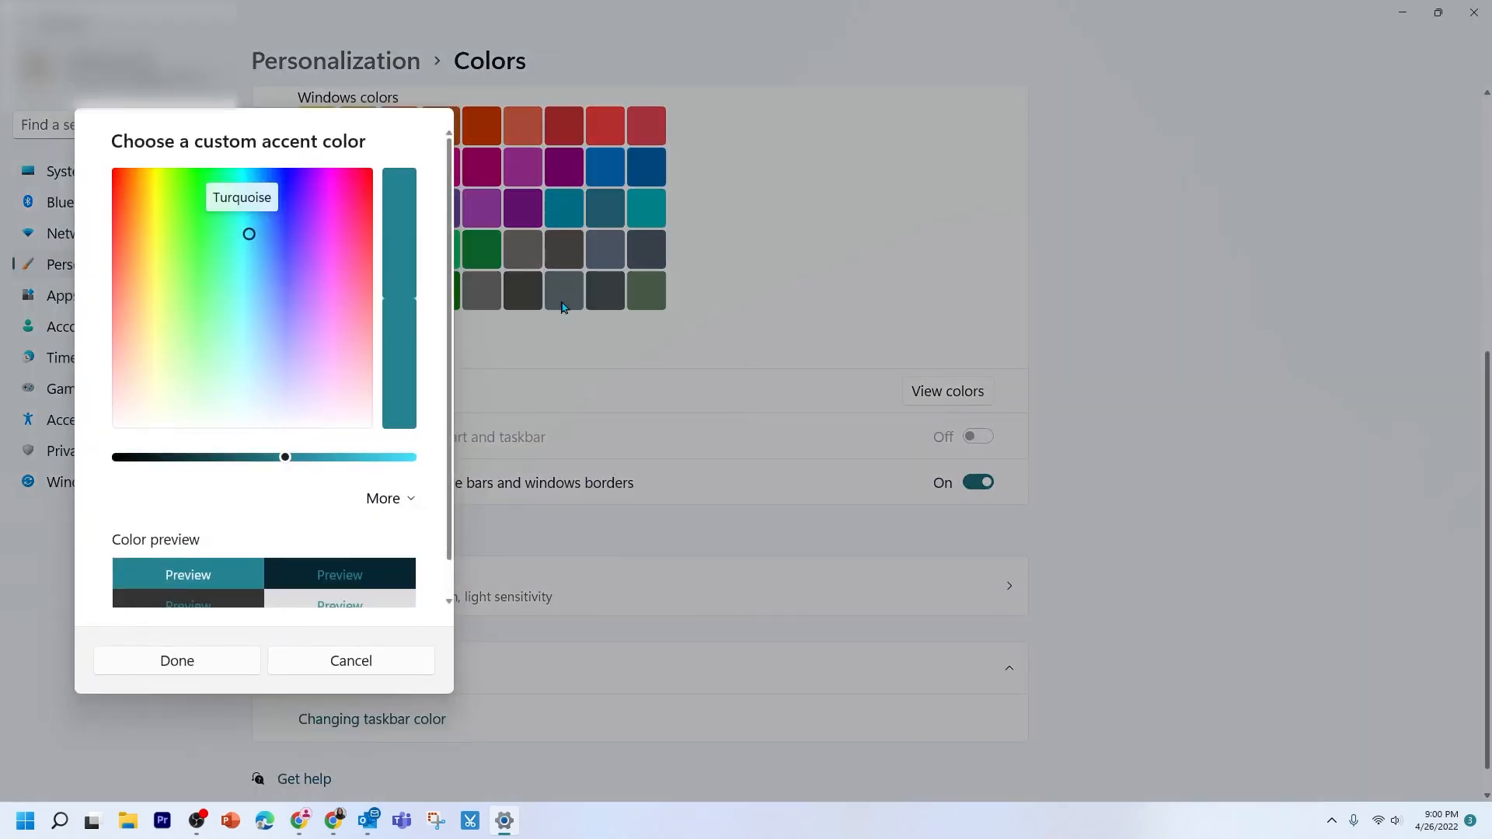
click(210, 660)
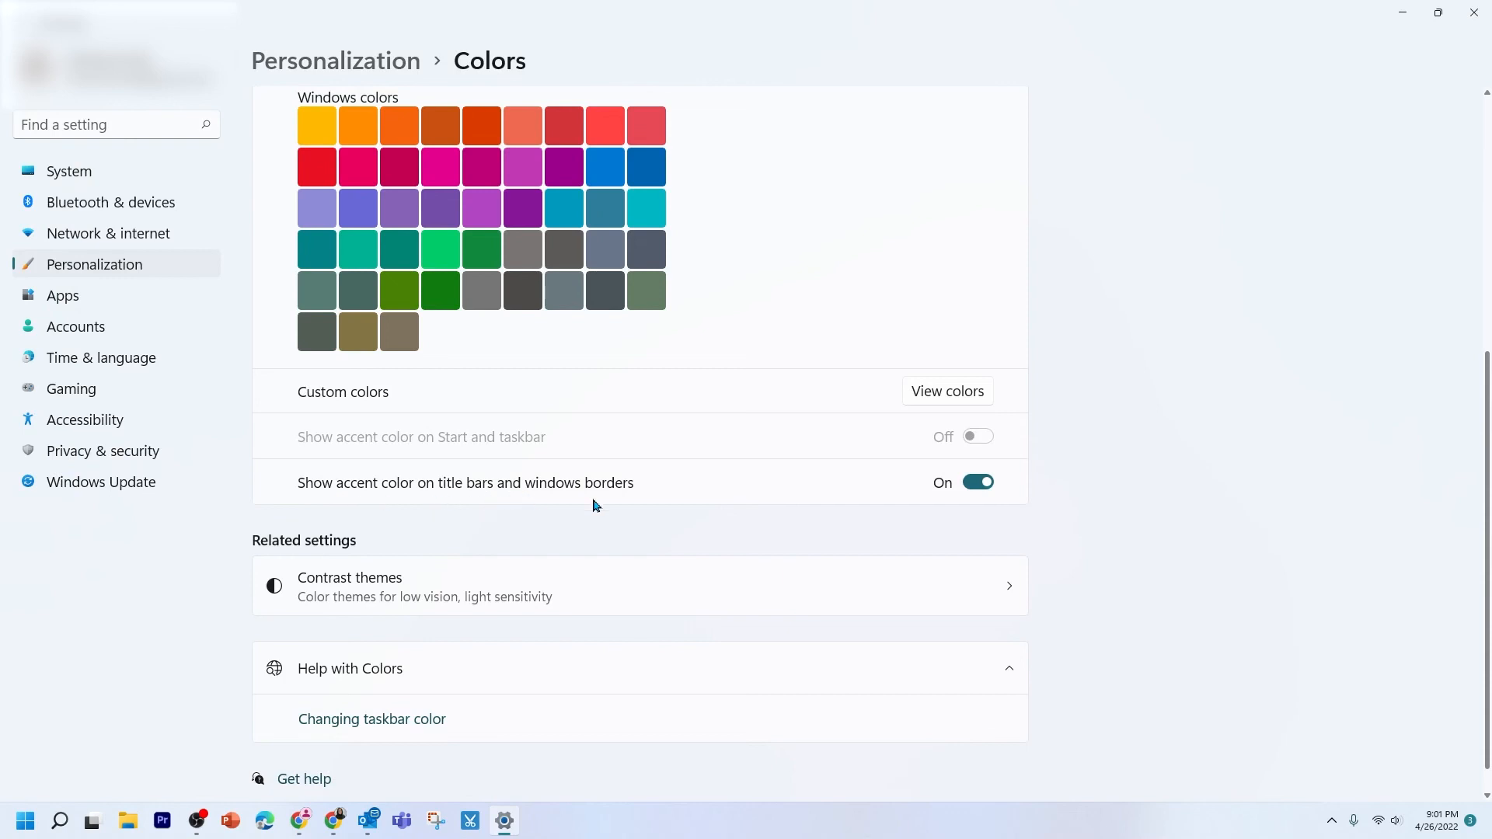
Place a Chrome window beside Settings and try purple, green, orange and yellow accent colors on its title bar
click(341, 813)
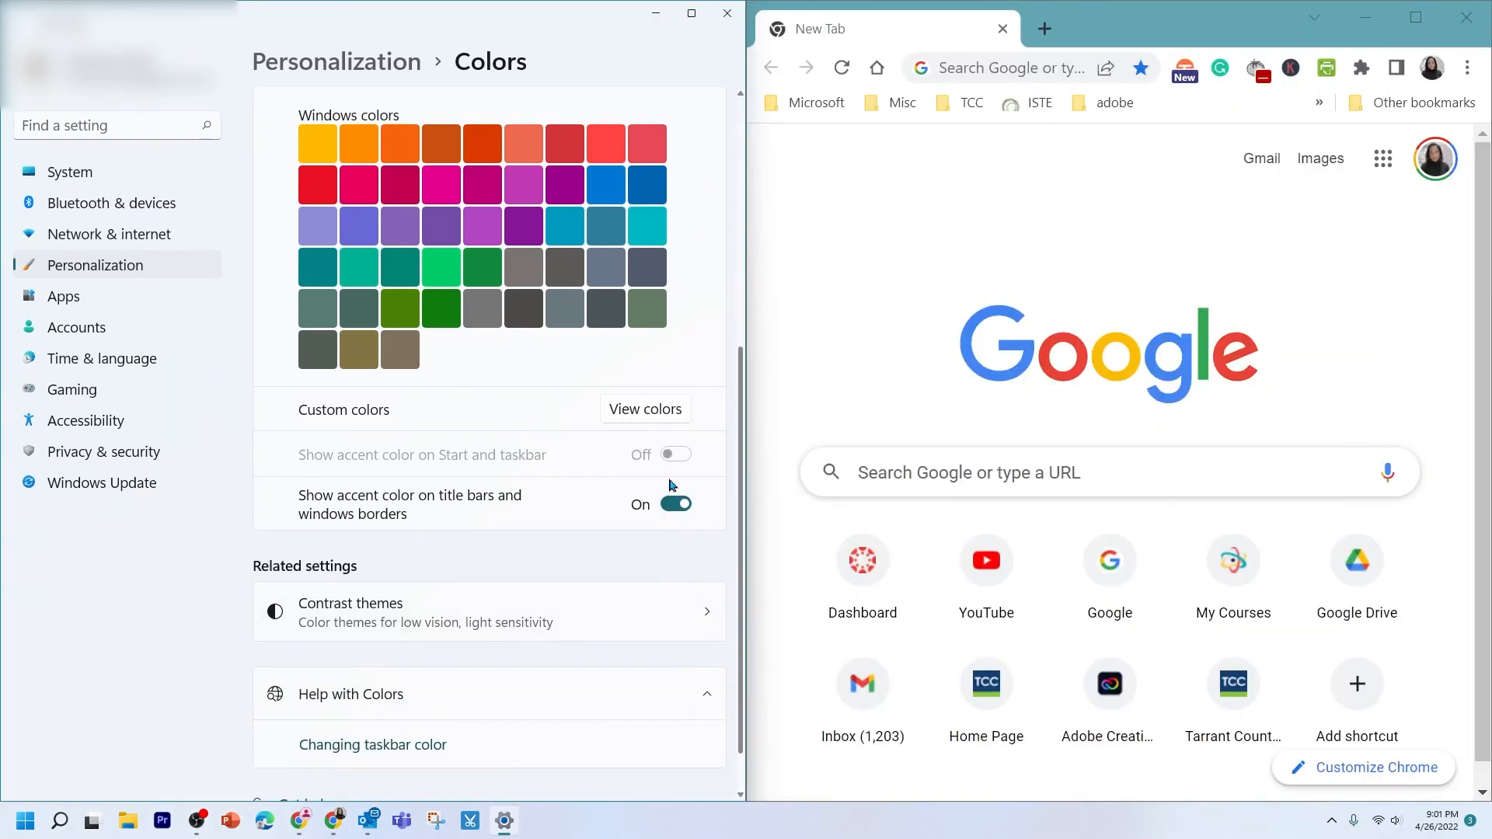
click(523, 226)
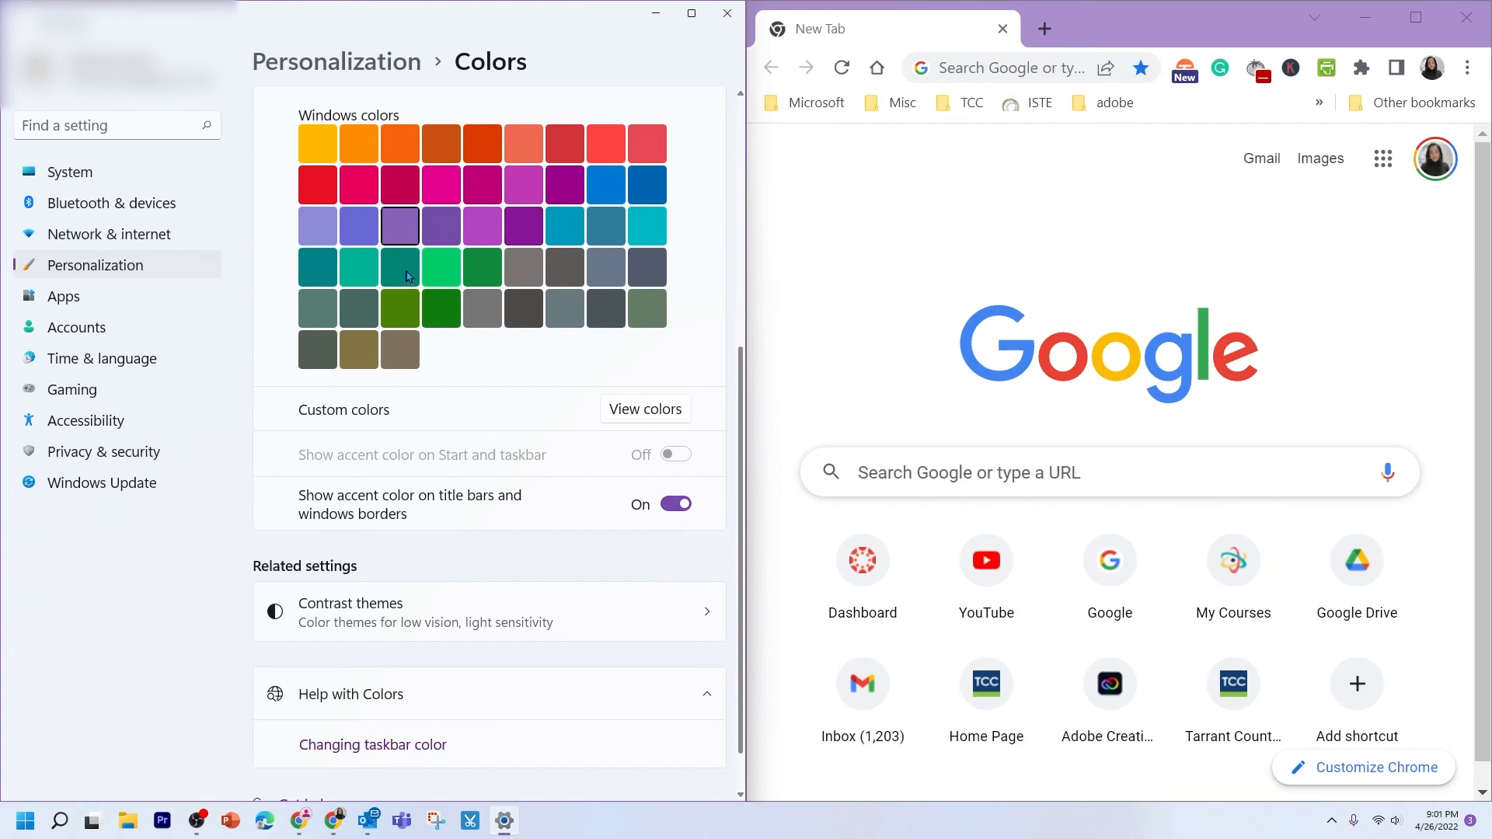
click(443, 297)
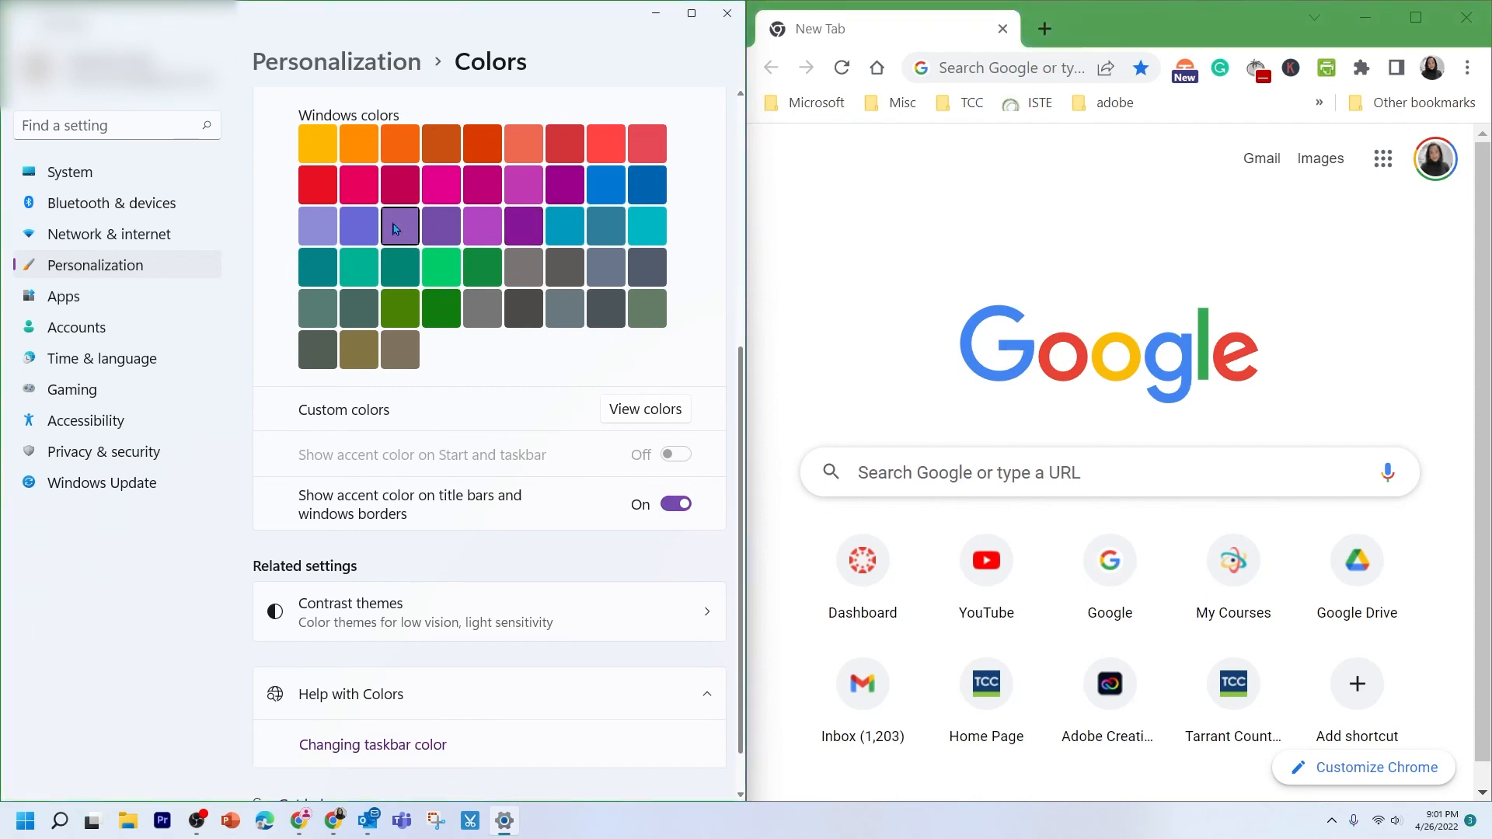
click(362, 155)
click(310, 150)
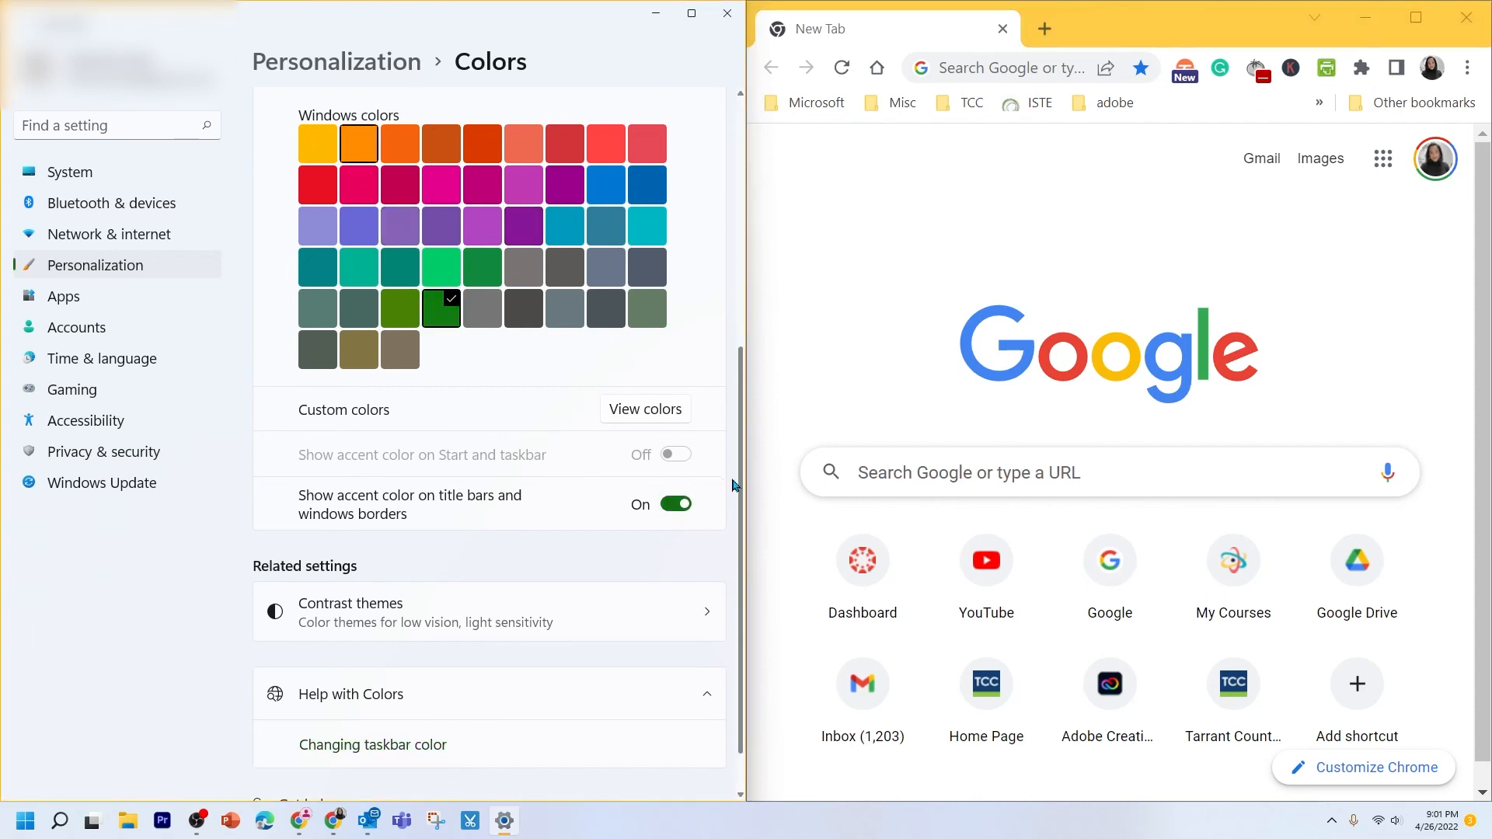
Turn the accent color on title bars and window borders off and back on, choosing dark orange as the accent color
click(676, 510)
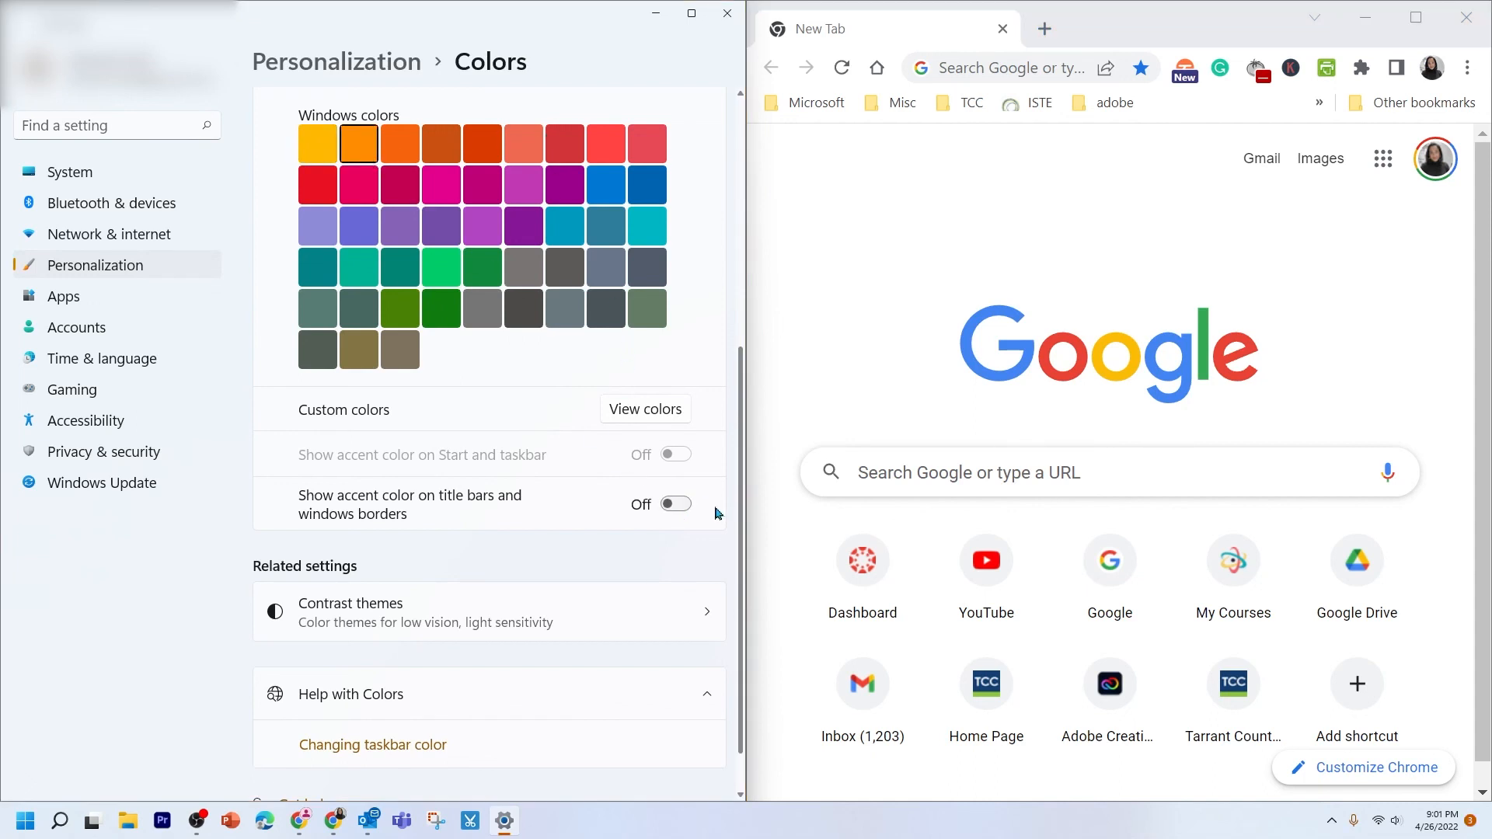
click(441, 144)
click(676, 503)
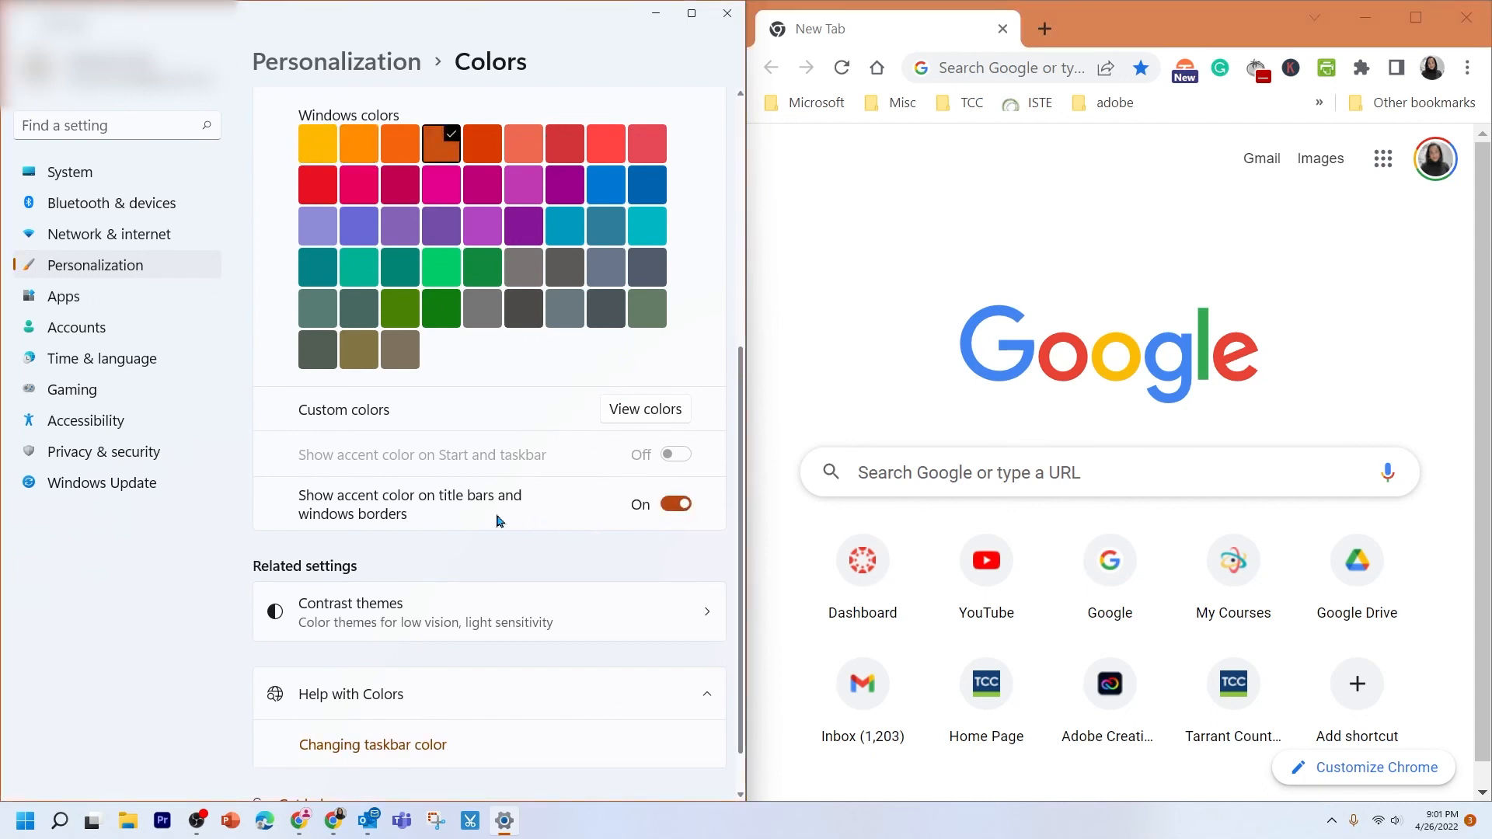